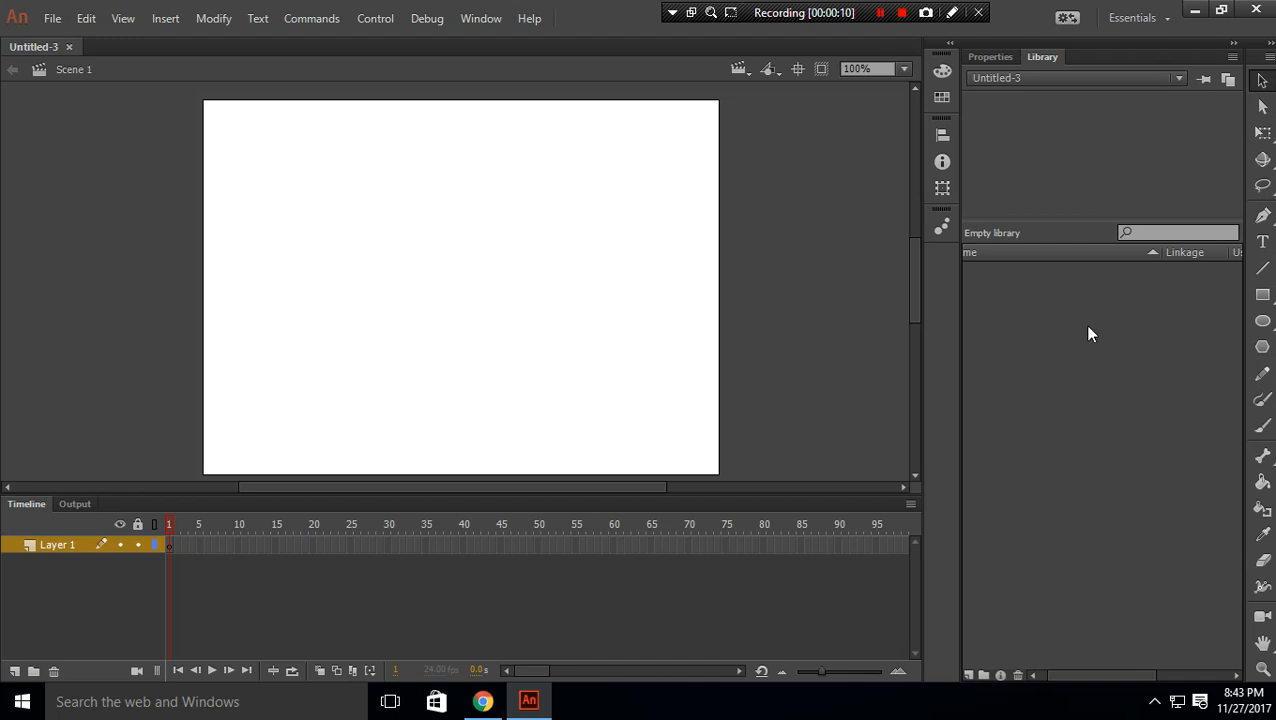
Import the basketball image and the audio file from the desktop into the document.
{"action": "left_click", "coordinate": [989, 58]}
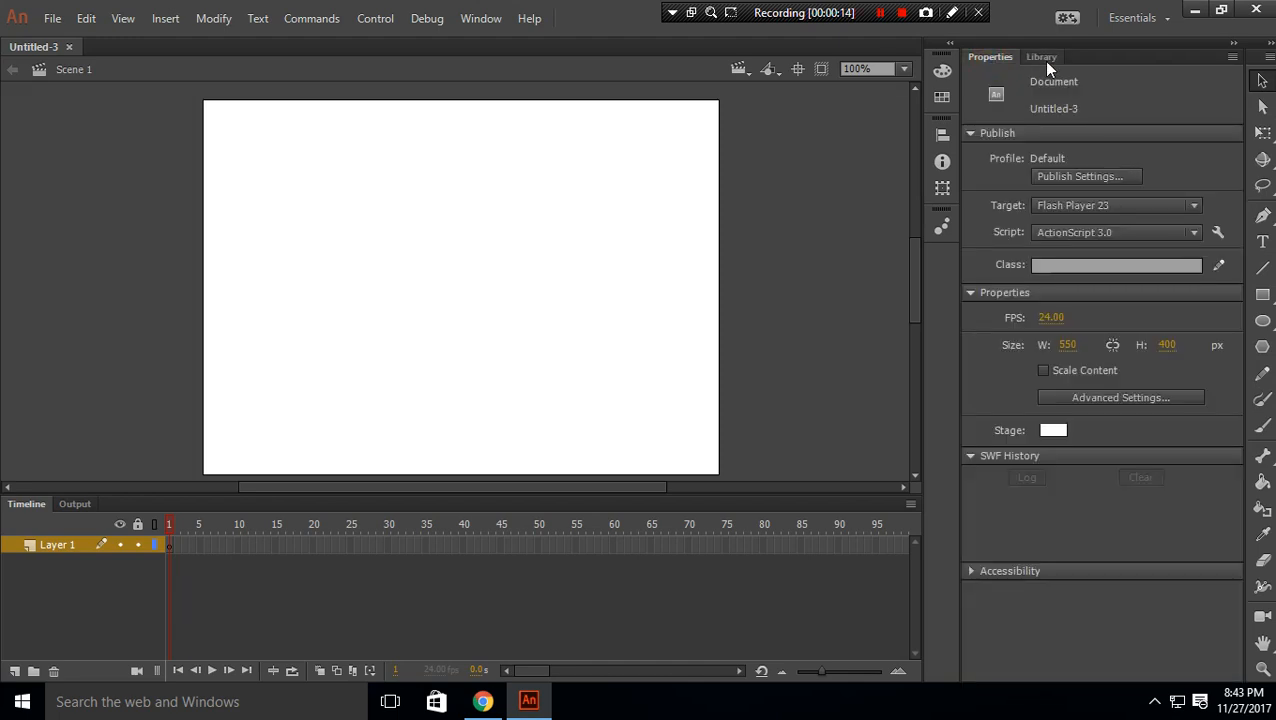
{"action": "left_click", "coordinate": [1041, 58]}
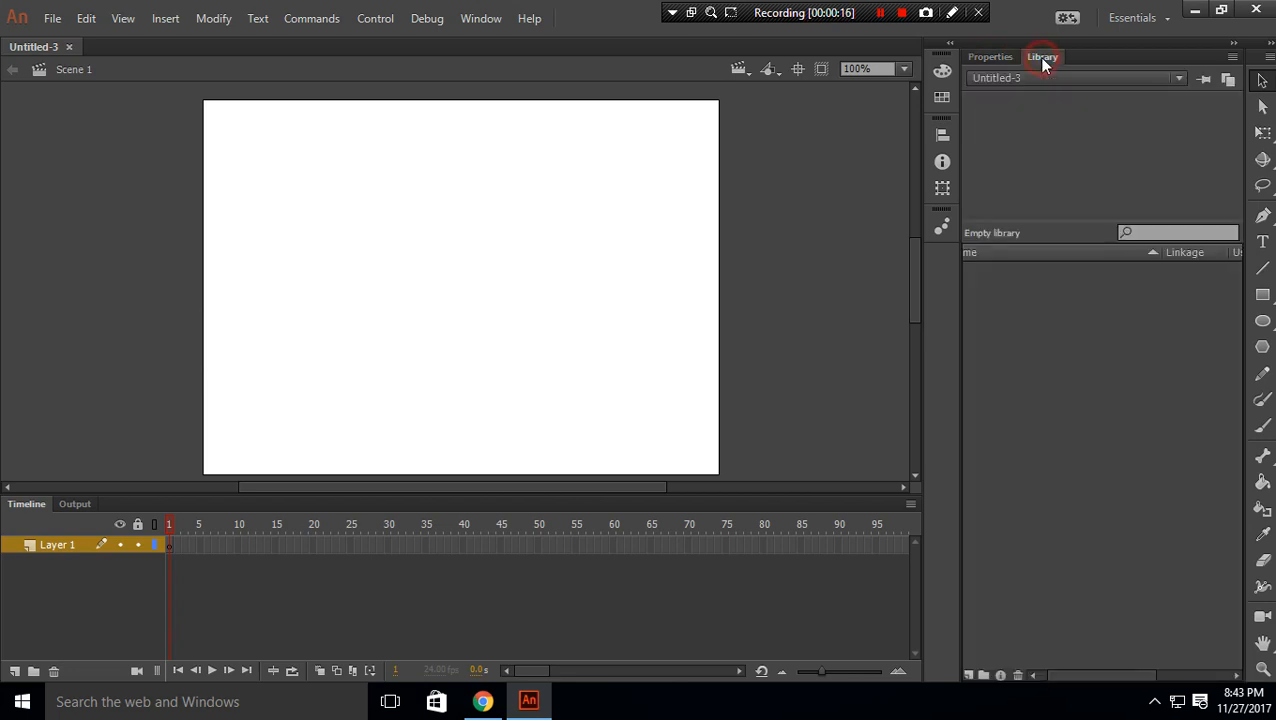
{"action": "left_click", "coordinate": [1221, 11]}
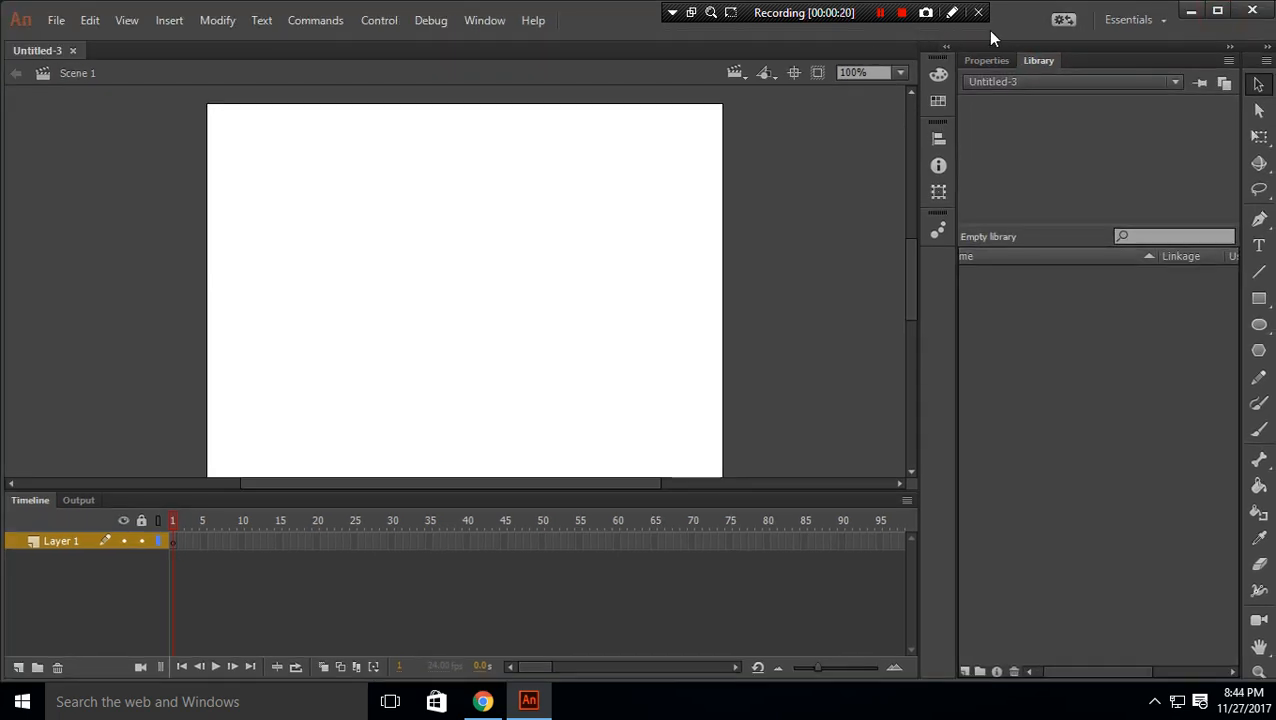
{"action": "left_click_drag", "start_coordinate": [991, 37], "coordinate": [743, 40]}
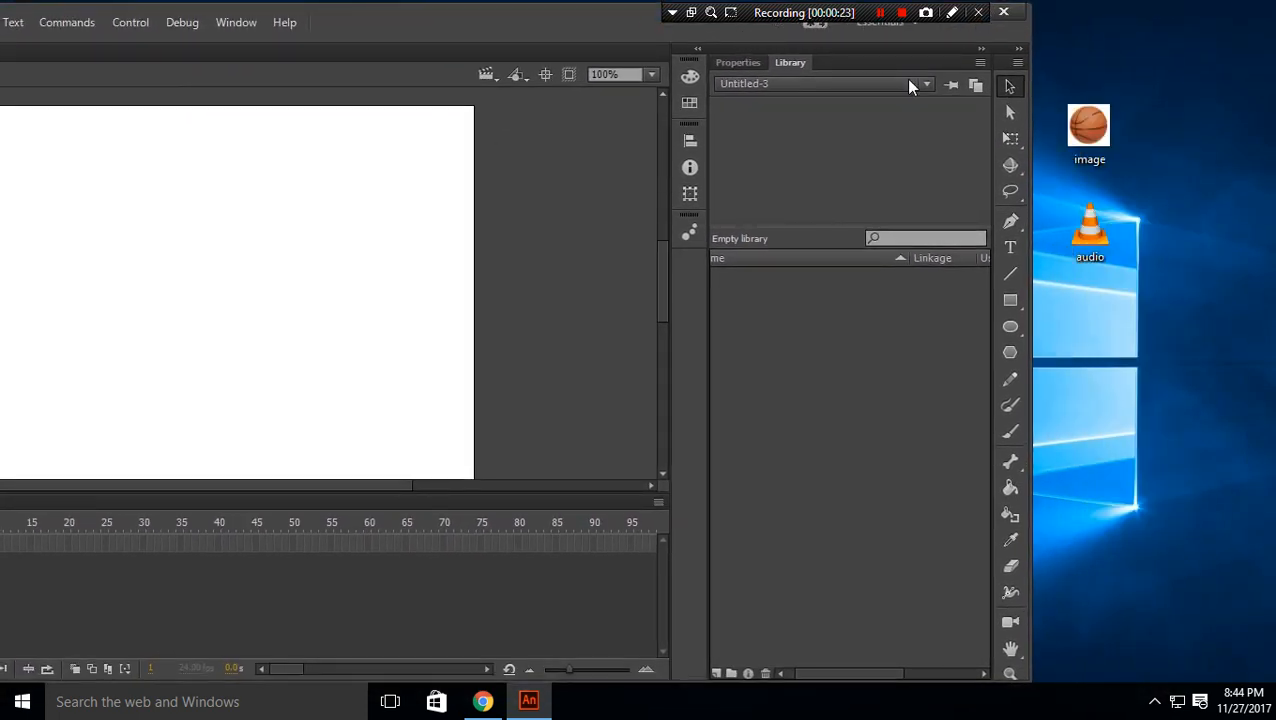
{"action": "left_click", "coordinate": [1084, 130]}
{"action": "left_click_drag", "start_coordinate": [572, 288], "coordinate": [372, 290]}
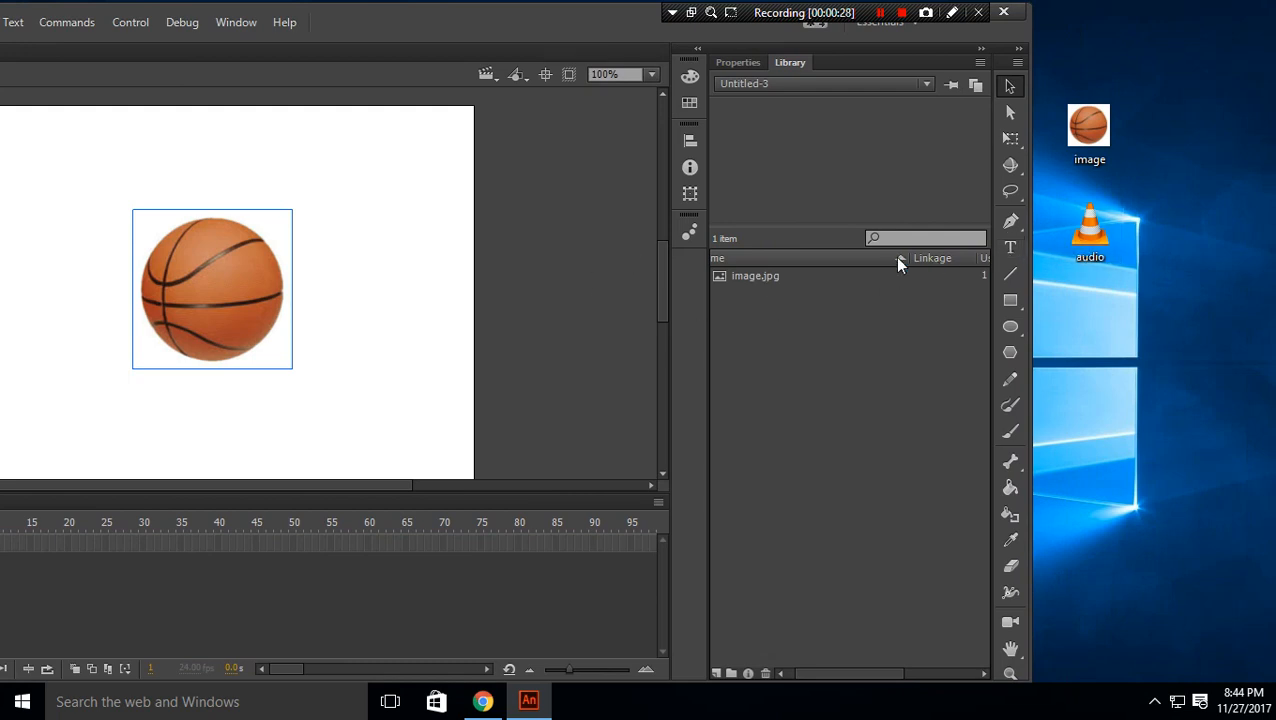
{"action": "left_click_drag", "start_coordinate": [1092, 245], "coordinate": [387, 293]}
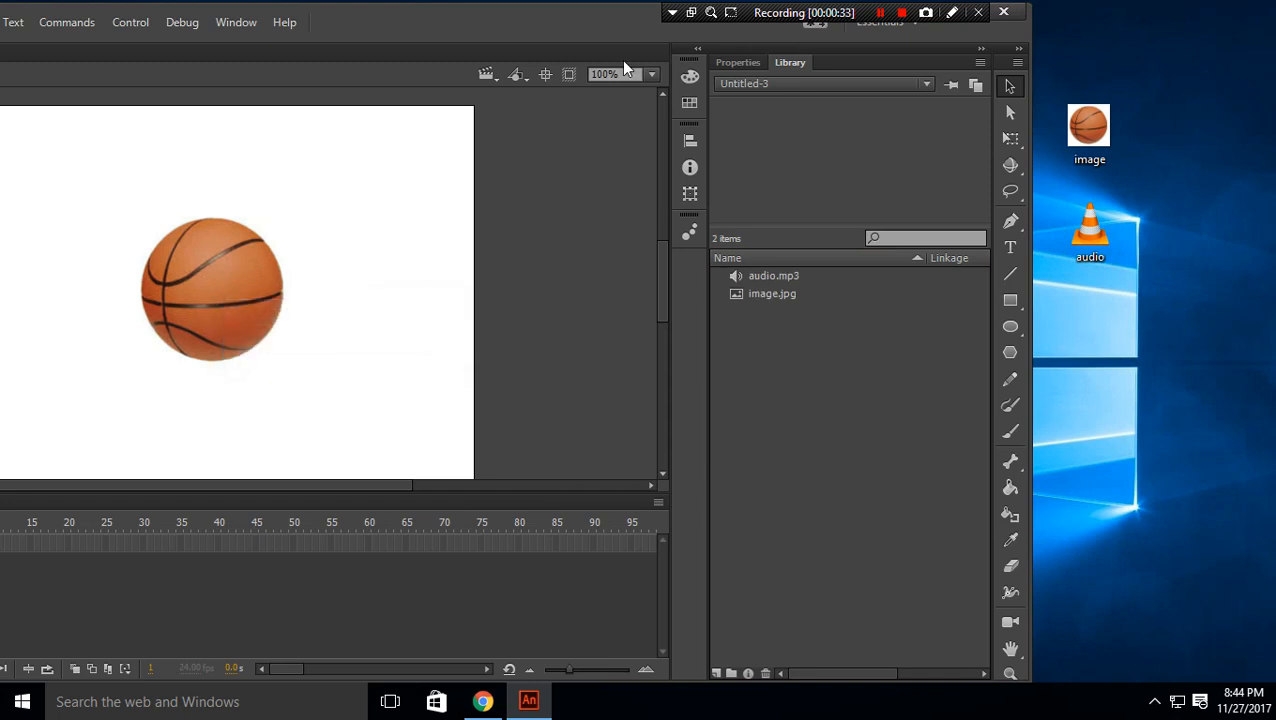
{"action": "double_click", "coordinate": [558, 27]}
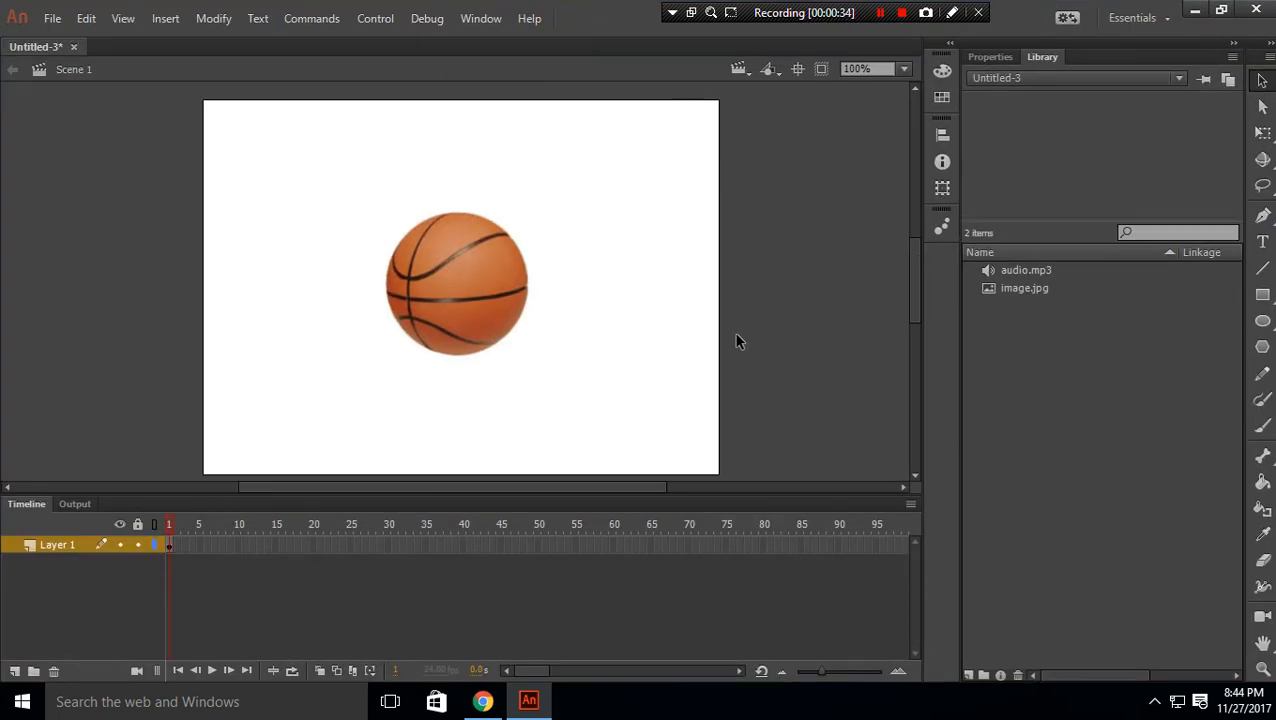
Preview audio.mp3 and image.jpg in the library and delete the basketball from the stage.
{"action": "left_click", "coordinate": [1027, 272]}
{"action": "left_click", "coordinate": [1018, 287]}
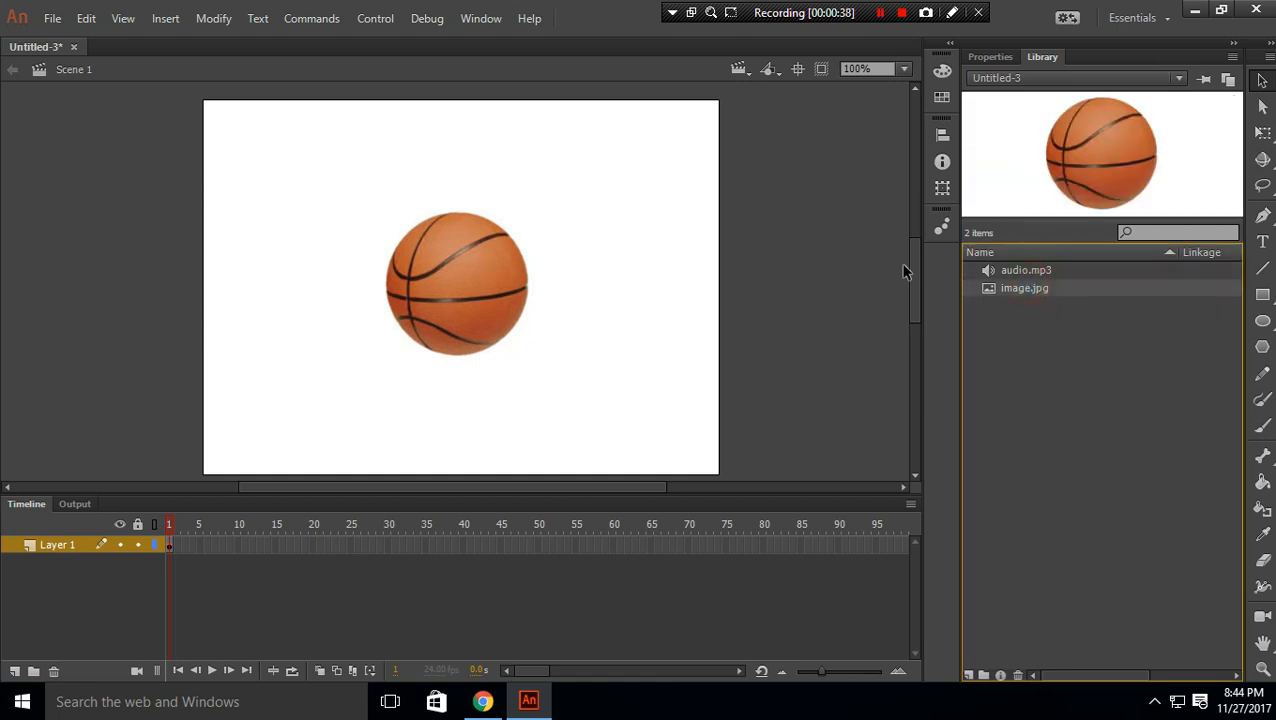
{"action": "left_click", "coordinate": [530, 282]}
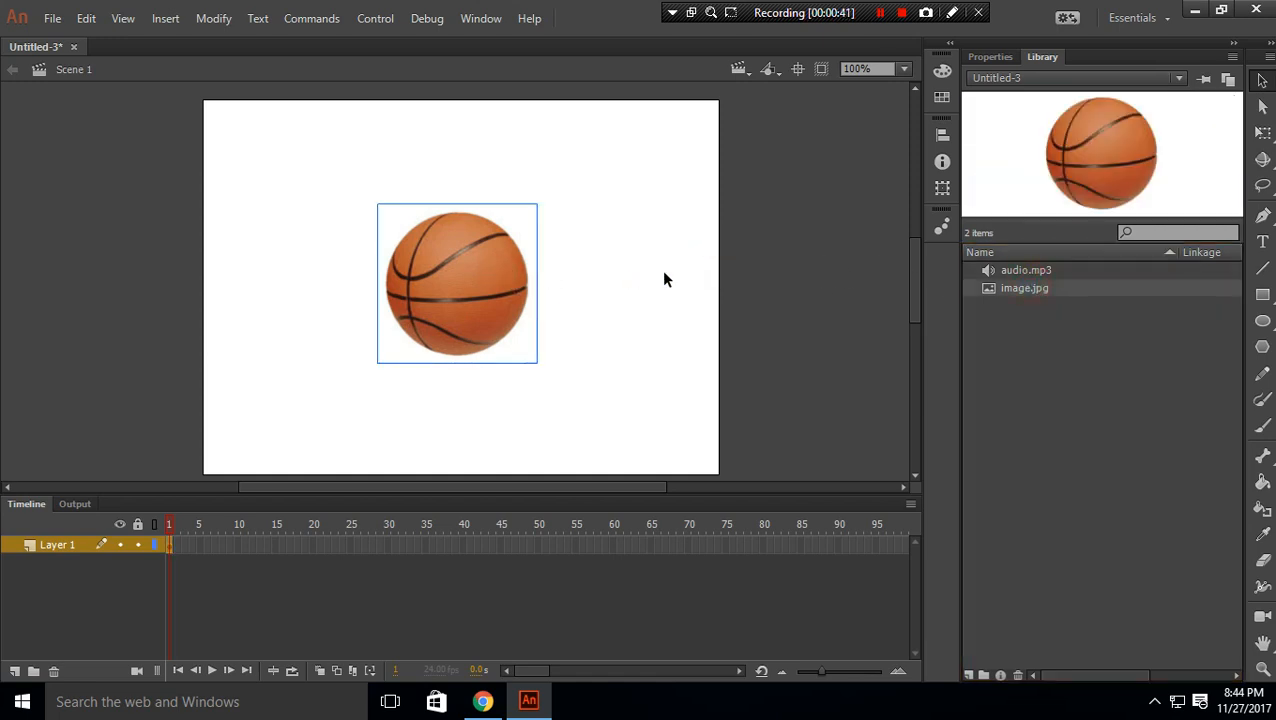
{"action": "key", "text": "Delete"}
Draw a red rectangle with a black outline left of the stage's centre and convert it to a symbol.
{"action": "left_click", "coordinate": [1262, 294]}
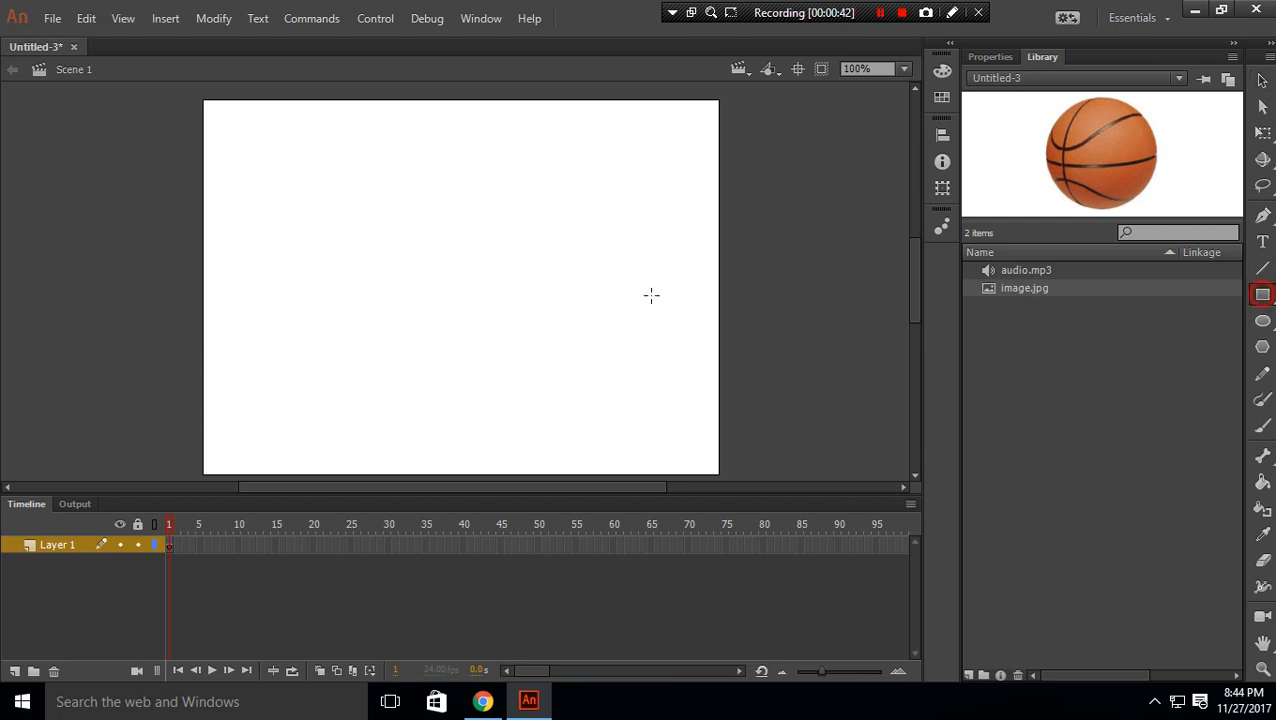
{"action": "left_click_drag", "start_coordinate": [317, 236], "coordinate": [463, 337]}
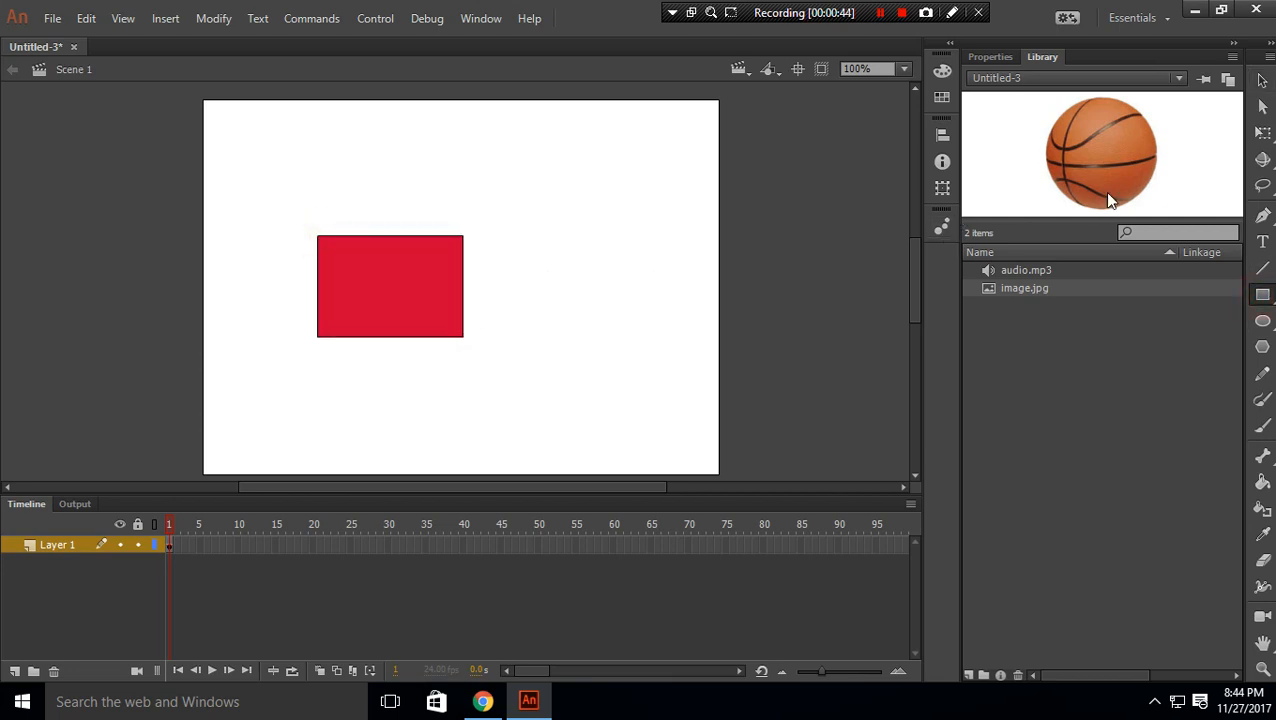
{"action": "left_click", "coordinate": [1262, 80]}
{"action": "left_click_drag", "start_coordinate": [312, 200], "coordinate": [512, 420]}
{"action": "right_click", "coordinate": [419, 297]}
{"action": "left_click", "coordinate": [508, 648]}
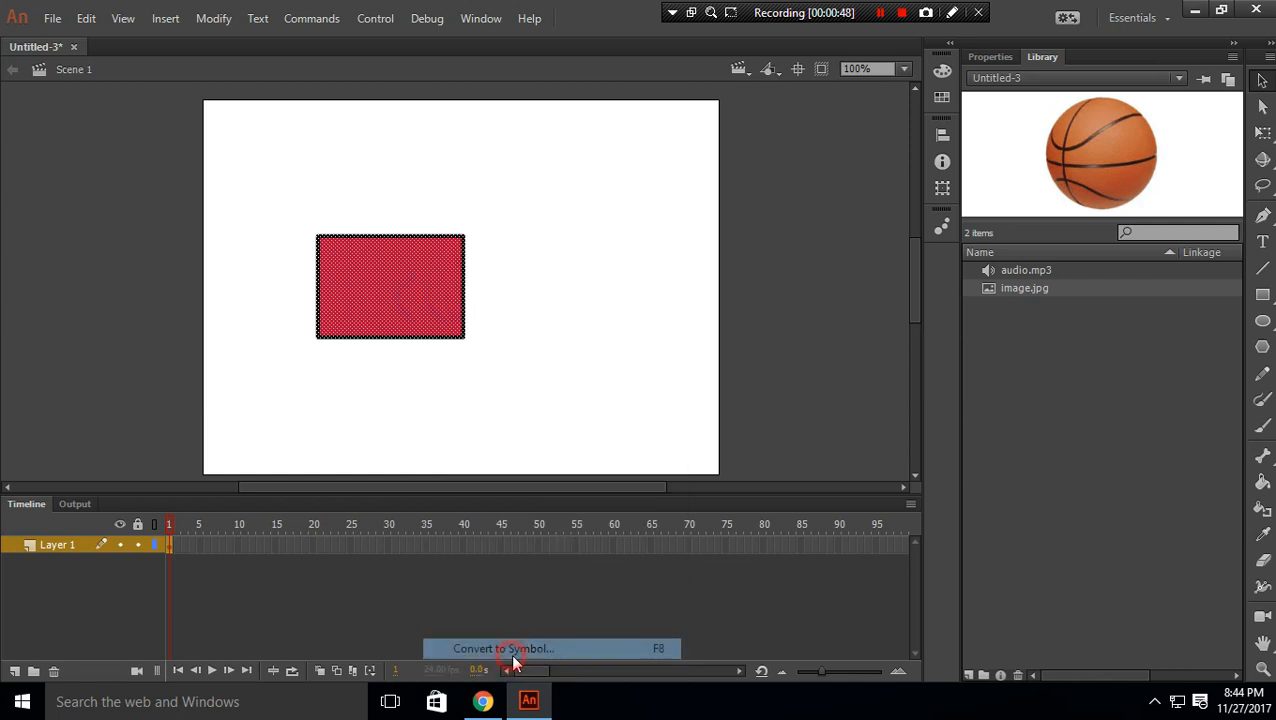
{"action": "left_click", "coordinate": [742, 84]}
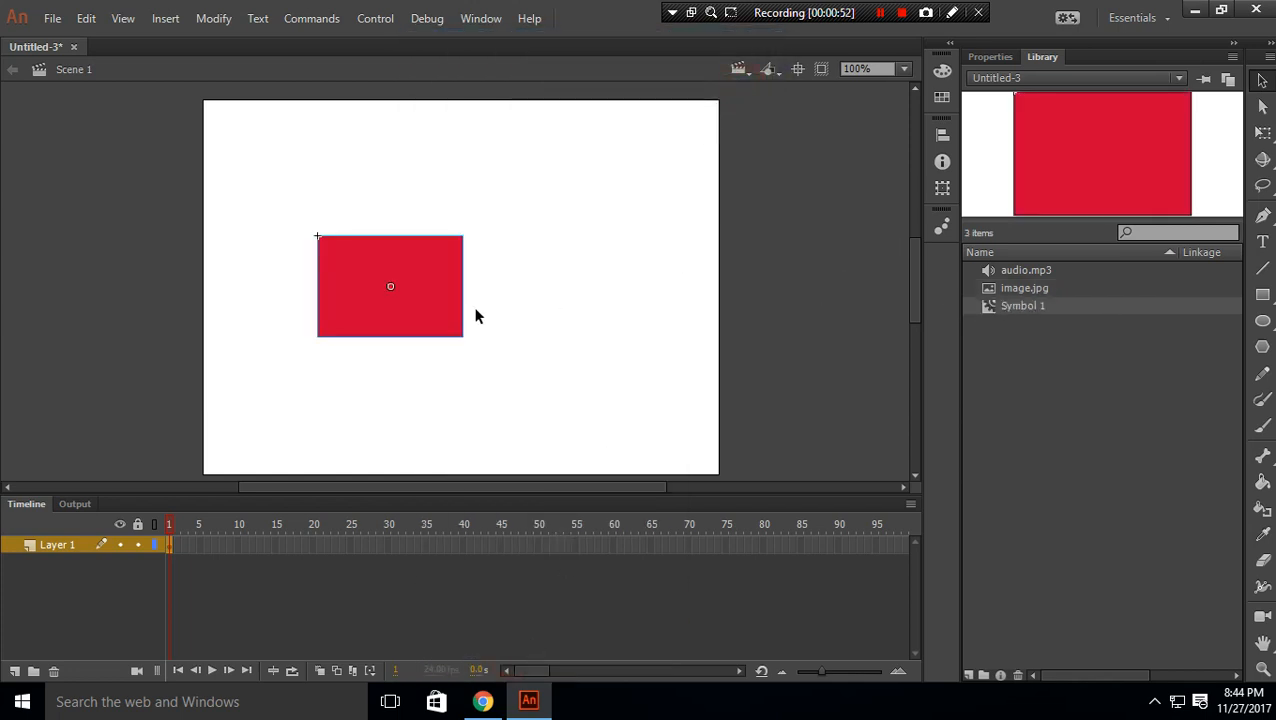
Convert the rectangle symbol to a bitmap and preview that bitmap in the library.
{"action": "right_click", "coordinate": [440, 263]}
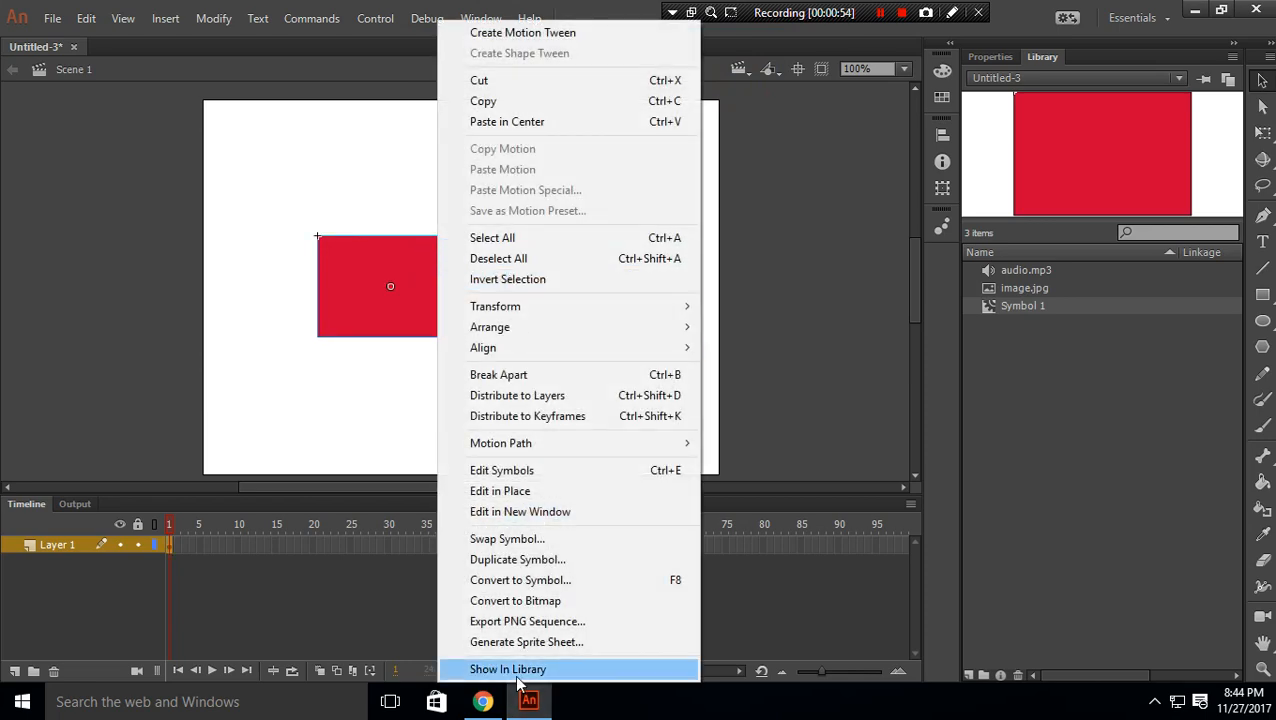
{"action": "left_click", "coordinate": [520, 601]}
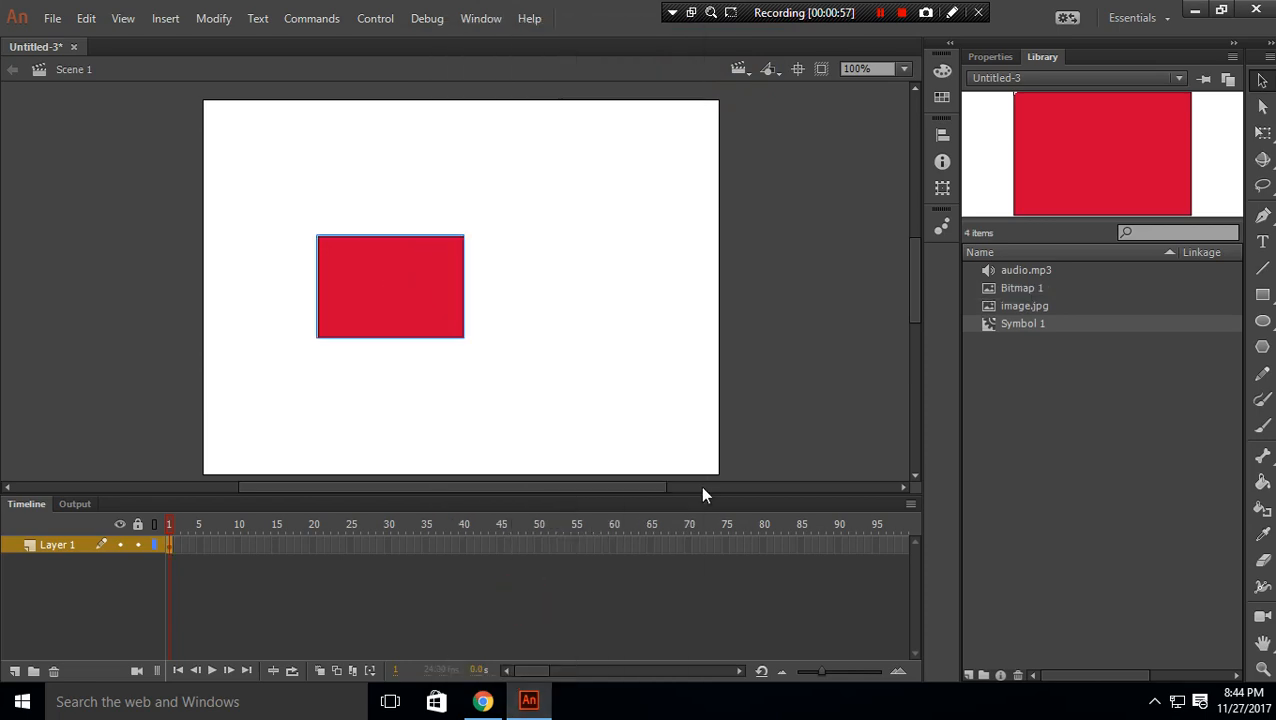
{"action": "left_click", "coordinate": [1015, 289]}
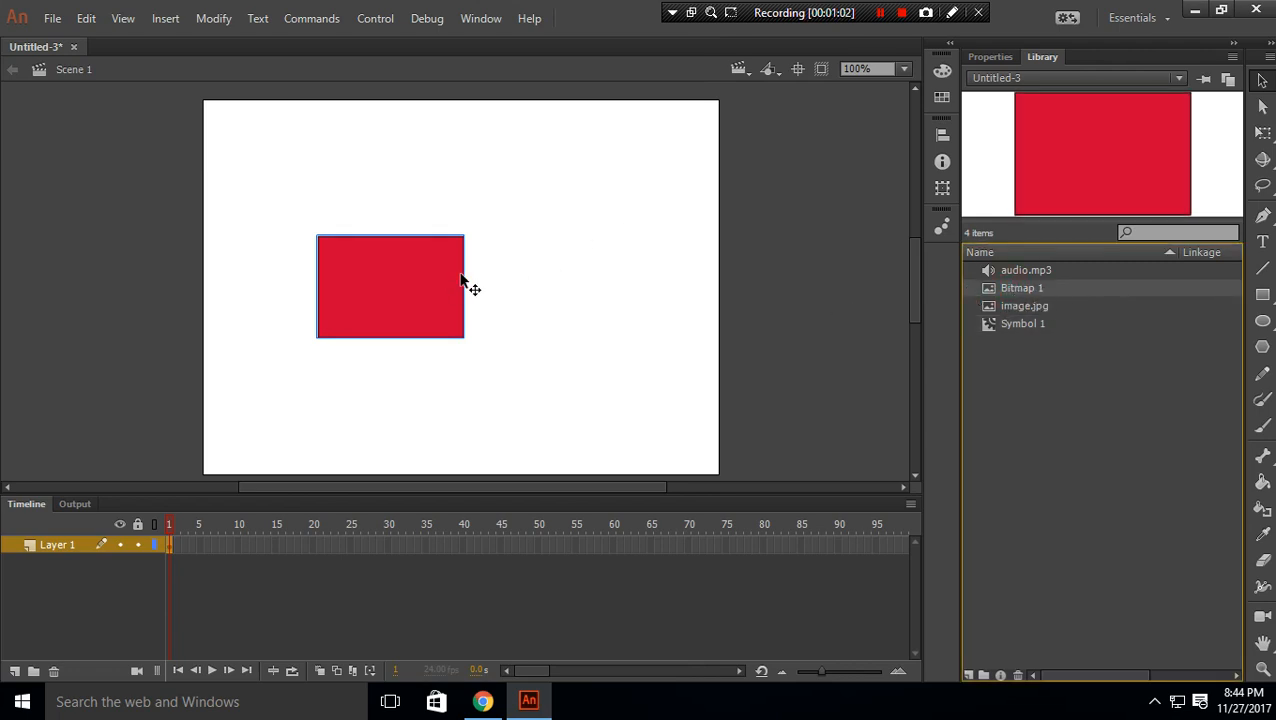
Delete the rectangle bitmap from the stage and remove all items from the library.
{"action": "left_click_drag", "start_coordinate": [461, 280], "coordinate": [533, 231]}
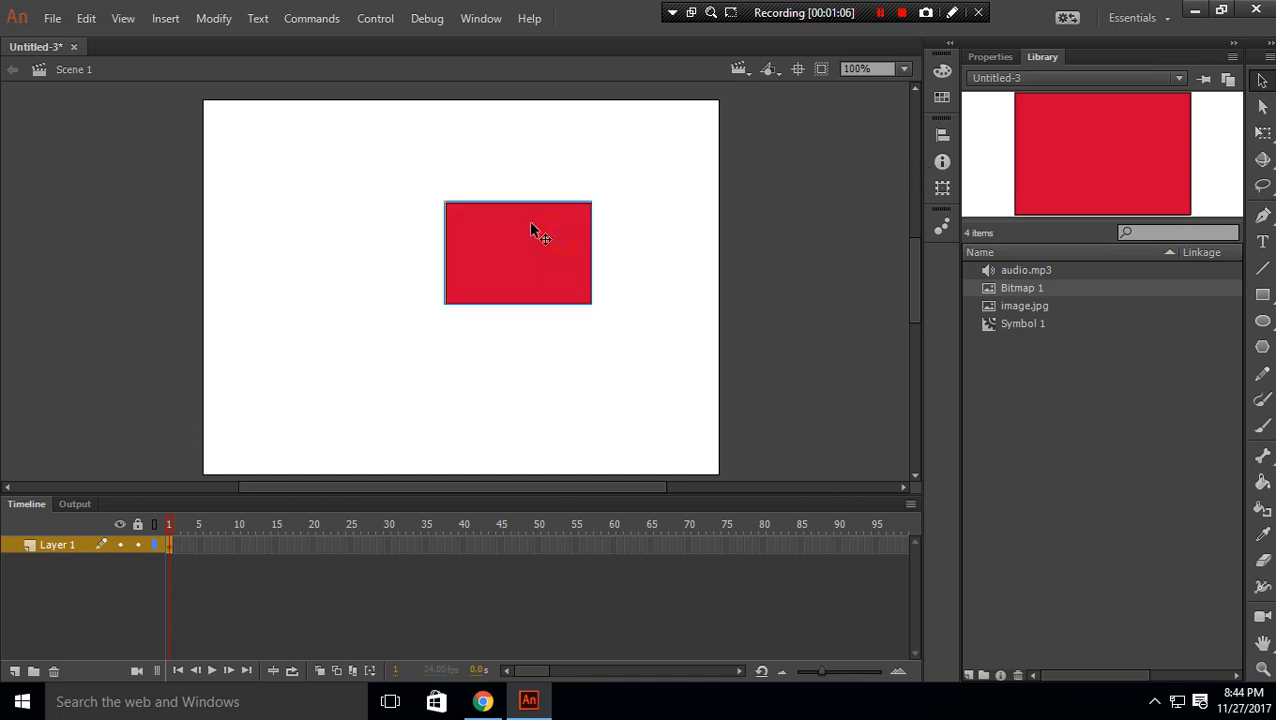
{"action": "key", "text": "Delete"}
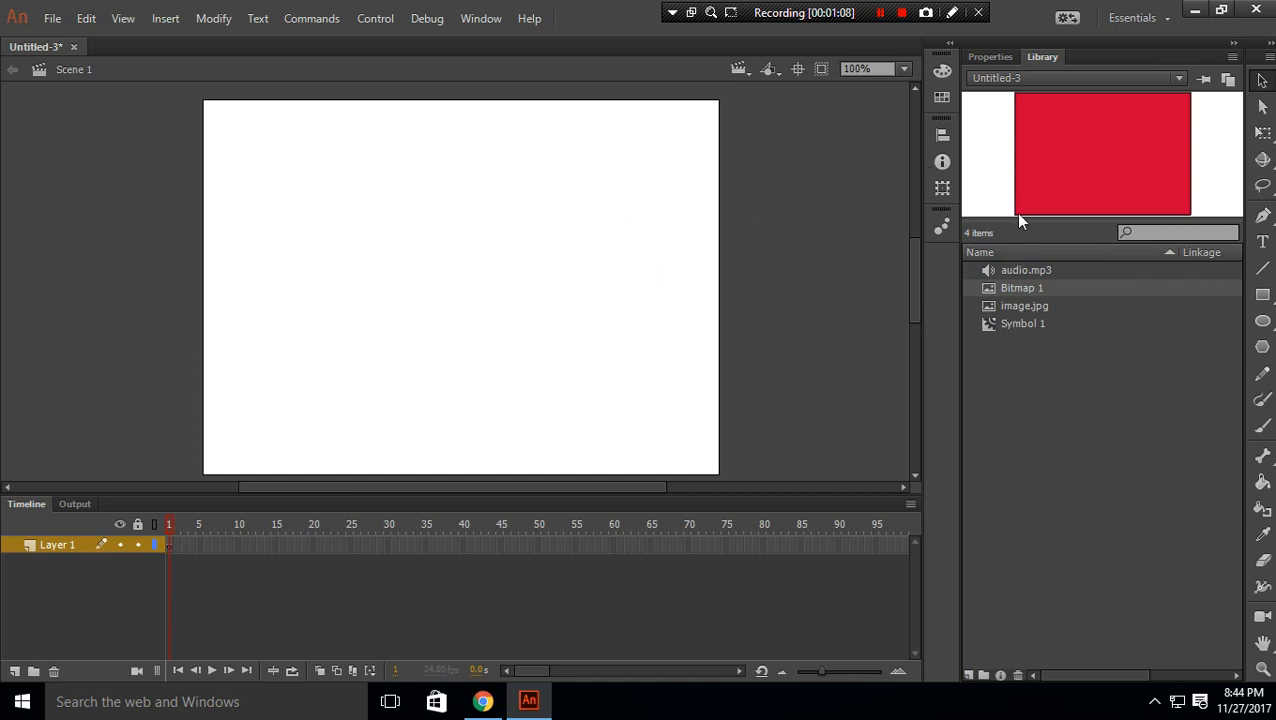
{"action": "left_click", "coordinate": [985, 59]}
{"action": "left_click", "coordinate": [1044, 58]}
{"action": "left_click_drag", "start_coordinate": [1044, 393], "coordinate": [1019, 268]}
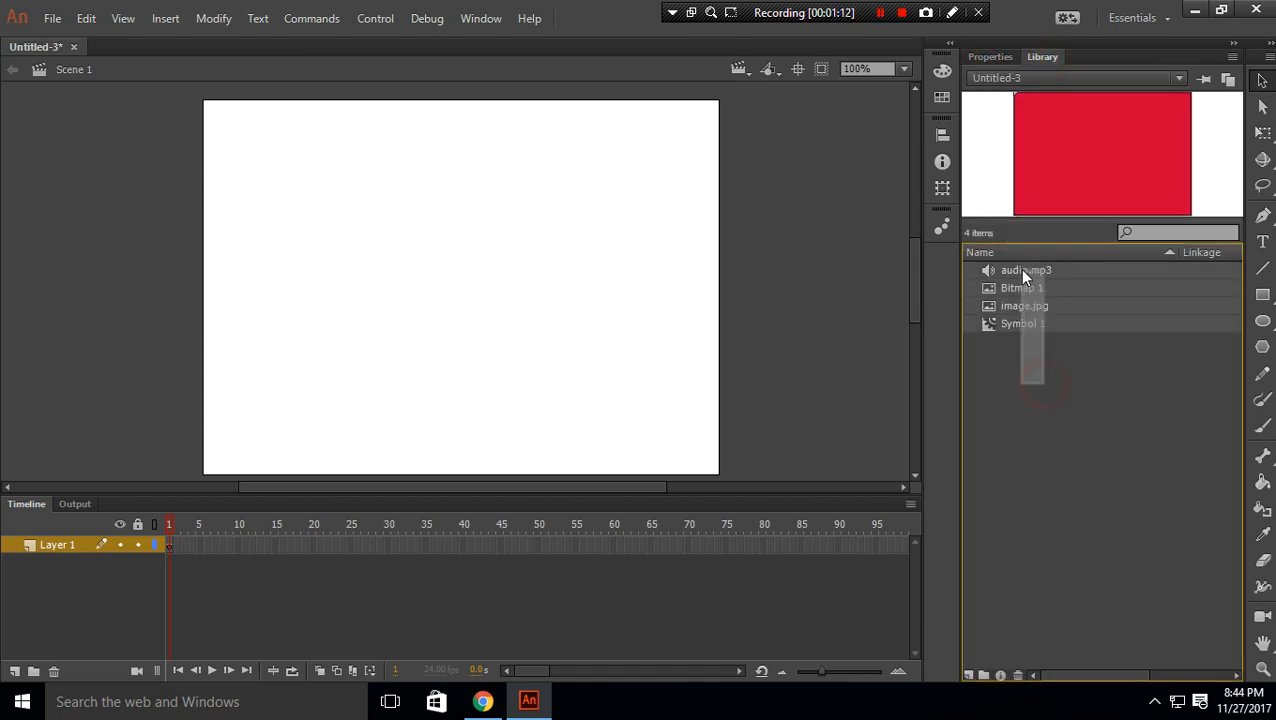
{"action": "key", "text": "Delete"}
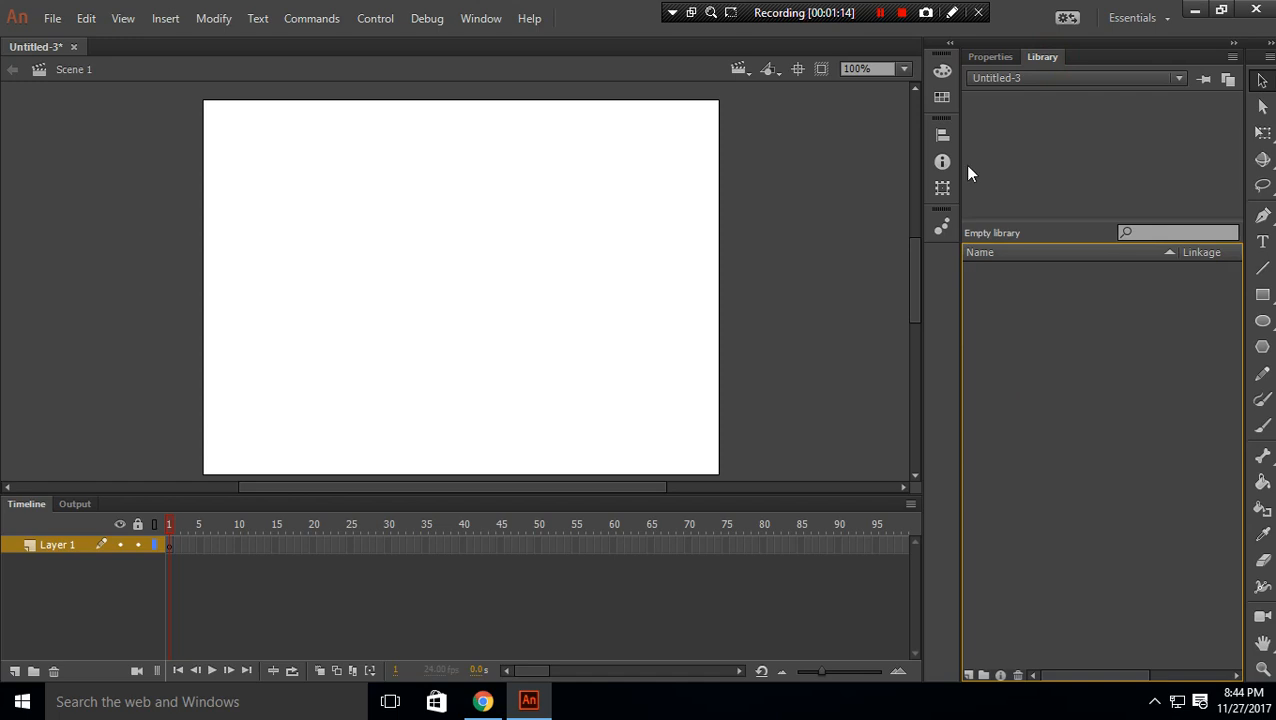
Draw a red rectangle about 93 by 76 px on the stage, at about X 106, Y 90.
{"action": "left_click", "coordinate": [989, 57]}
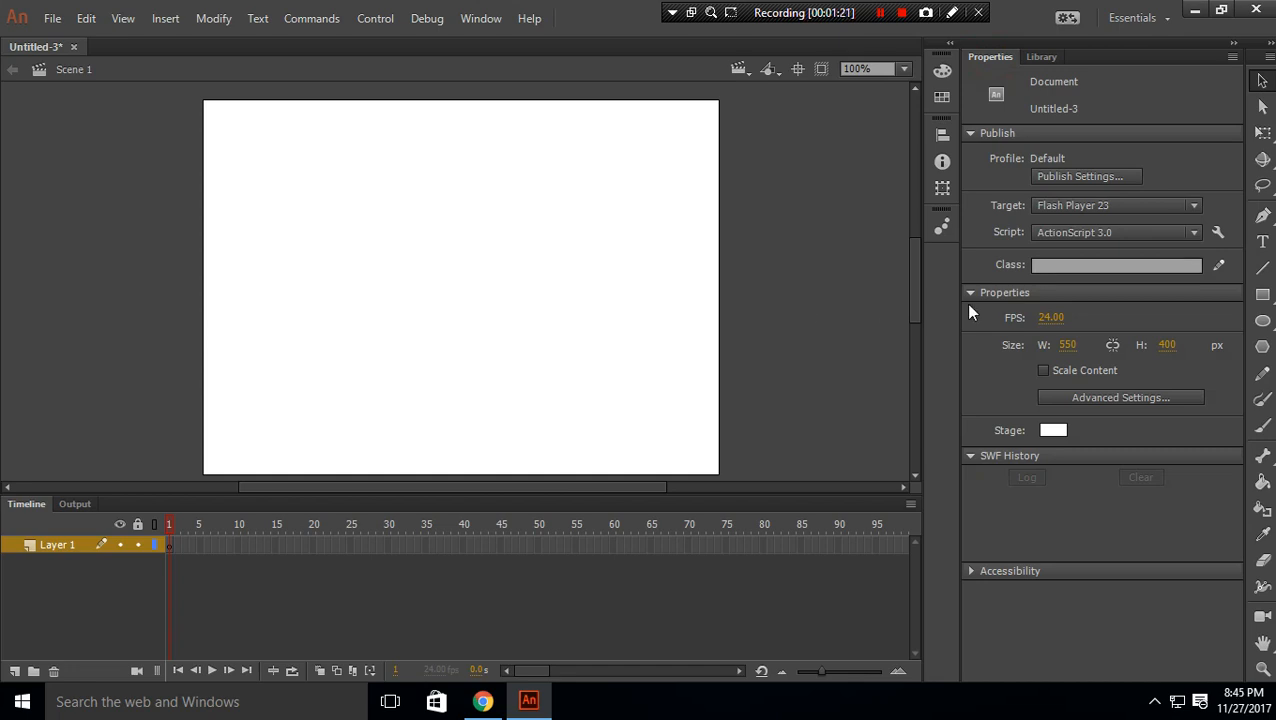
{"action": "left_click", "coordinate": [1262, 294]}
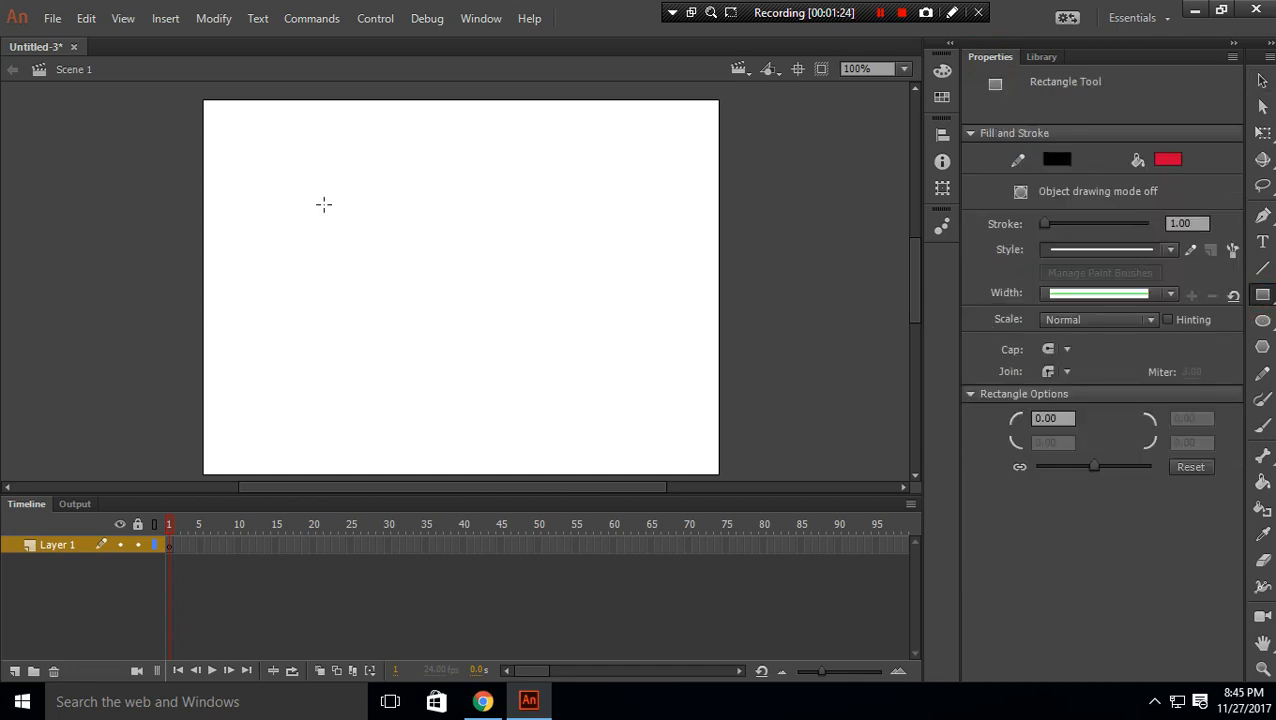
{"action": "left_click_drag", "start_coordinate": [301, 183], "coordinate": [389, 254]}
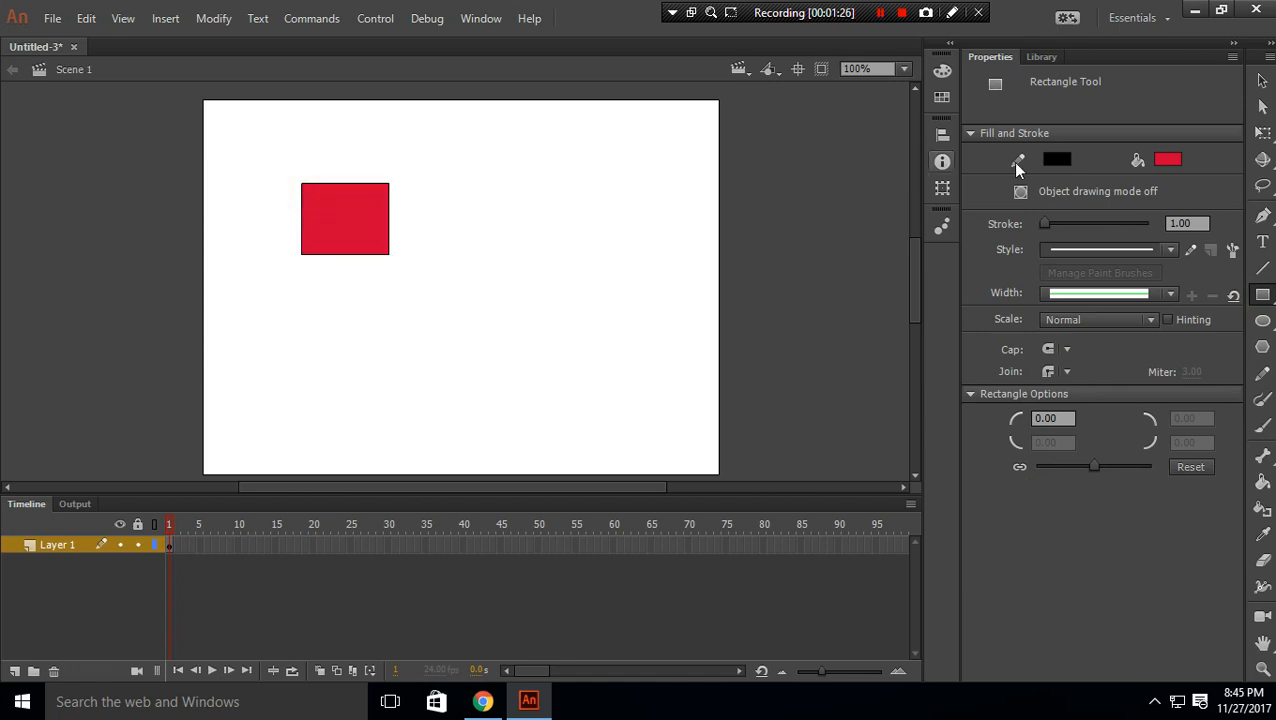
Select the whole rectangle, outline included, and set its position to X 100, Y 100.
{"action": "left_click", "coordinate": [1262, 80]}
{"action": "left_click_drag", "start_coordinate": [278, 161], "coordinate": [392, 258]}
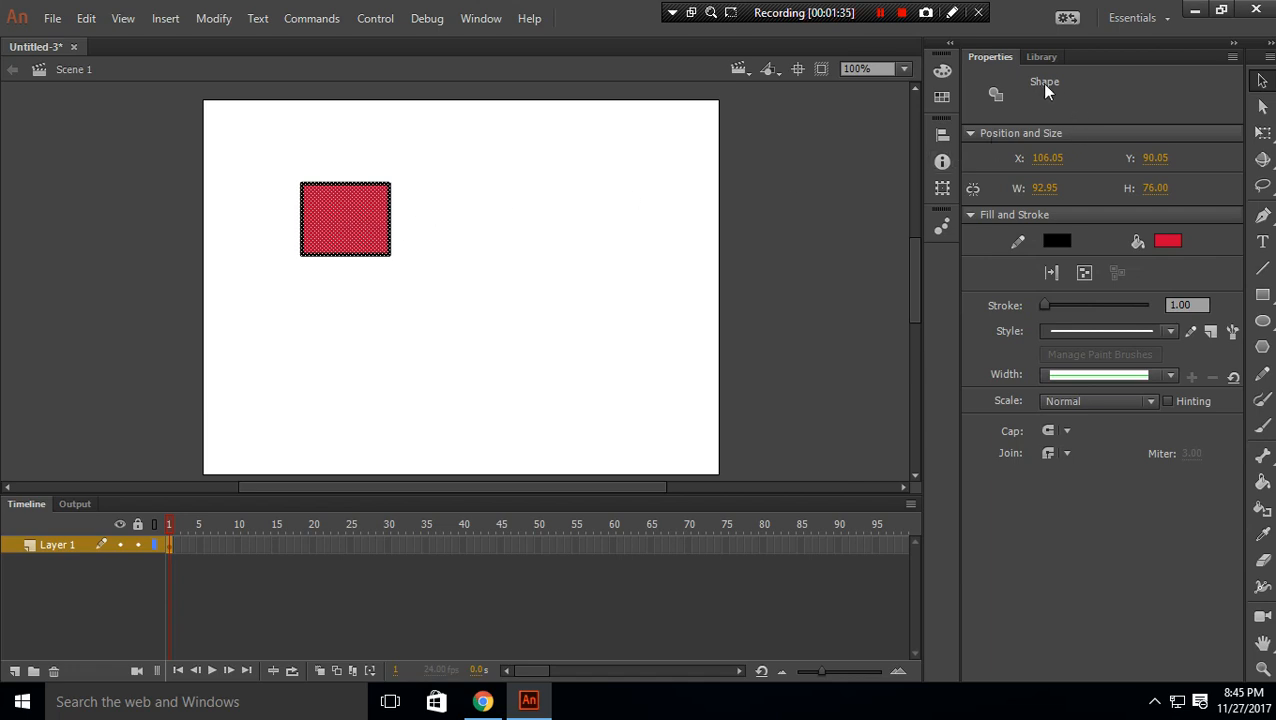
{"action": "left_click", "coordinate": [1050, 159]}
{"action": "type", "text": "100"}
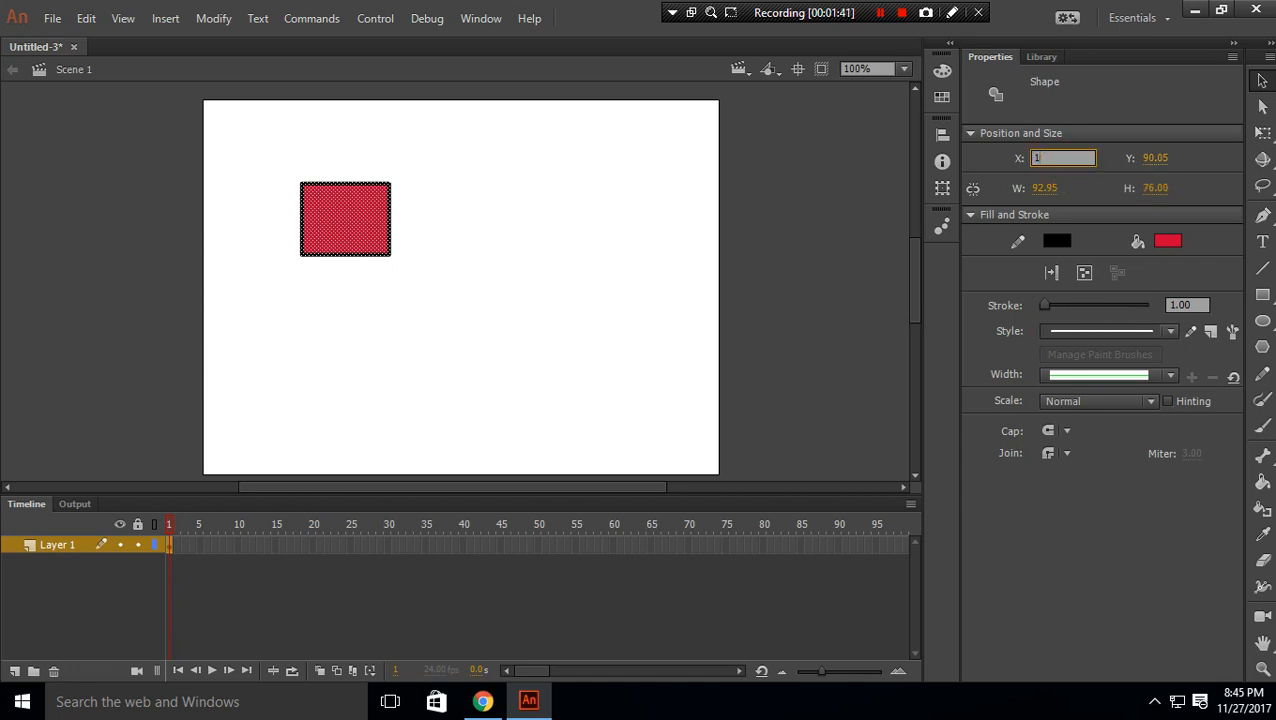
{"action": "left_click", "coordinate": [1155, 155]}
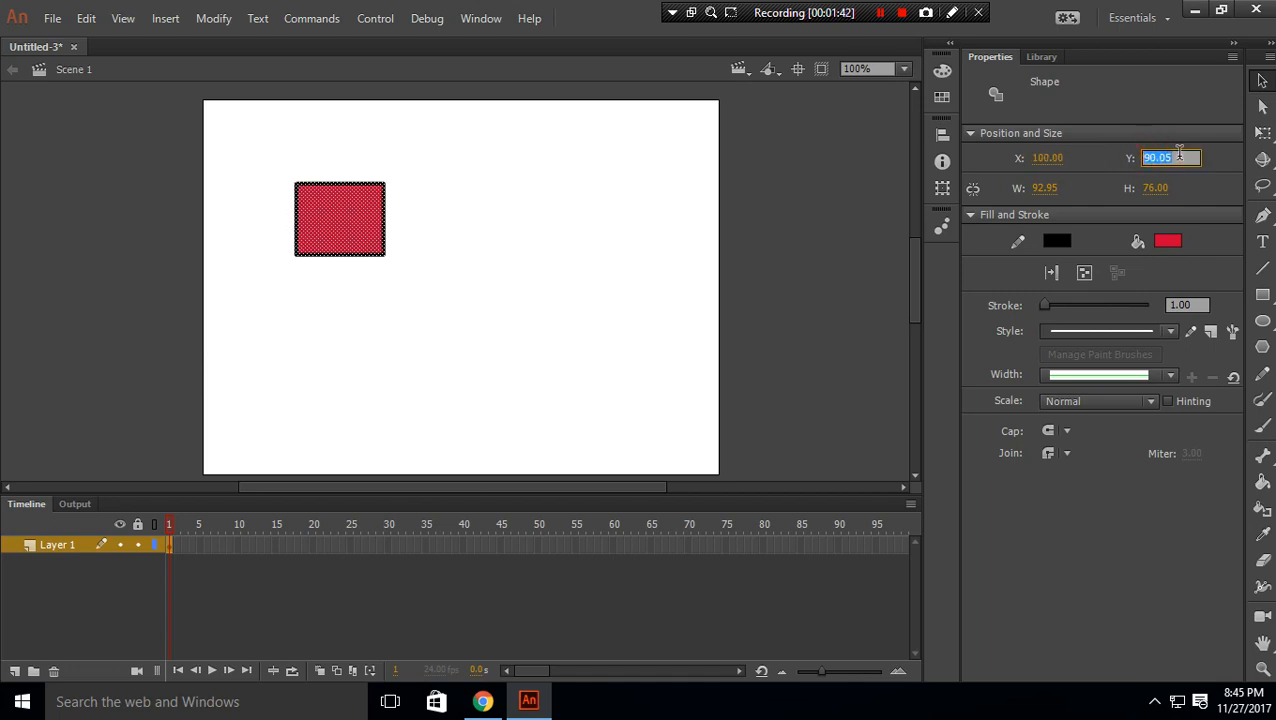
{"action": "type", "text": "100"}
{"action": "left_click", "coordinate": [1100, 161]}
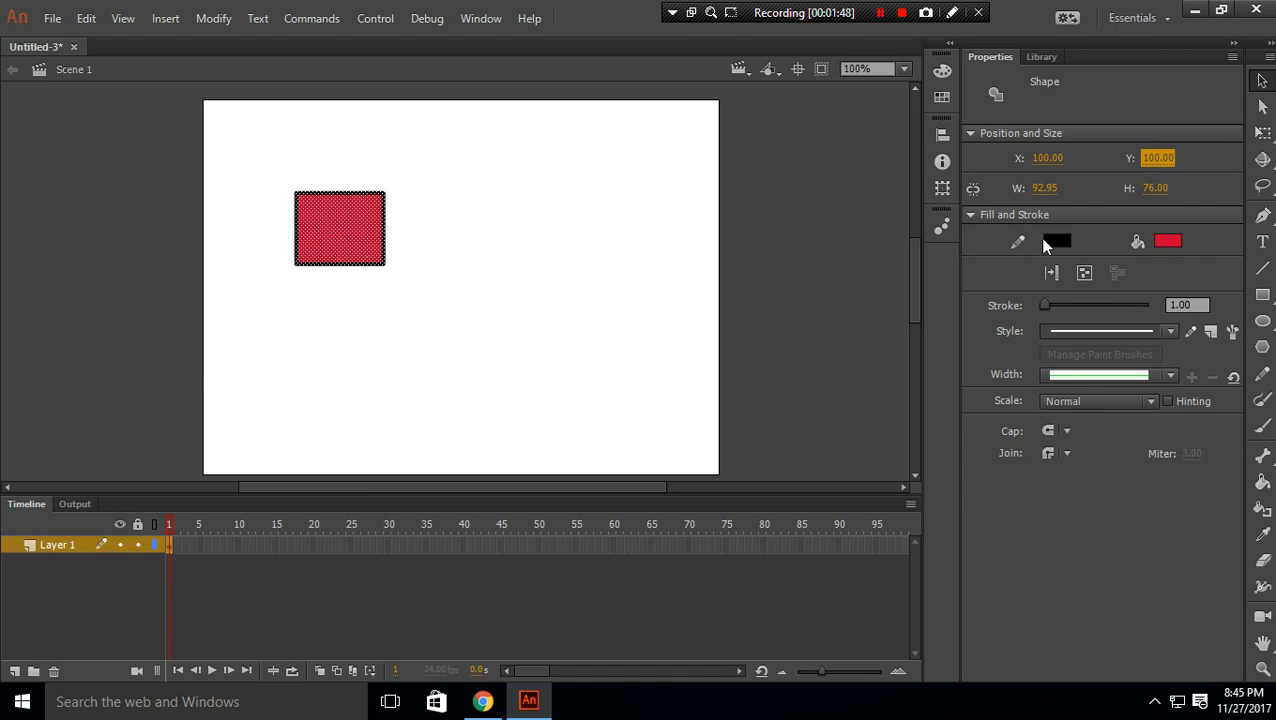
Set the rectangle's position to X 0, Y 0, at the stage's upper-left corner.
{"action": "left_click", "coordinate": [1050, 158]}
{"action": "type", "text": "0"}
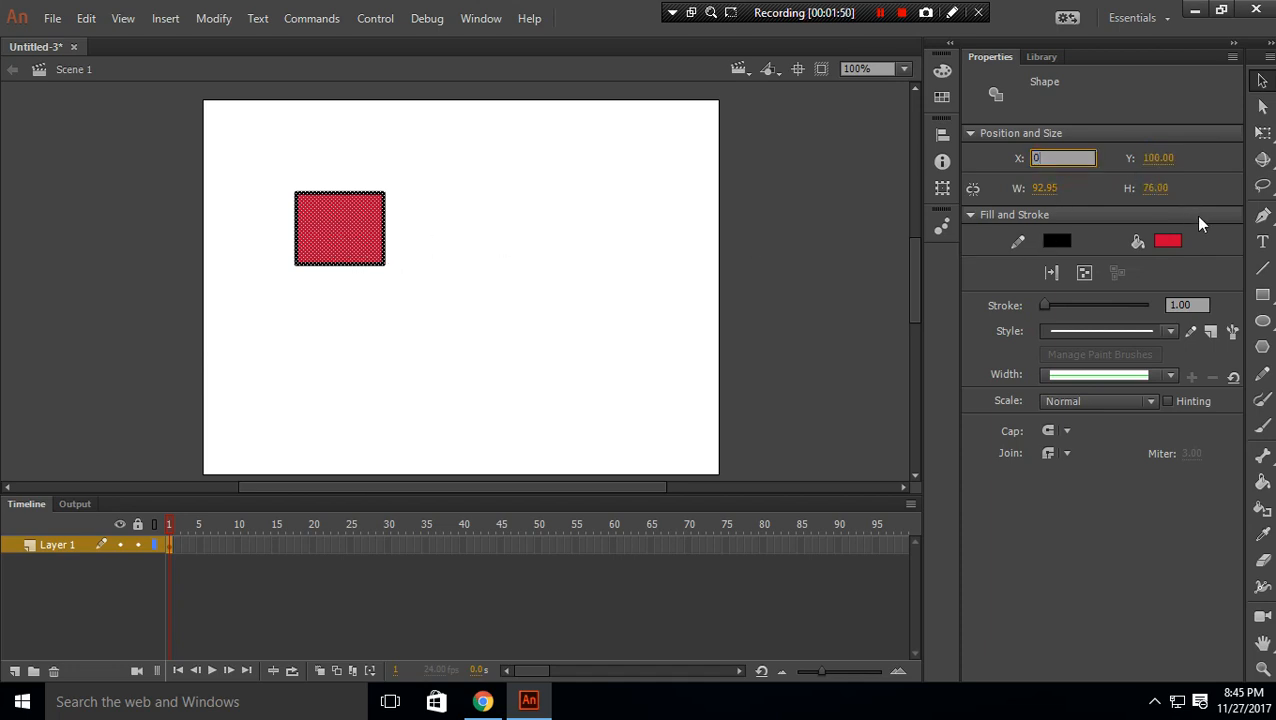
{"action": "left_click", "coordinate": [1174, 158]}
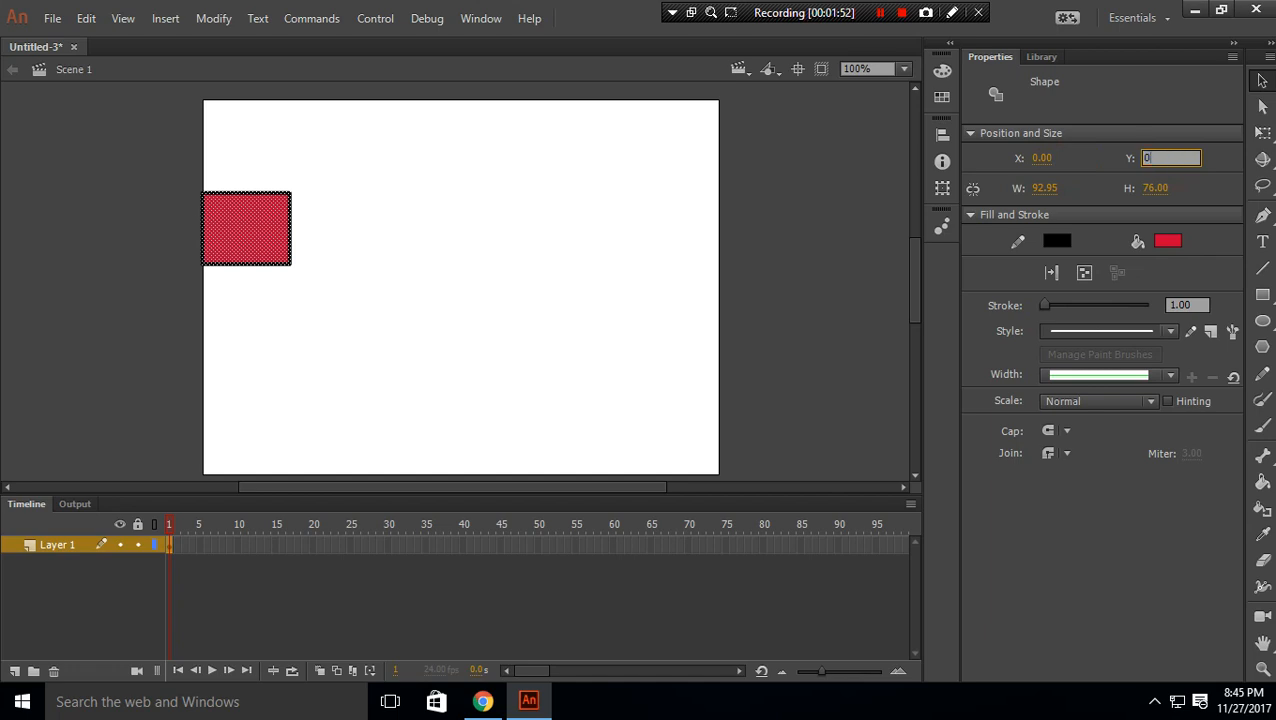
{"action": "type", "text": "0"}
{"action": "left_click", "coordinate": [1104, 134]}
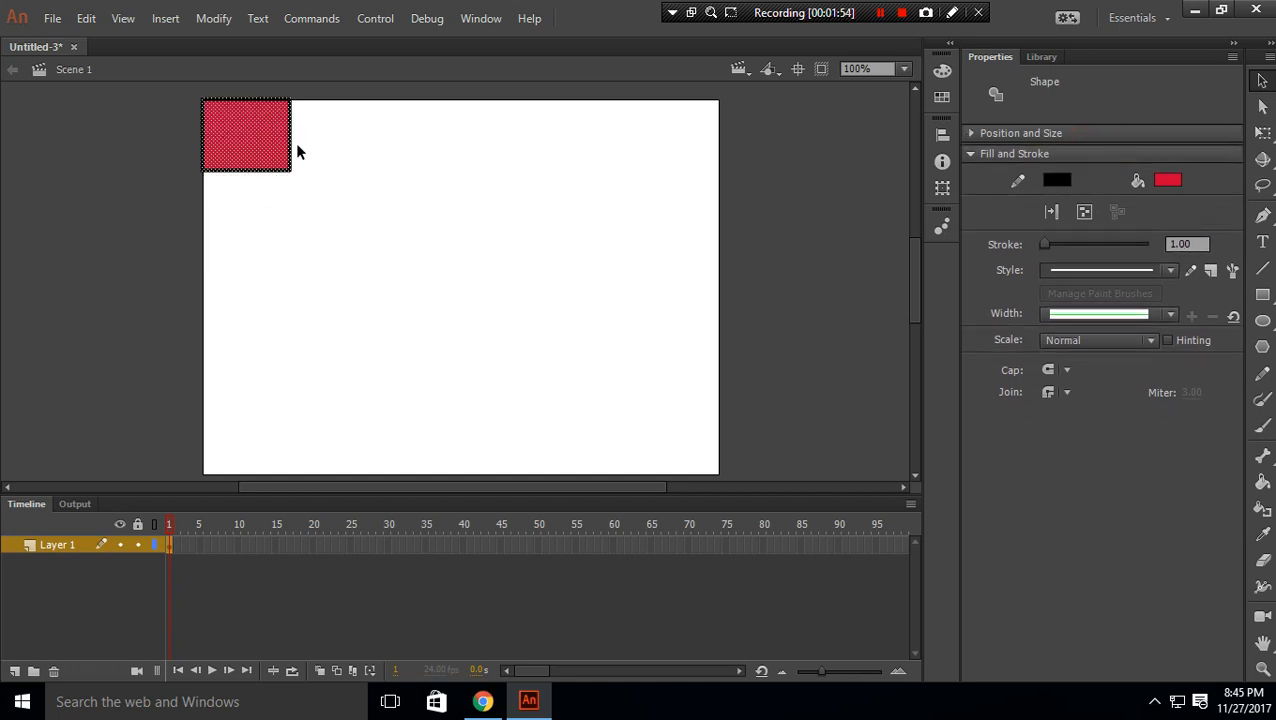
{"action": "left_click", "coordinate": [978, 134]}
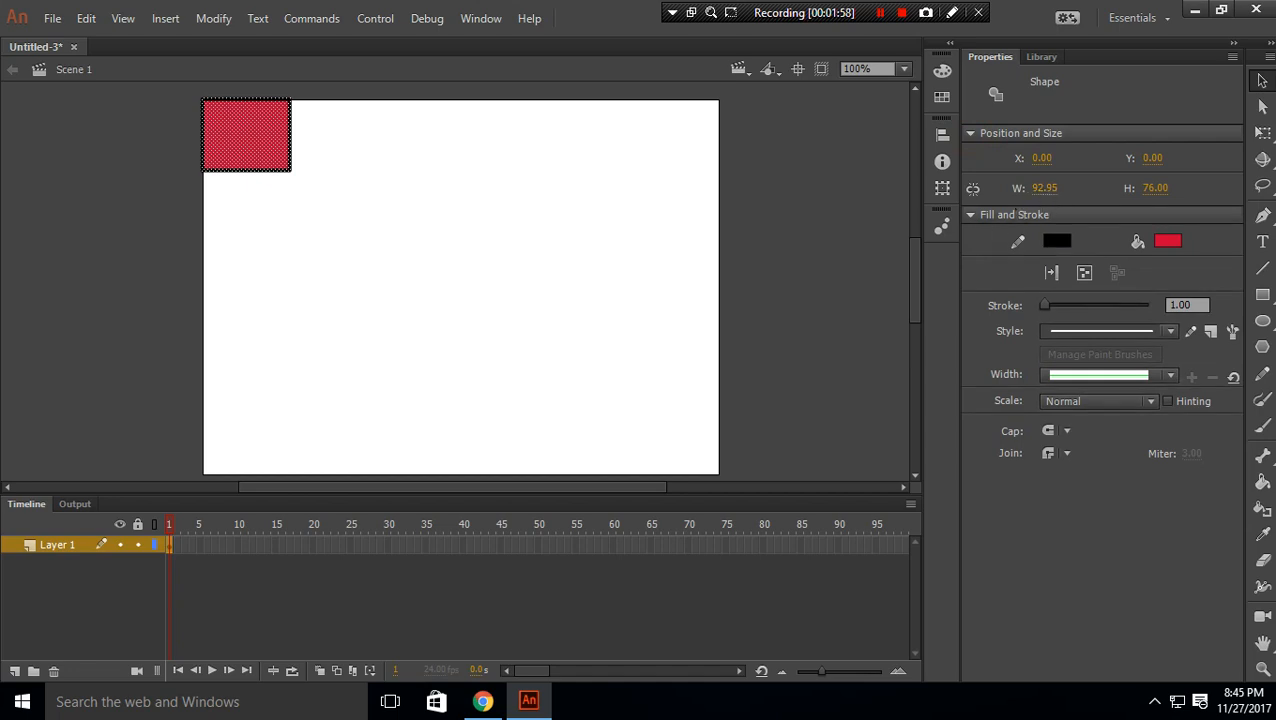
Move the rectangle near the stage's centre, at about X 203, Y 134, and set its width and height to 100 px.
{"action": "left_click", "coordinate": [1262, 80]}
{"action": "left_click_drag", "start_coordinate": [262, 159], "coordinate": [450, 282]}
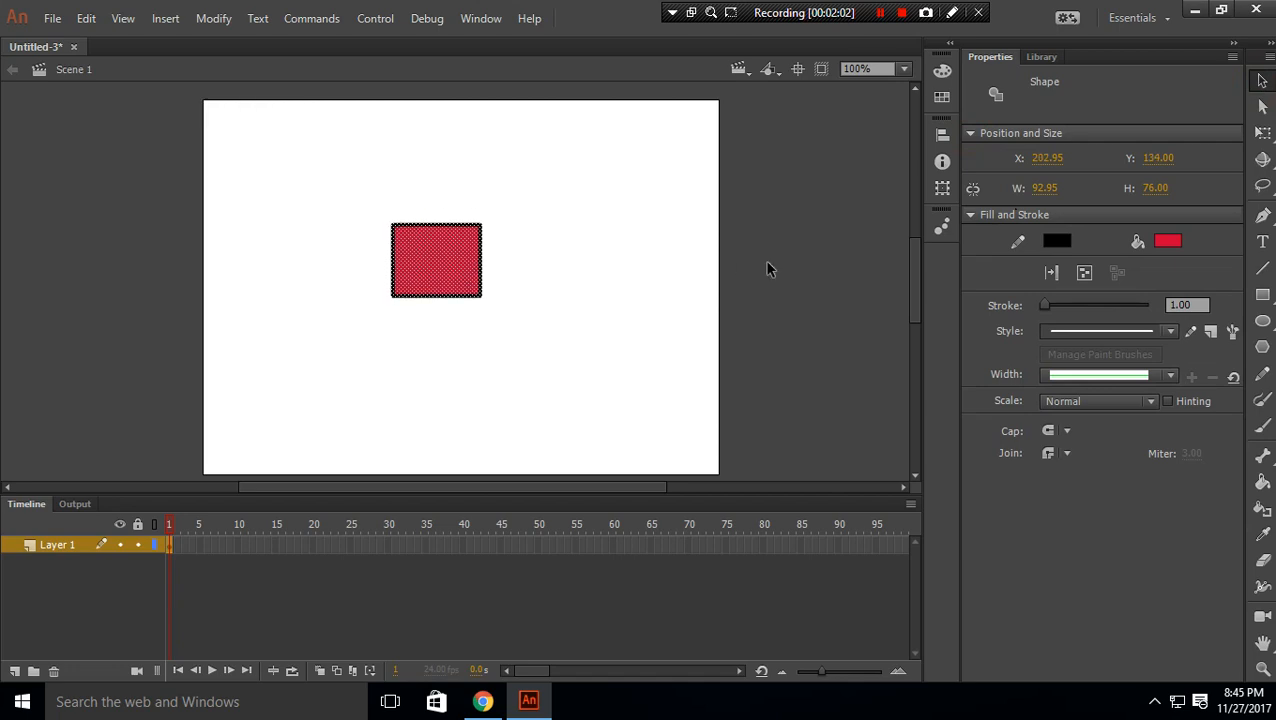
{"action": "left_click", "coordinate": [1047, 188]}
{"action": "type", "text": "100"}
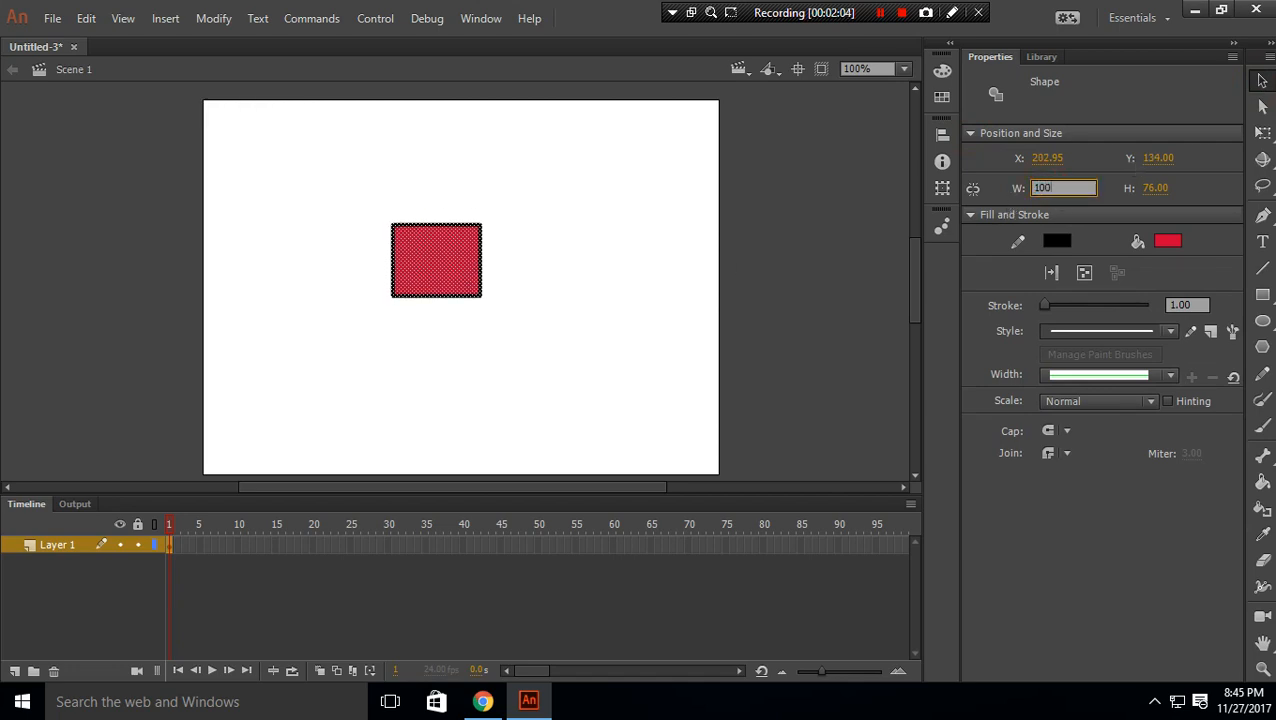
{"action": "left_click", "coordinate": [1157, 188]}
{"action": "type", "text": "100"}
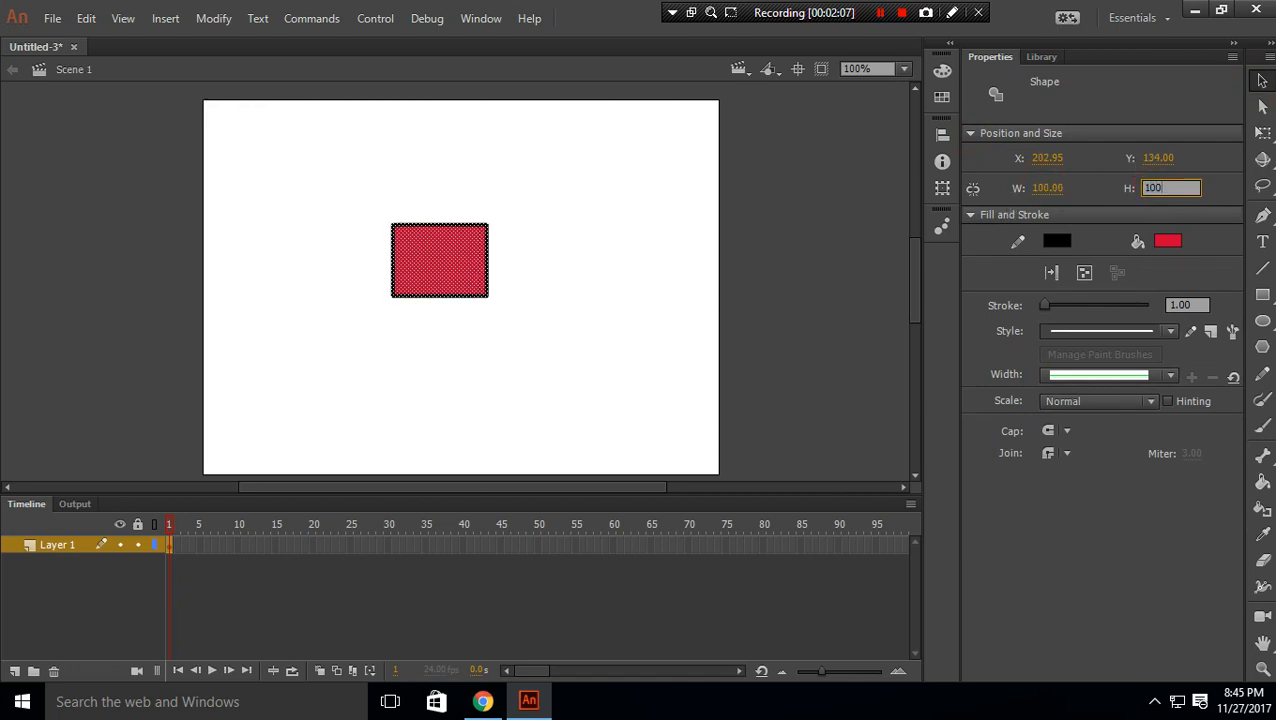
{"action": "key", "text": "Return"}
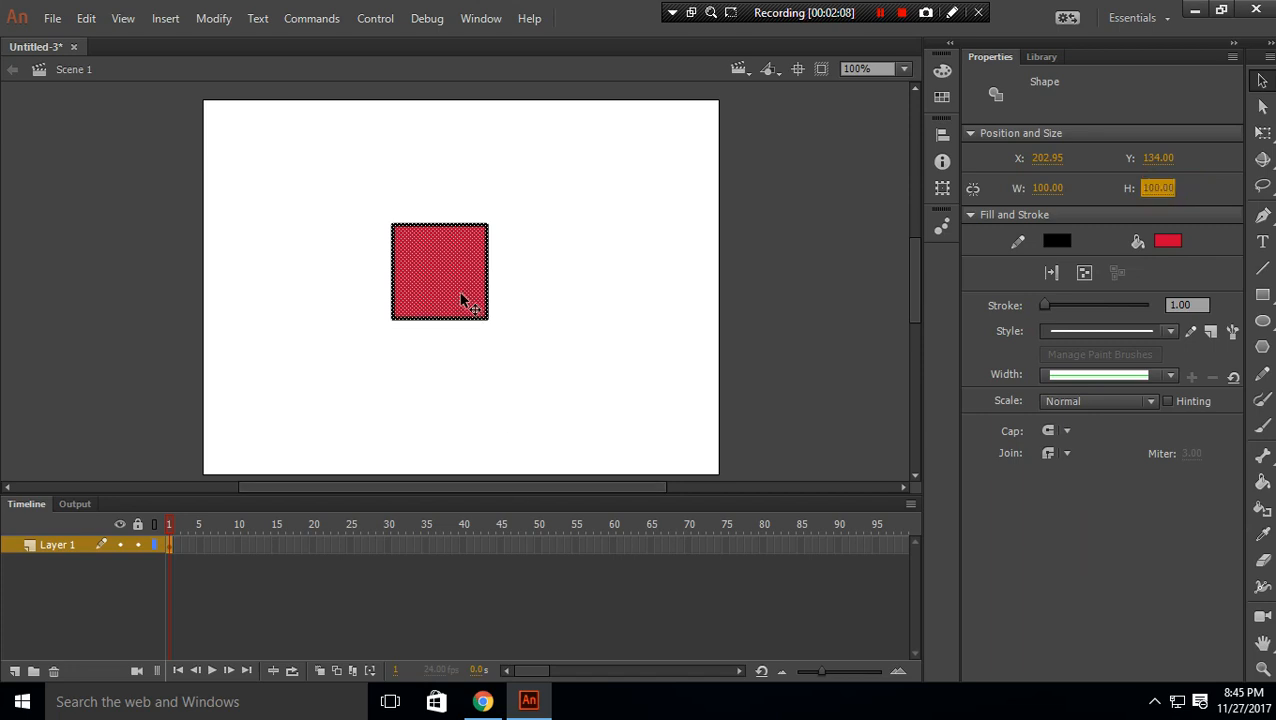
Move the selected red square horizontally to about X 247 and deselect it.
{"action": "left_click_drag", "start_coordinate": [430, 298], "coordinate": [471, 298]}
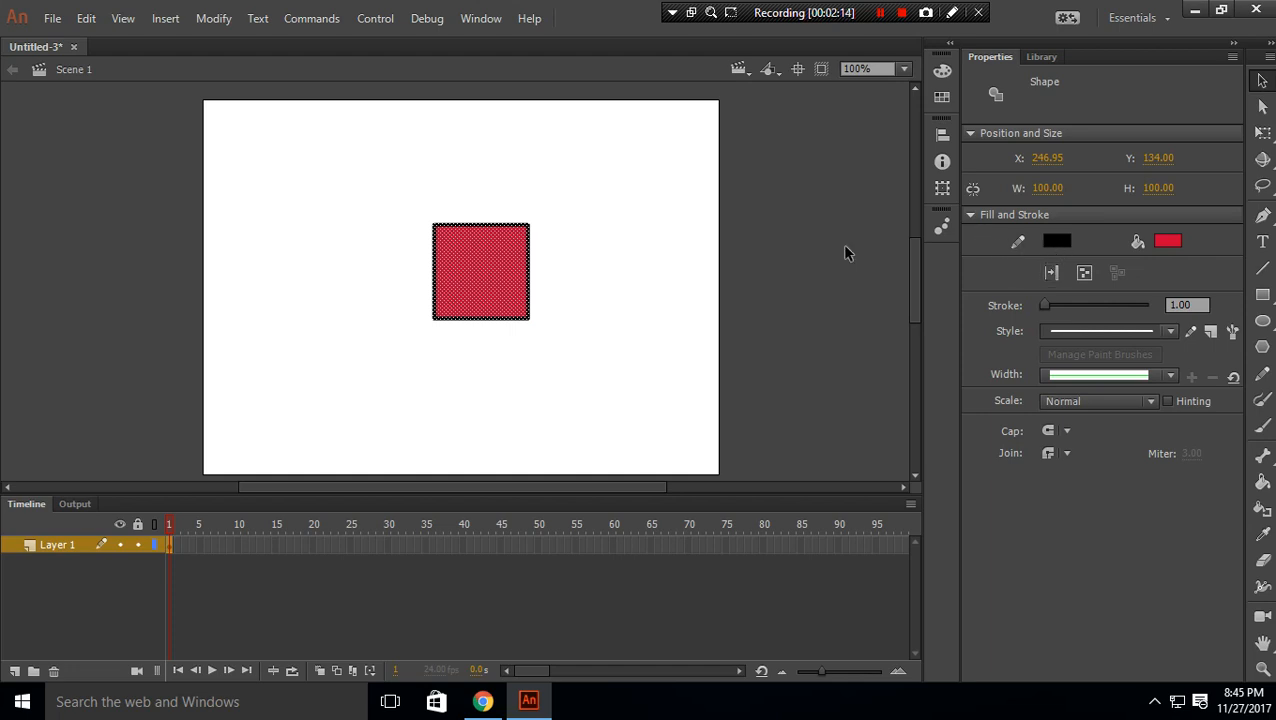
{"action": "left_click", "coordinate": [597, 286]}
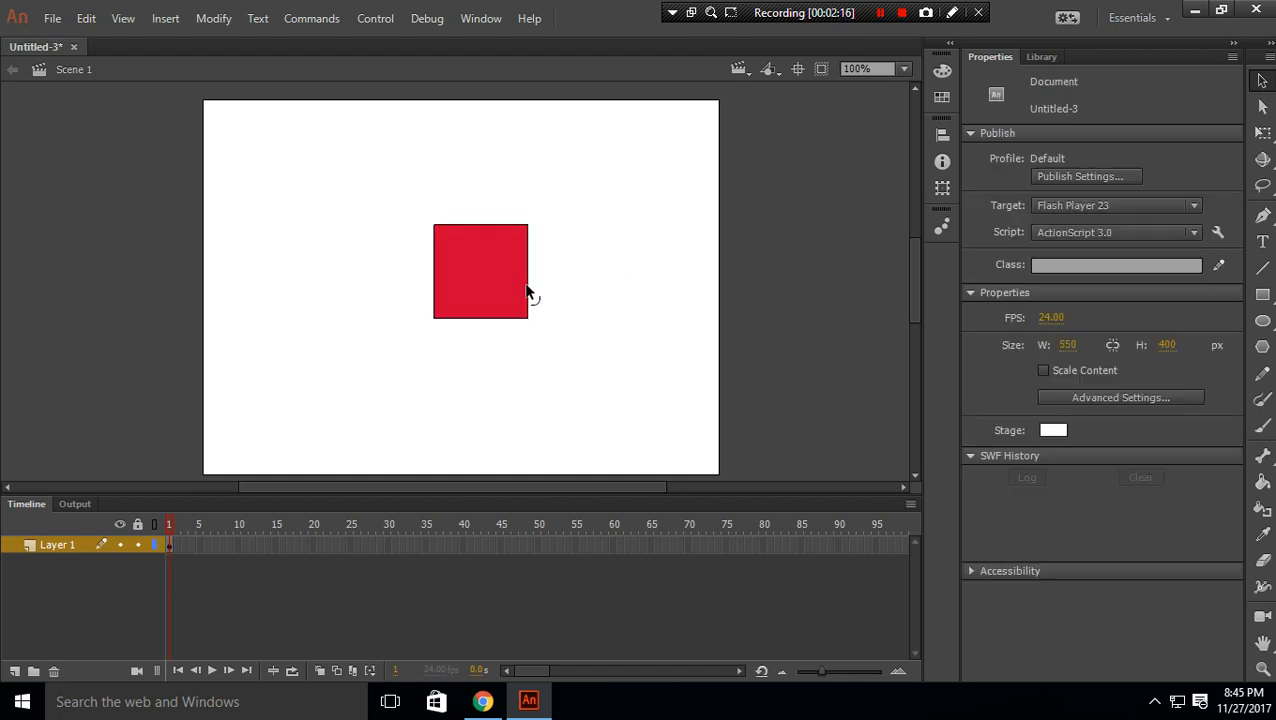
Delete the red square's outline and undo the deletion.
{"action": "double_click", "coordinate": [530, 286]}
{"action": "key", "text": "Delete"}
{"action": "left_click", "coordinate": [658, 288]}
{"action": "key", "text": "ctrl+z"}
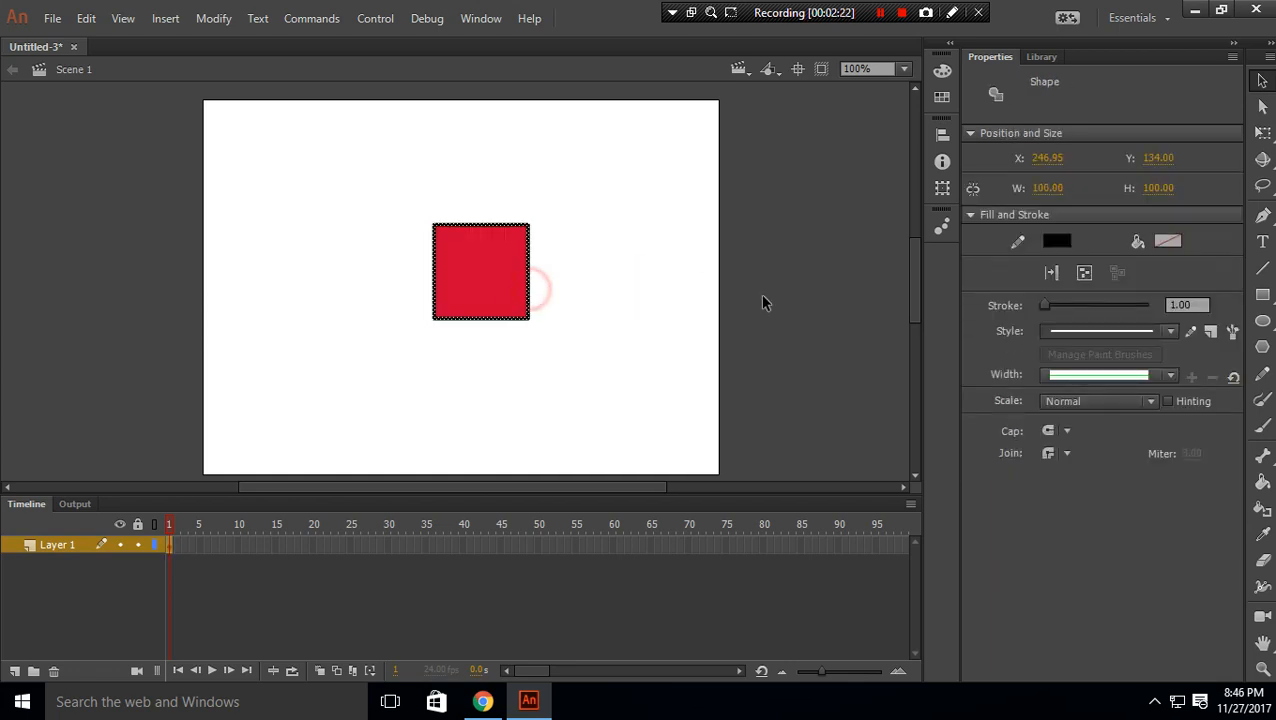
Set the square's outline stroke to 6.40 and change its fill to bright blue.
{"action": "left_click_drag", "start_coordinate": [1045, 308], "coordinate": [1050, 316]}
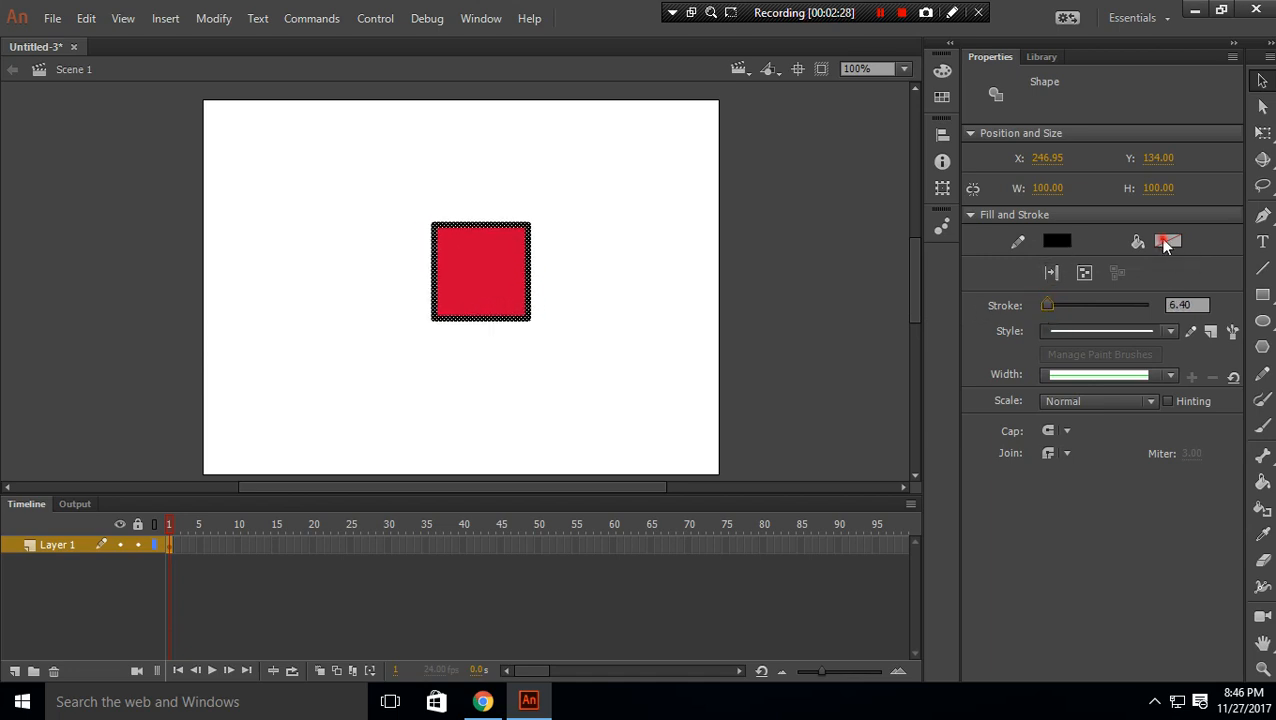
{"action": "left_click", "coordinate": [485, 239]}
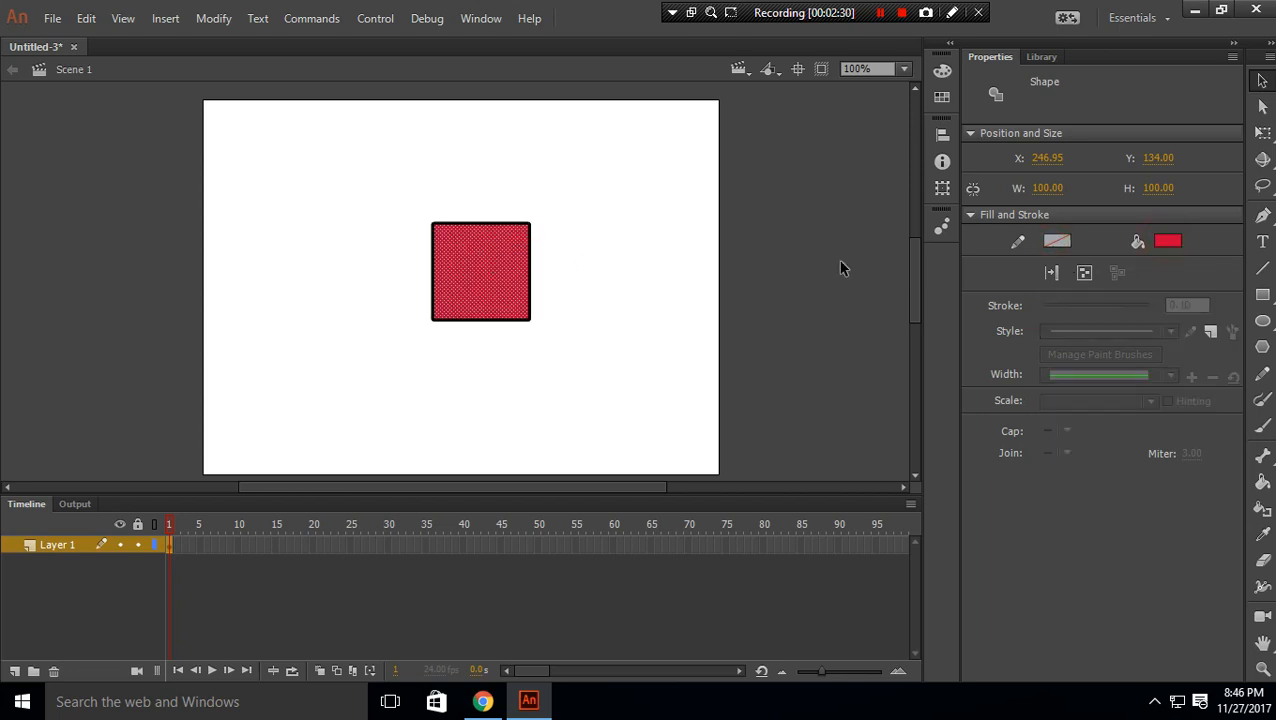
{"action": "left_click", "coordinate": [1168, 243]}
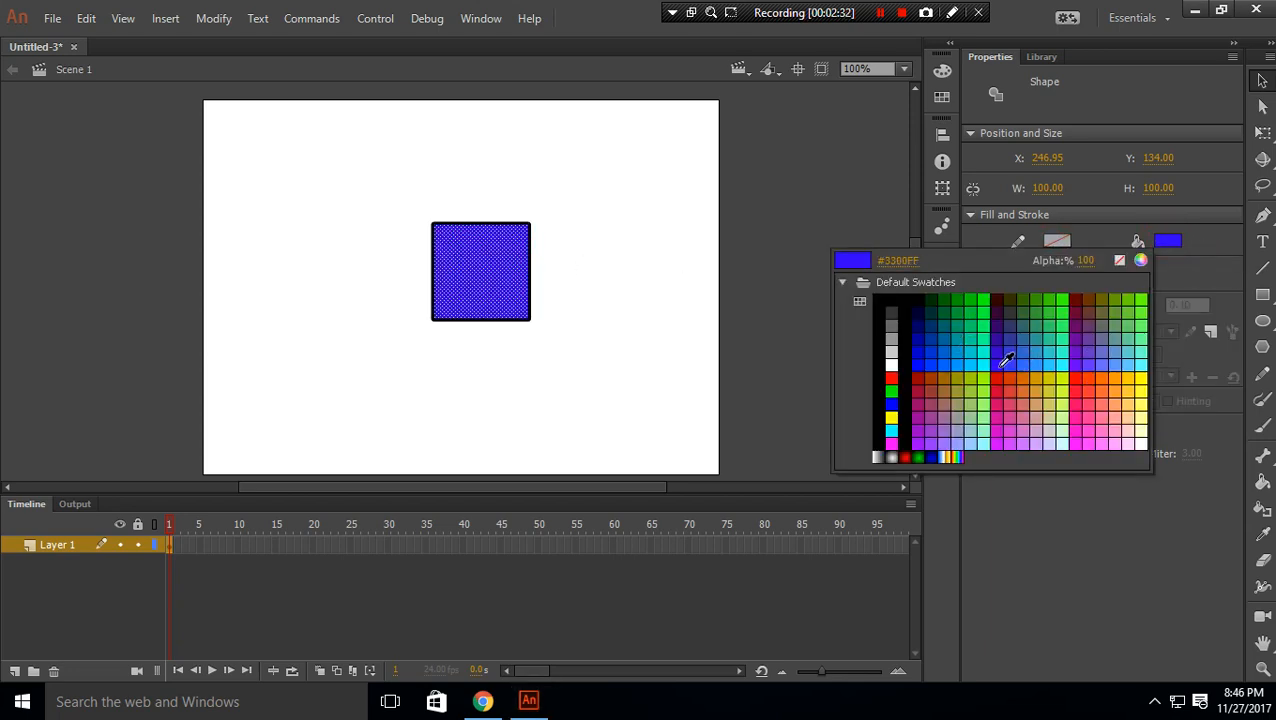
{"action": "left_click", "coordinate": [957, 362]}
{"action": "left_click", "coordinate": [561, 216]}
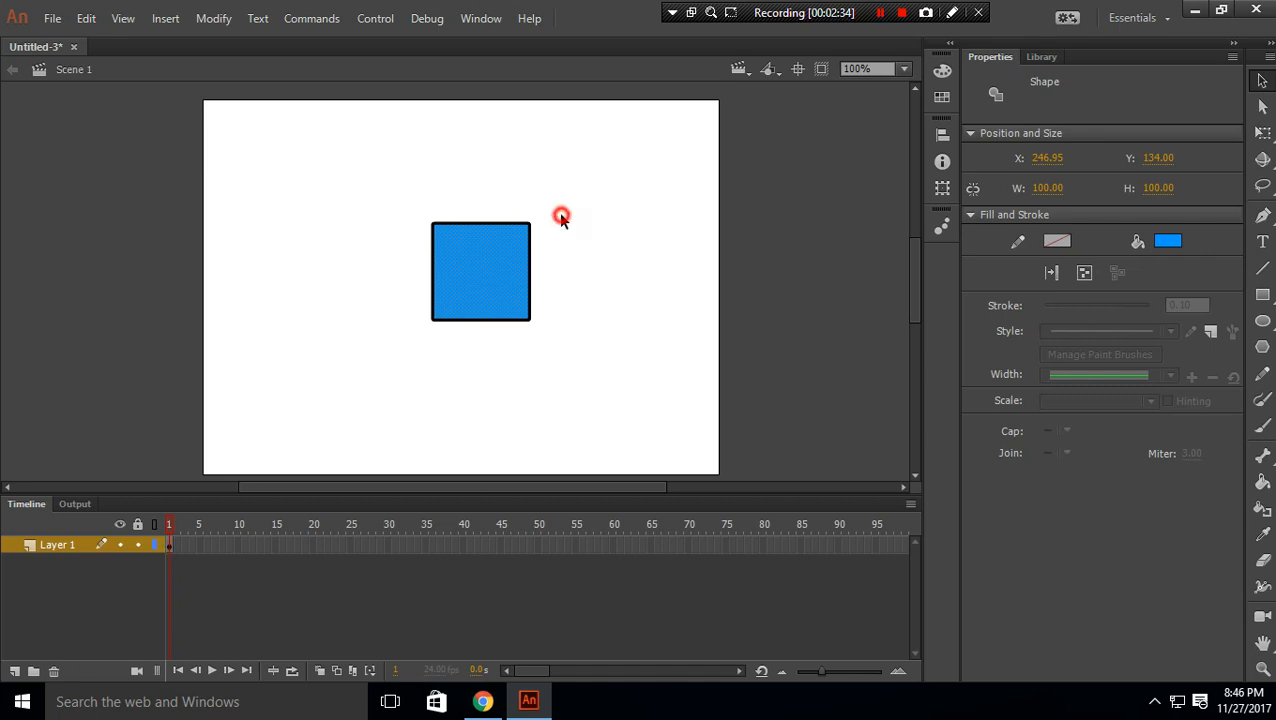
Select the whole blue square and change its outline to the ragged stroke style.
{"action": "left_click_drag", "start_coordinate": [404, 199], "coordinate": [578, 352]}
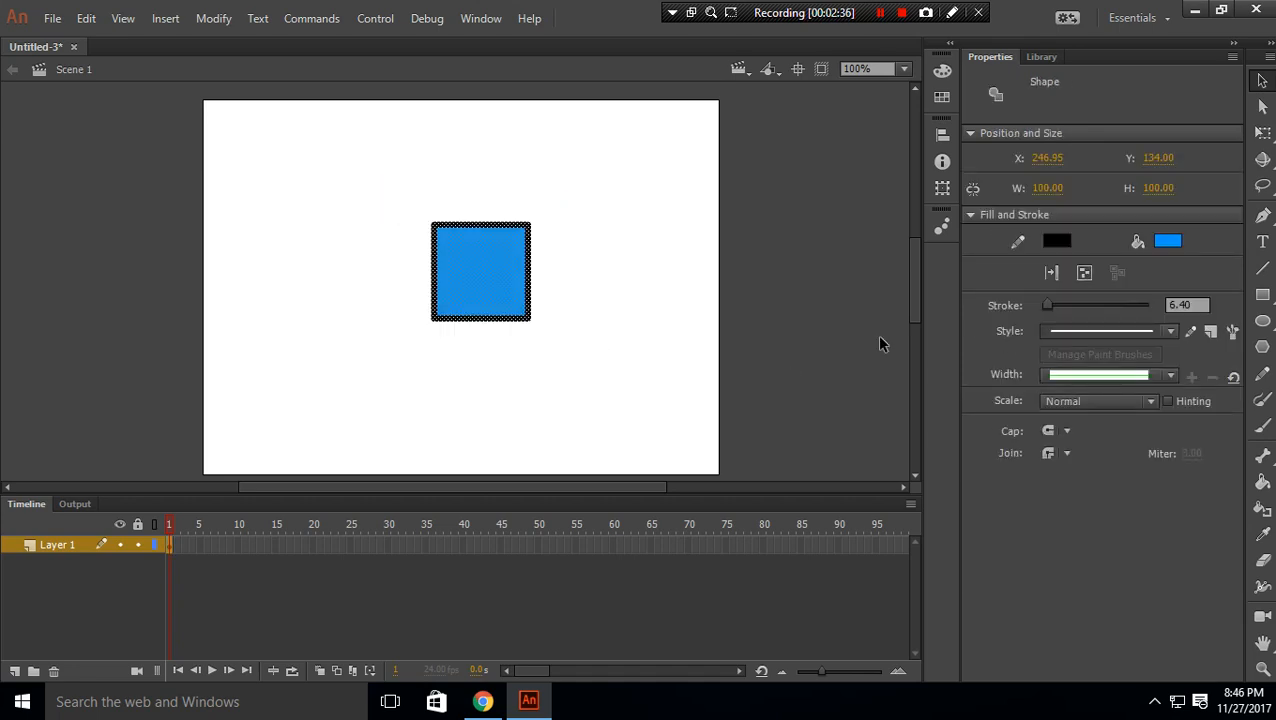
{"action": "left_click", "coordinate": [1170, 331]}
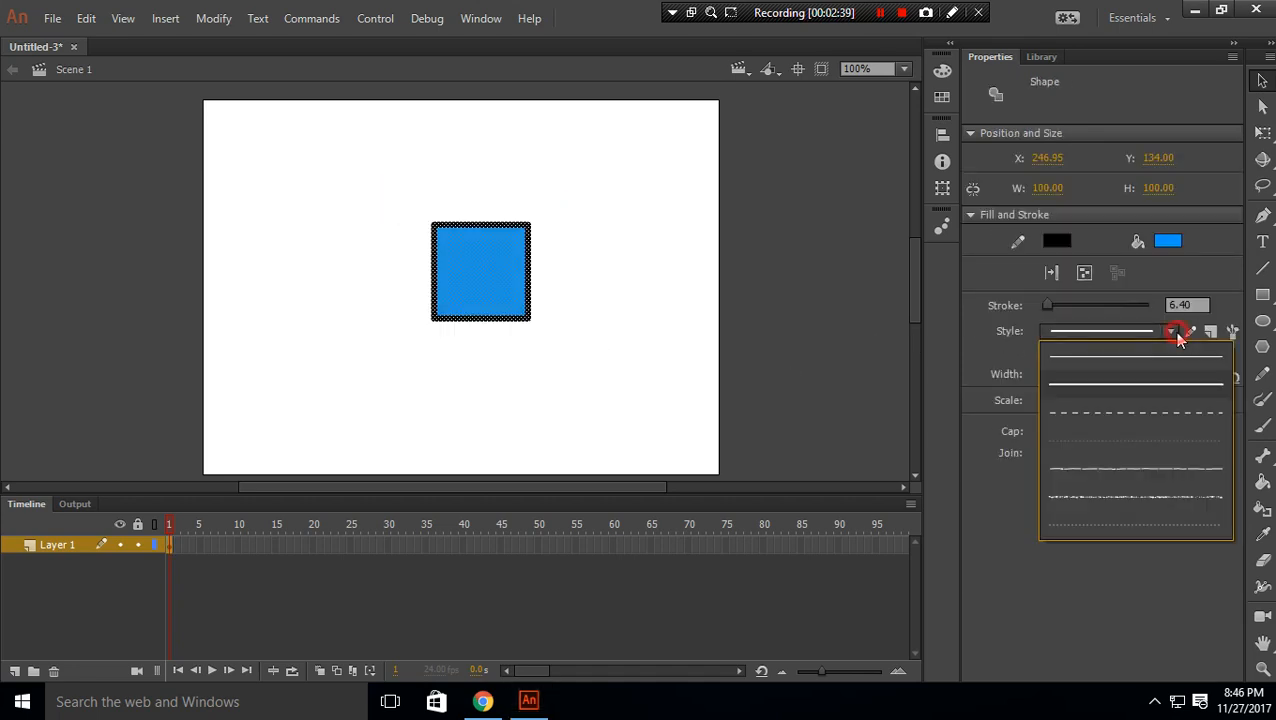
{"action": "left_click", "coordinate": [1083, 478]}
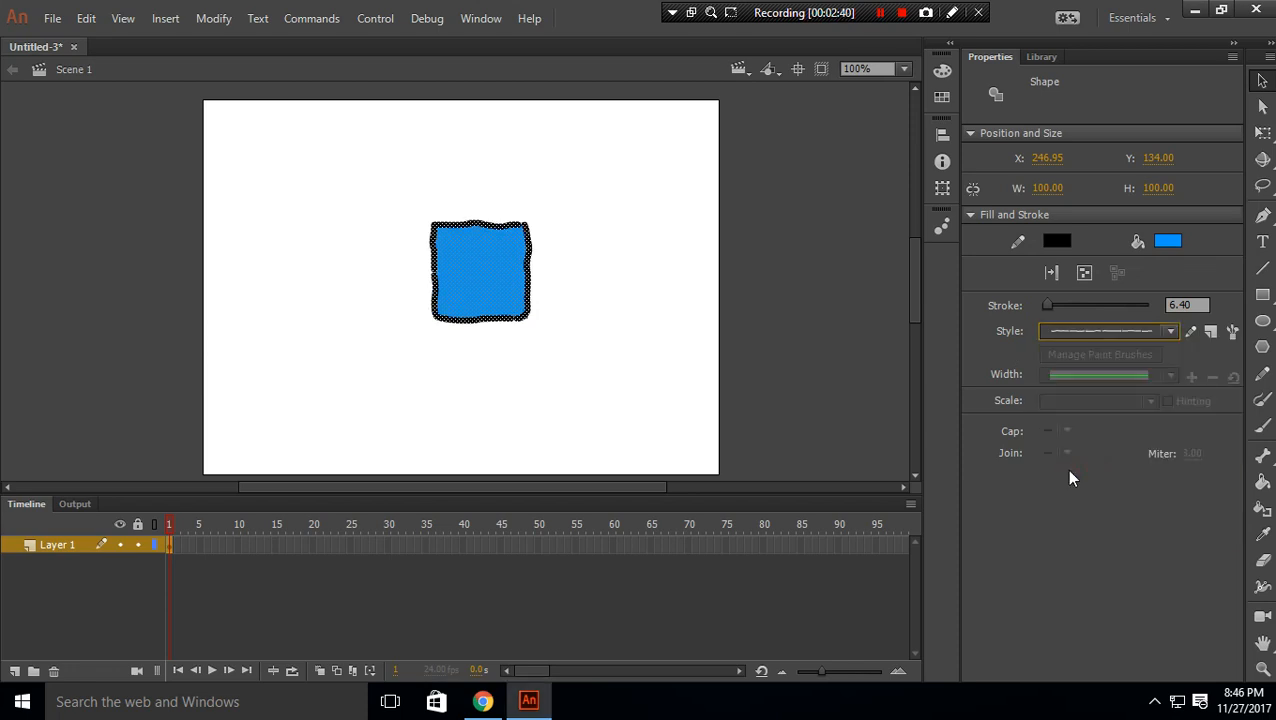
{"action": "left_click", "coordinate": [663, 326]}
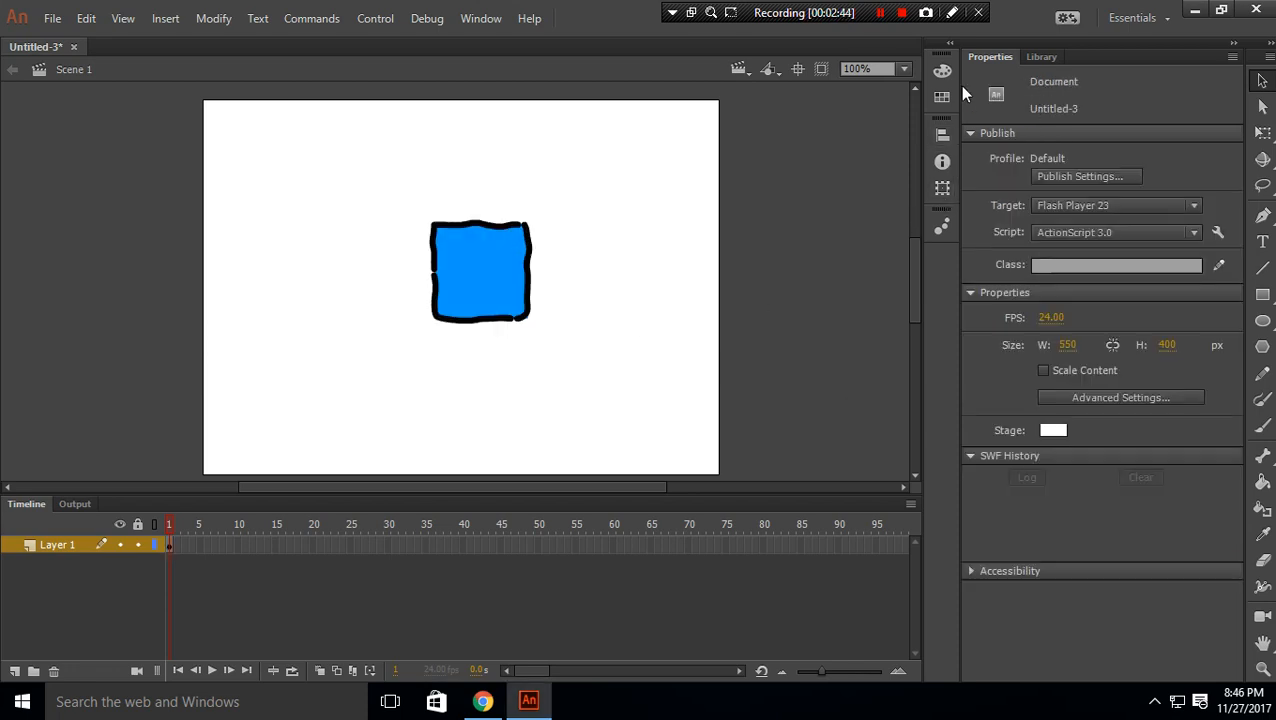
Change the blue square's outline to the thin hairline stroke style.
{"action": "left_click_drag", "start_coordinate": [318, 184], "coordinate": [604, 361]}
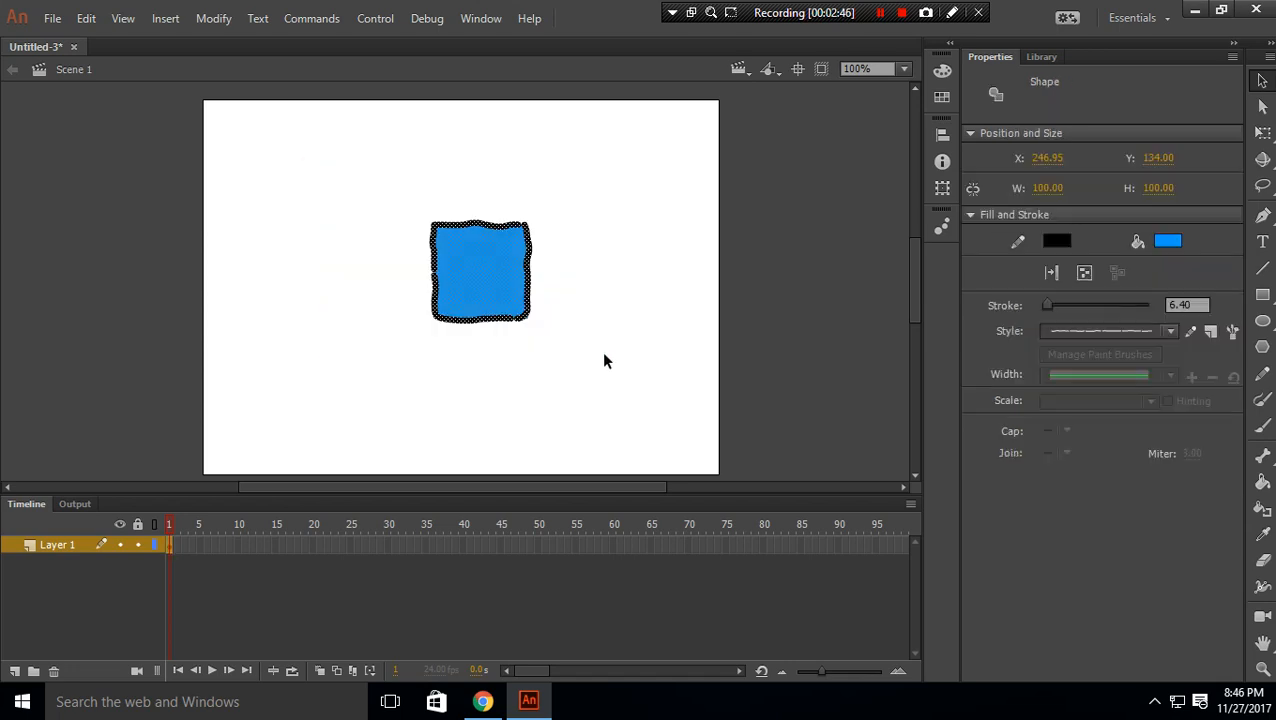
{"action": "left_click", "coordinate": [1168, 331]}
{"action": "left_click", "coordinate": [1135, 362]}
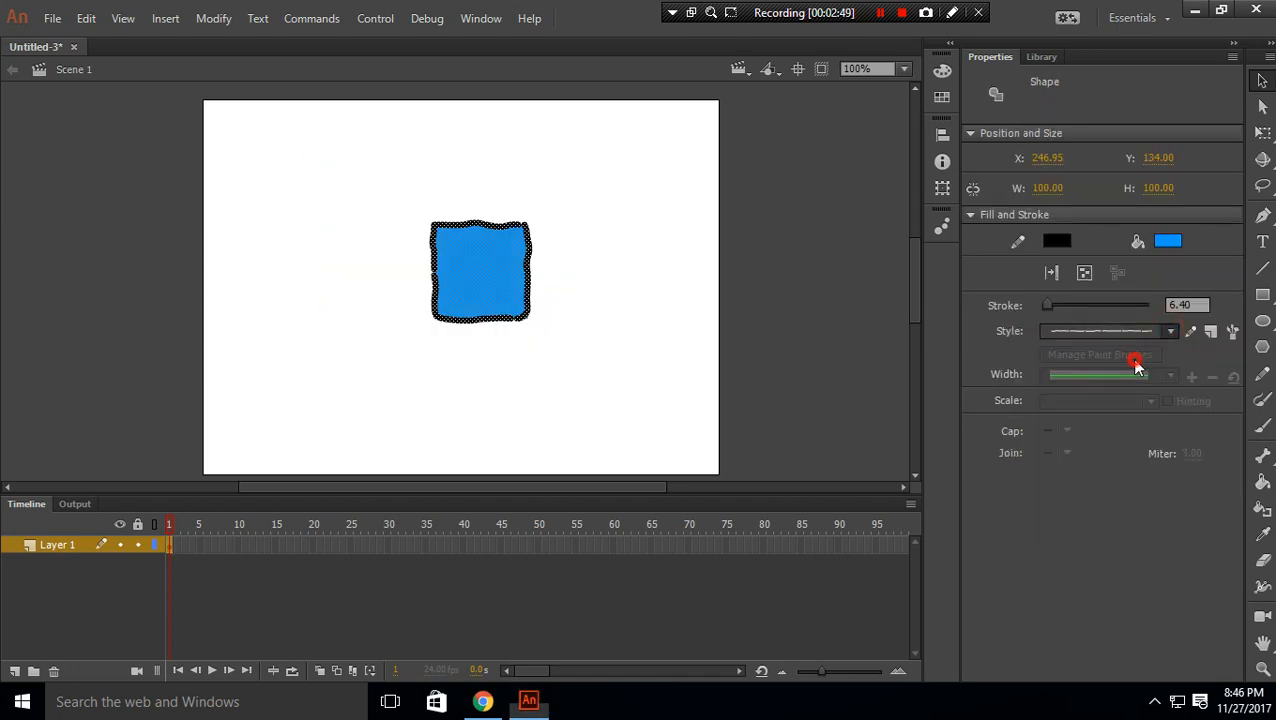
{"action": "left_click", "coordinate": [714, 330]}
{"action": "double_click", "coordinate": [464, 225]}
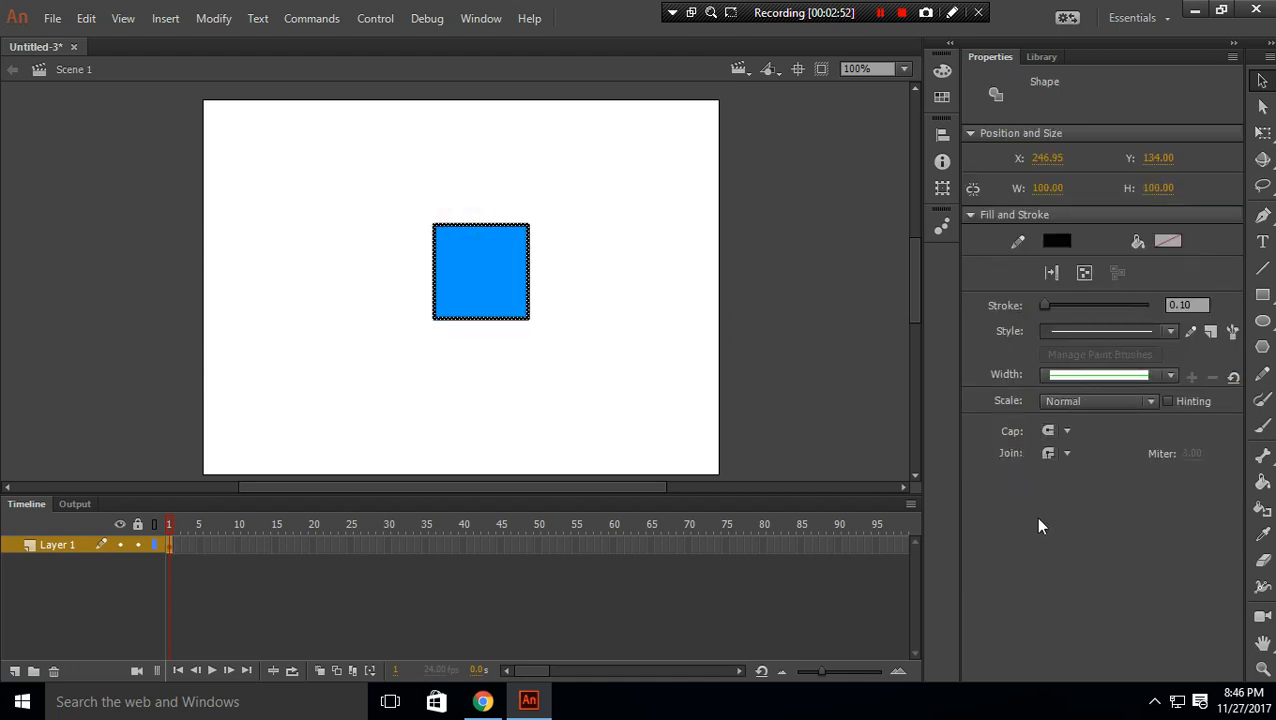
{"action": "left_click", "coordinate": [787, 396]}
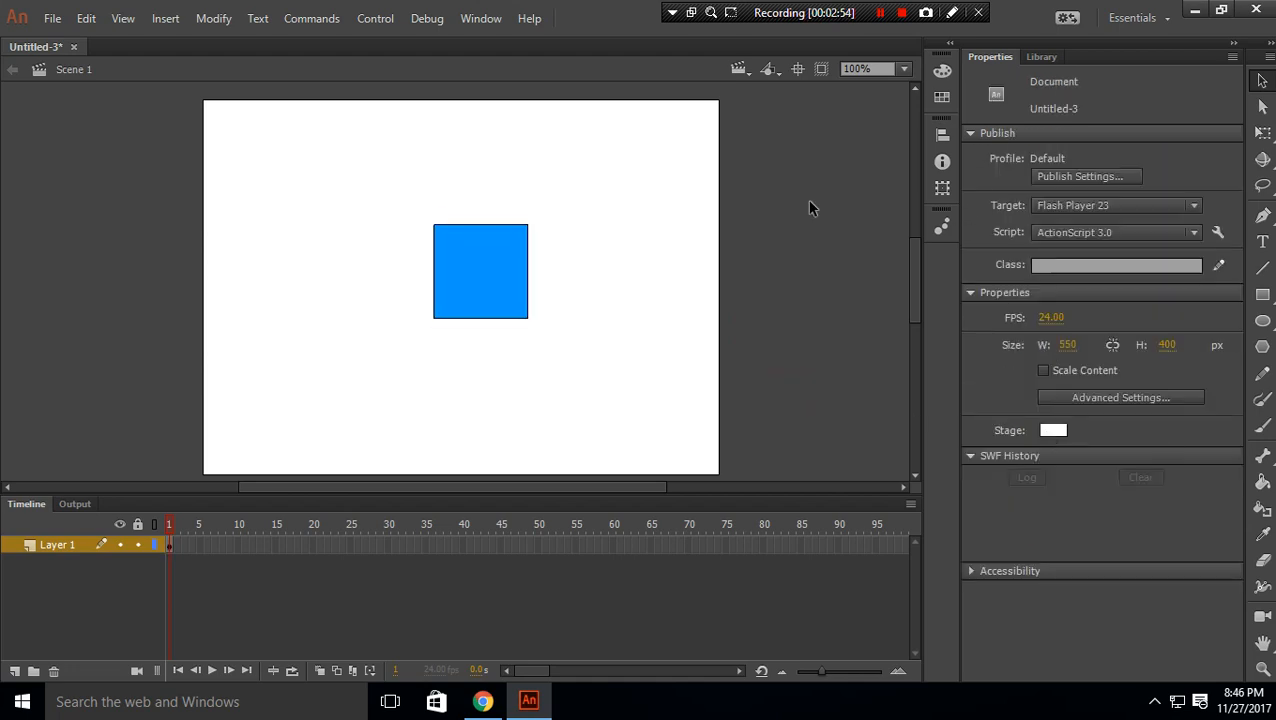
Try the Horizontal, Vertical and None stroke scale options on the blue square and return to Normal.
{"action": "left_click_drag", "start_coordinate": [397, 194], "coordinate": [596, 372]}
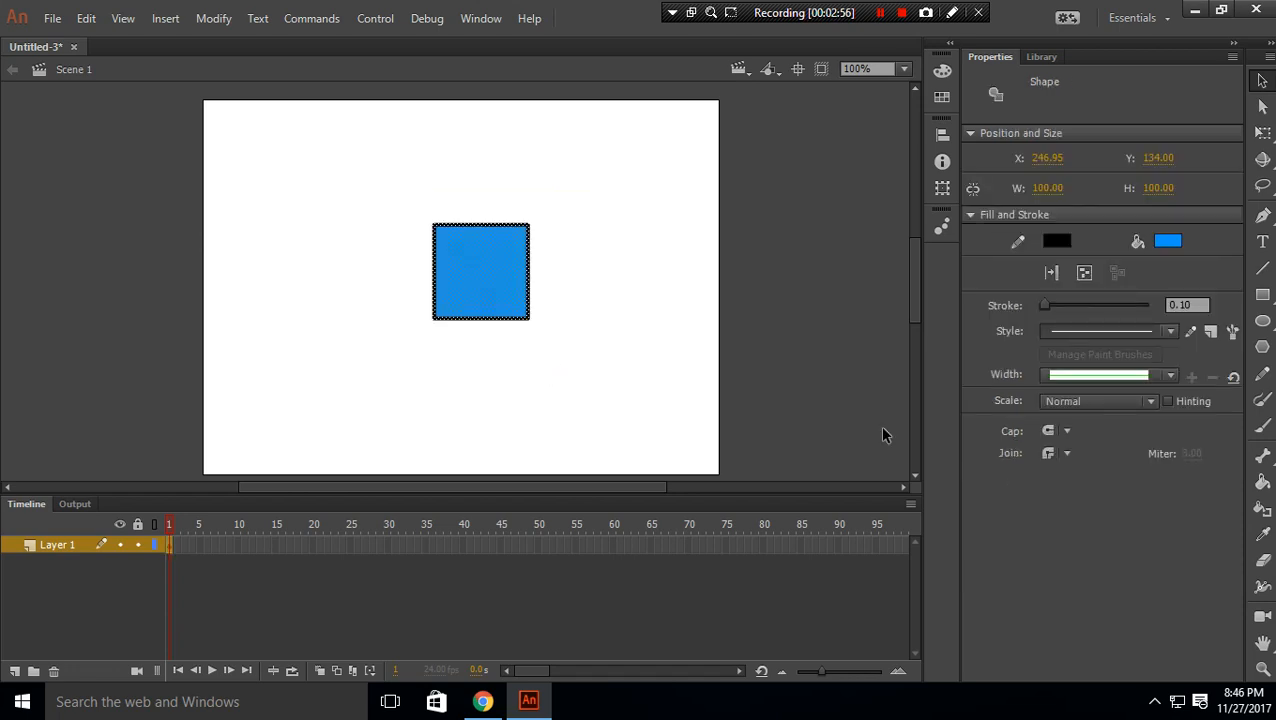
{"action": "left_click", "coordinate": [1083, 403]}
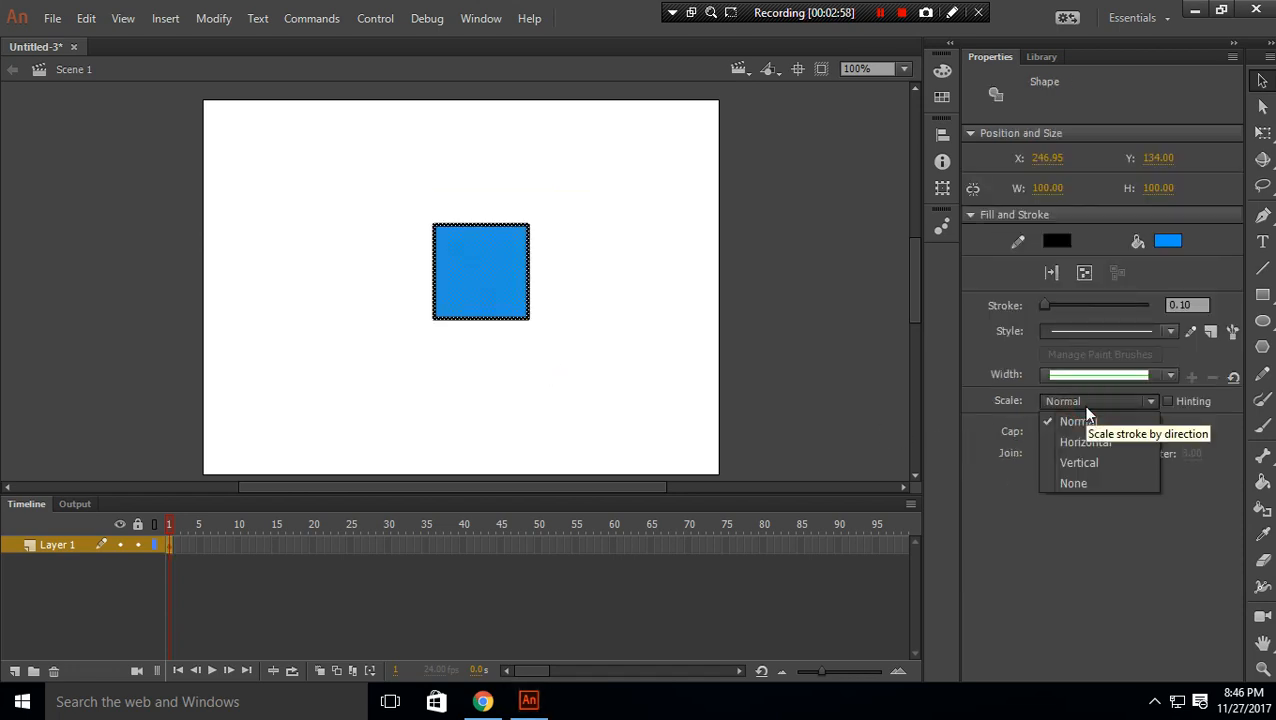
{"action": "left_click", "coordinate": [992, 502]}
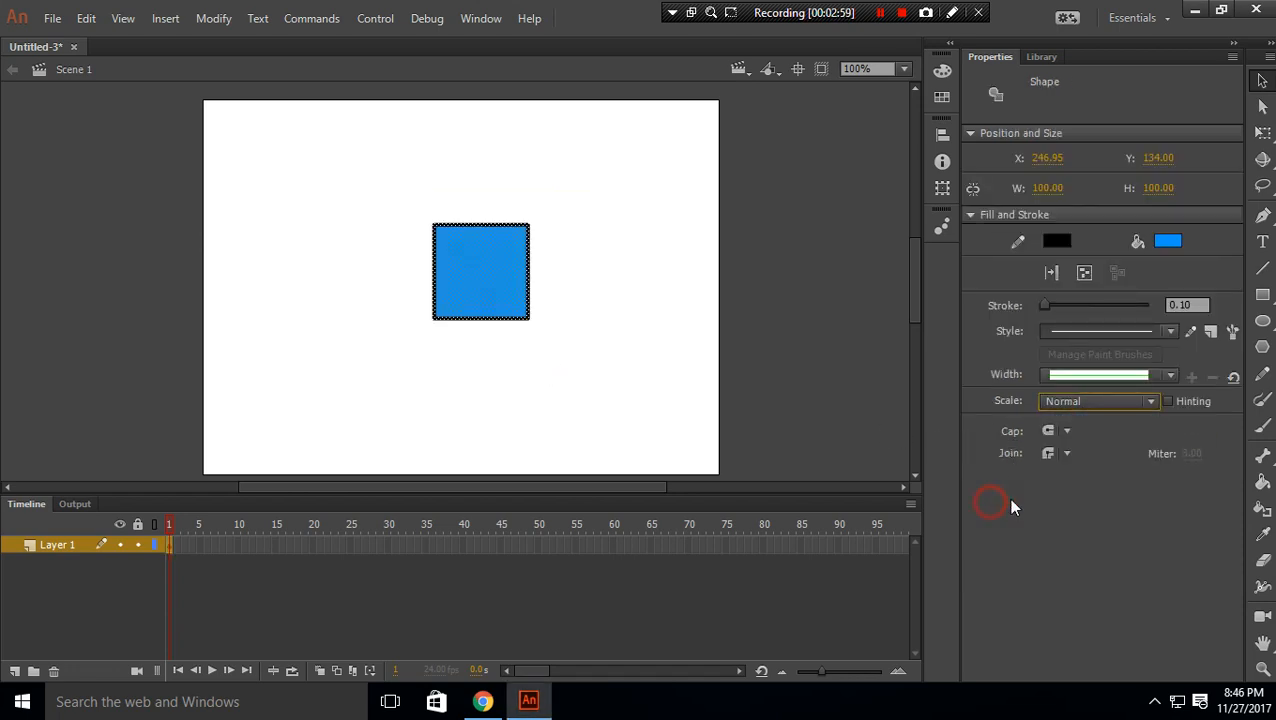
{"action": "left_click", "coordinate": [1137, 409]}
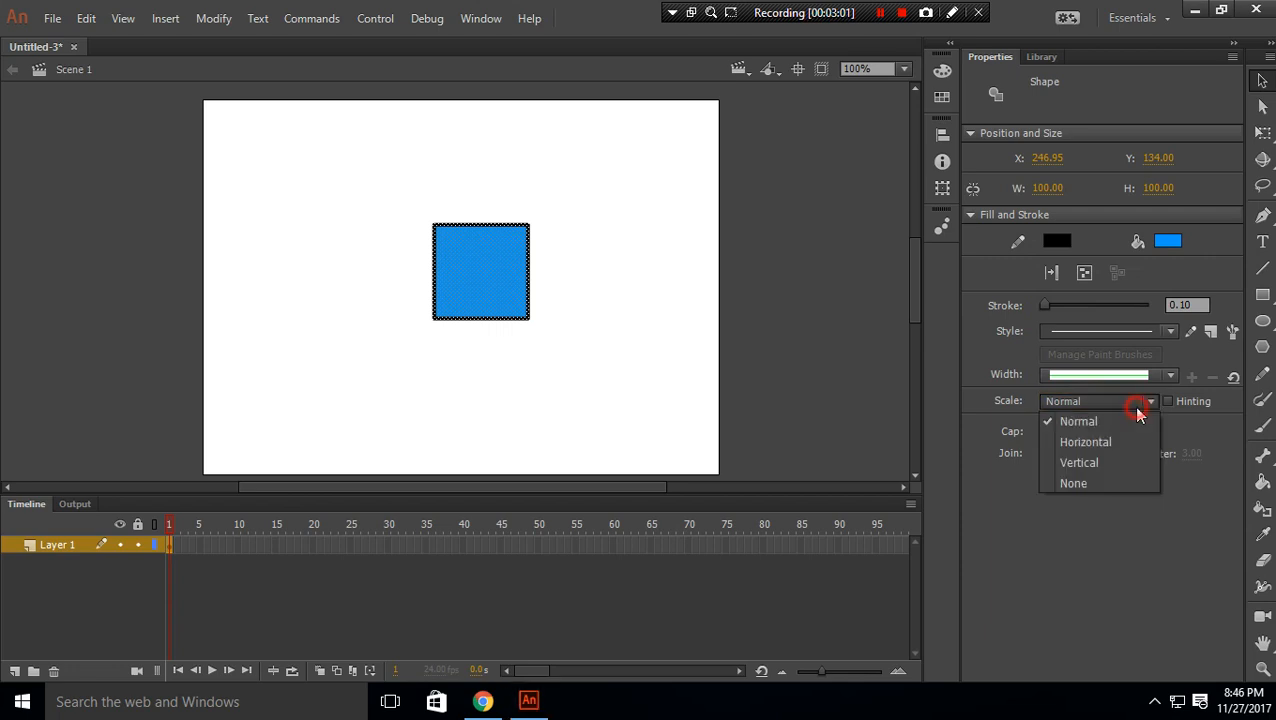
{"action": "left_click", "coordinate": [1122, 442]}
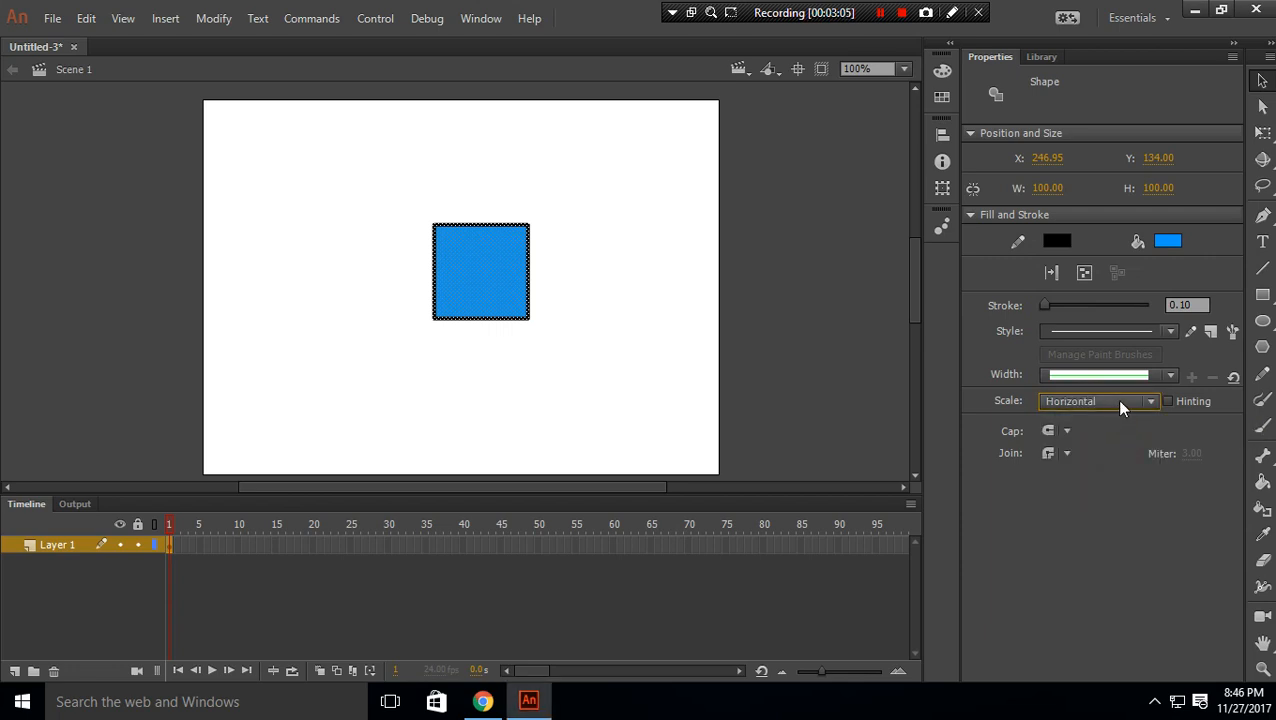
{"action": "left_click", "coordinate": [1117, 400]}
{"action": "left_click", "coordinate": [1116, 464]}
{"action": "left_click", "coordinate": [1112, 401]}
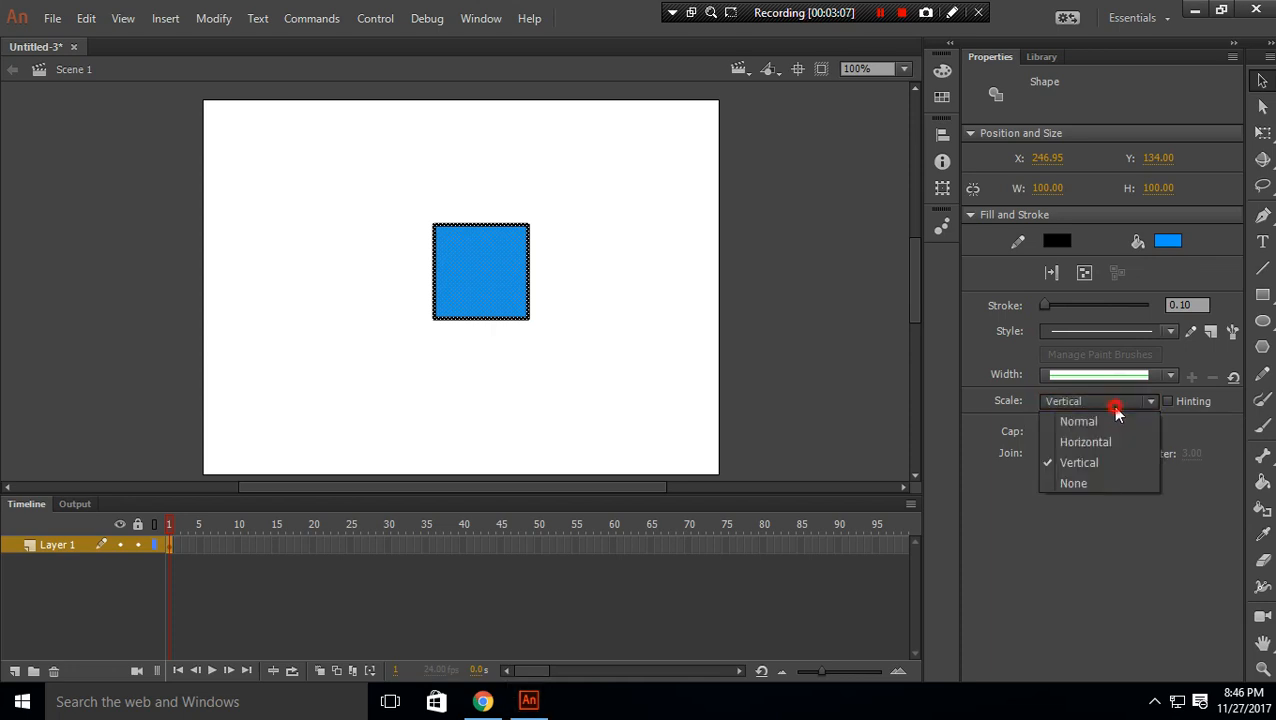
{"action": "left_click", "coordinate": [1104, 480]}
{"action": "left_click", "coordinate": [1122, 523]}
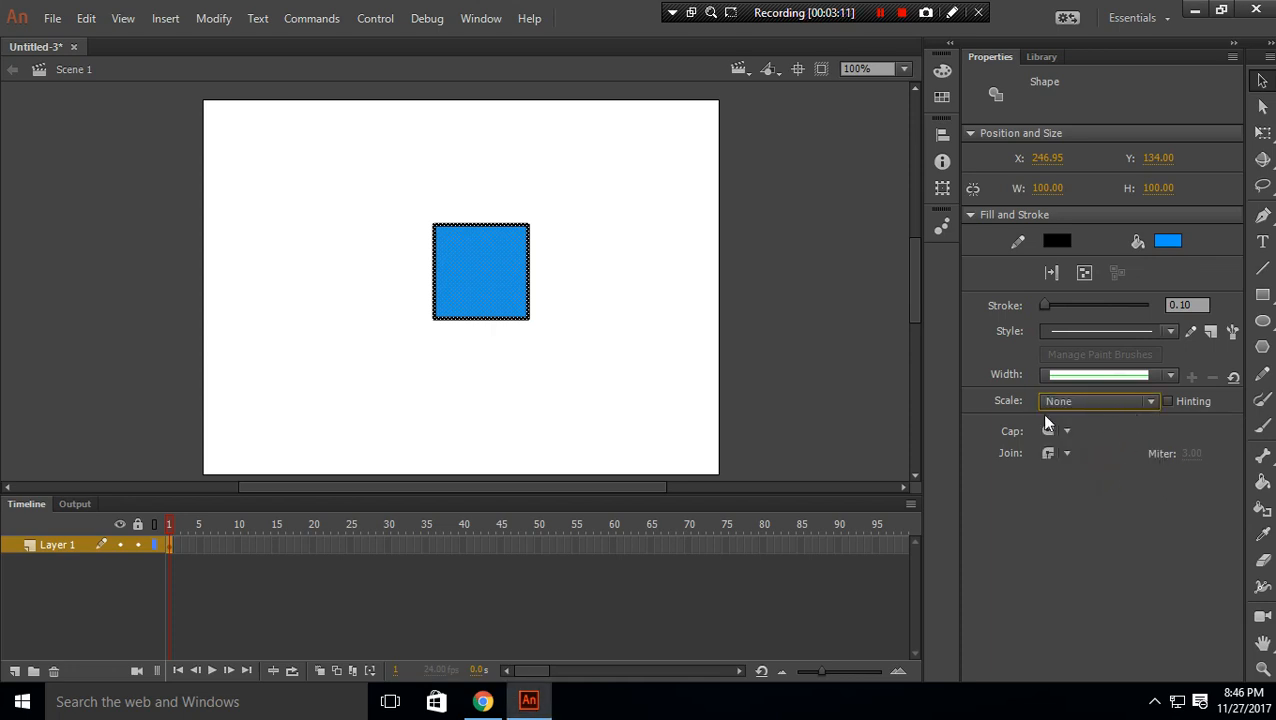
{"action": "left_click", "coordinate": [1073, 400]}
{"action": "left_click", "coordinate": [1082, 424]}
Move the whole blue square off the stage, onto the pasteboard beside the stage's upper-left edge.
{"action": "left_click_drag", "start_coordinate": [406, 206], "coordinate": [561, 347]}
{"action": "left_click_drag", "start_coordinate": [495, 258], "coordinate": [146, 165]}
{"action": "left_click", "coordinate": [582, 240]}
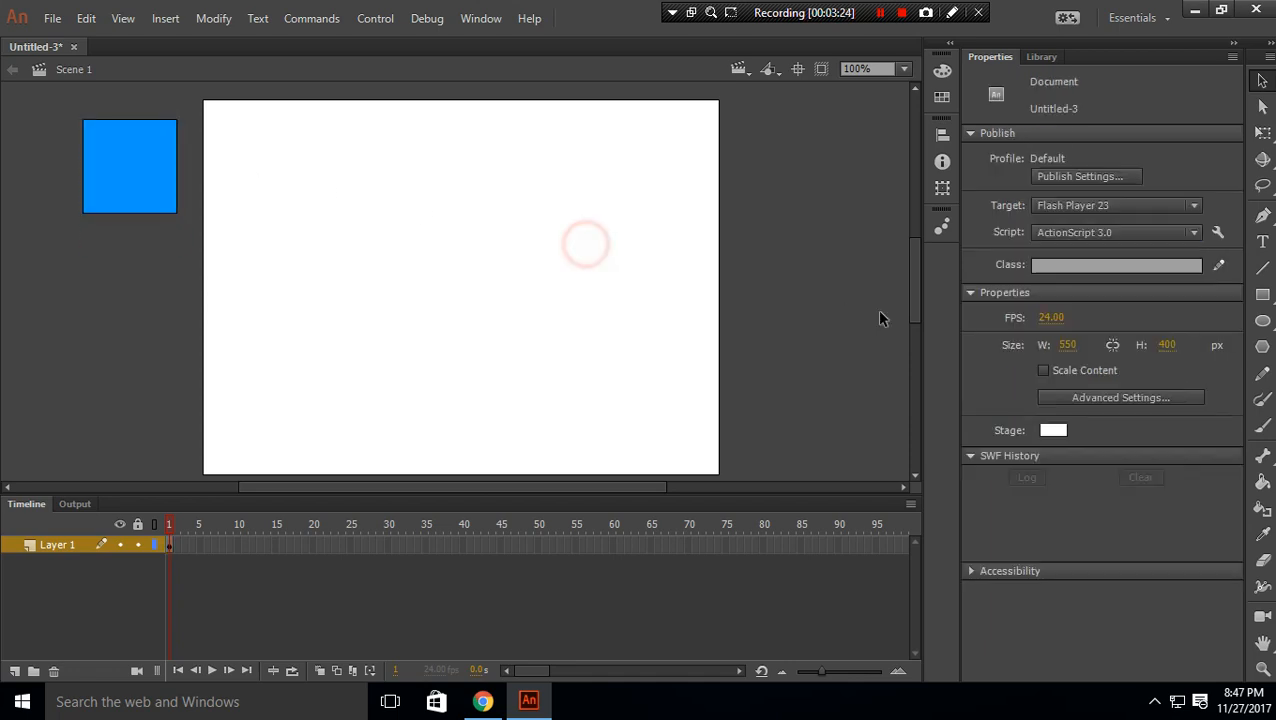
{"action": "right_click", "coordinate": [472, 320]}
{"action": "left_click", "coordinate": [436, 305]}
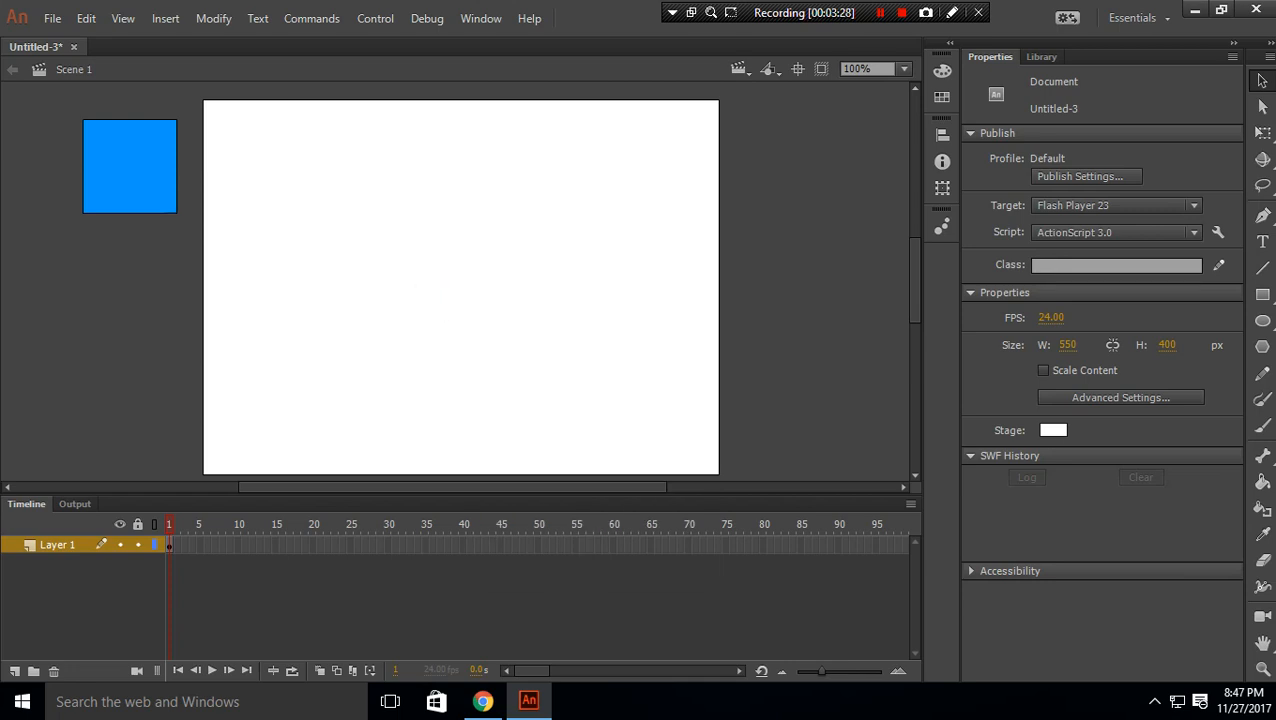
Draw a blue rectangle about 175 by 93 px near the stage's centre, at about X 211, Y 128.
{"action": "left_click", "coordinate": [1262, 296]}
{"action": "left_click_drag", "start_coordinate": [400, 219], "coordinate": [564, 306]}
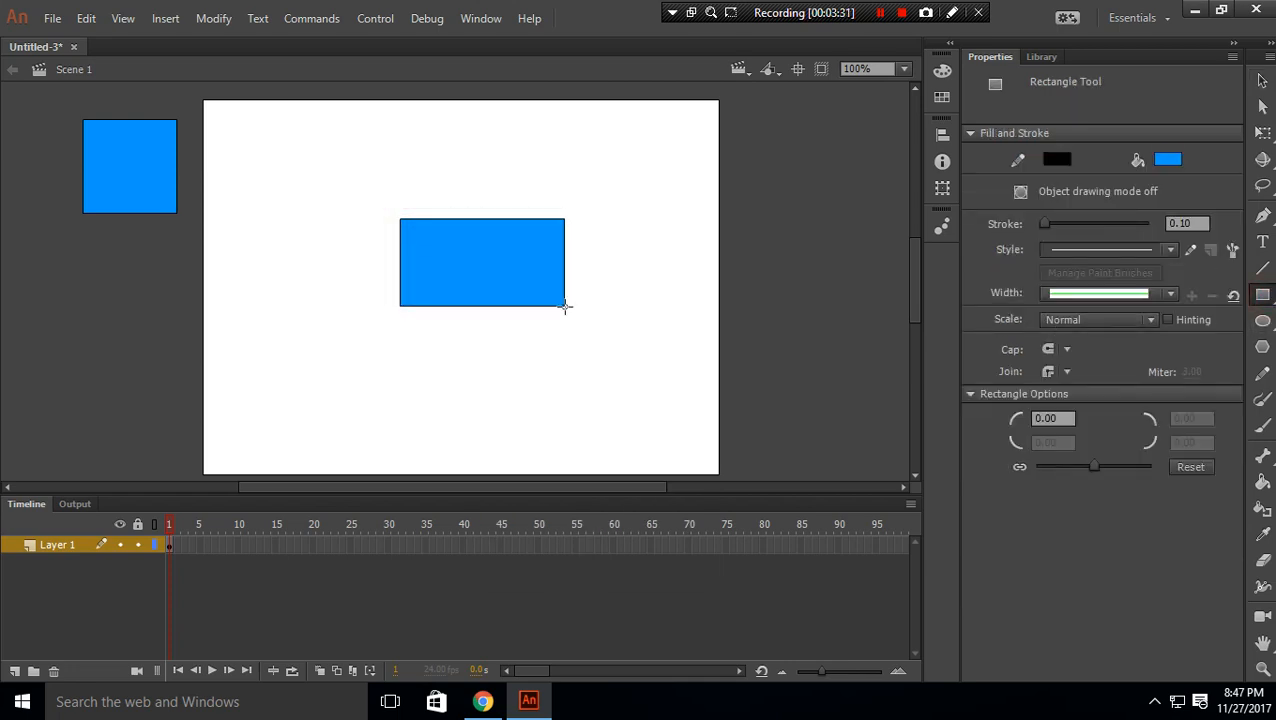
{"action": "left_click", "coordinate": [1262, 80]}
Change the new rectangle's fill to a brownish red.
{"action": "left_click", "coordinate": [541, 272]}
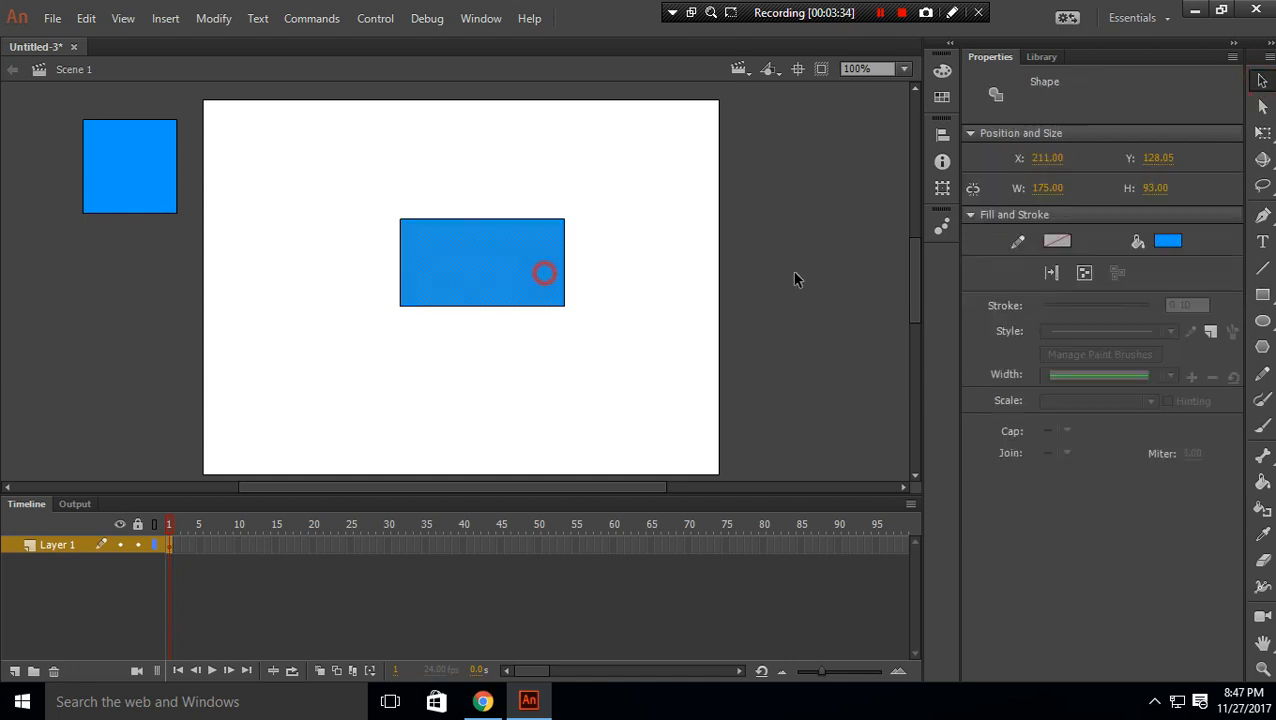
{"action": "left_click", "coordinate": [1166, 241]}
{"action": "left_click", "coordinate": [926, 396]}
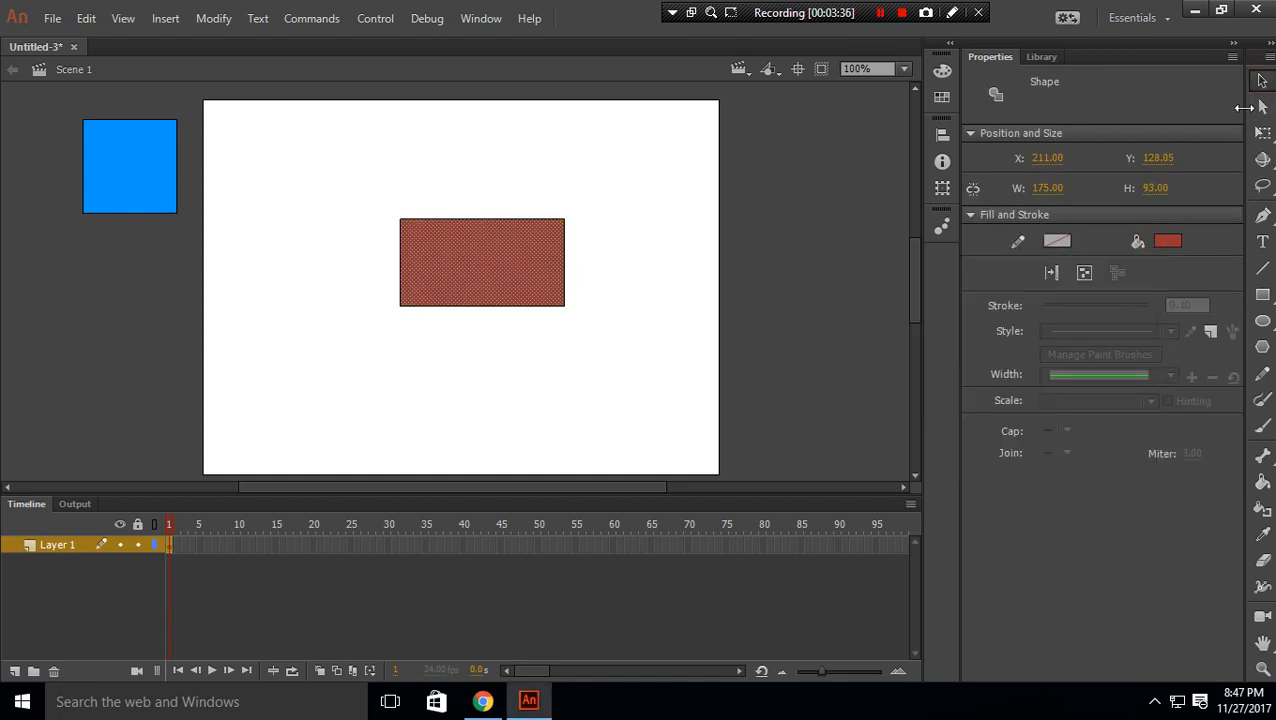
{"action": "left_click", "coordinate": [615, 140]}
Convert the whole brownish-red rectangle, outline included, to a Movie Clip symbol.
{"action": "left_click_drag", "start_coordinate": [344, 197], "coordinate": [601, 344]}
{"action": "right_click", "coordinate": [541, 258]}
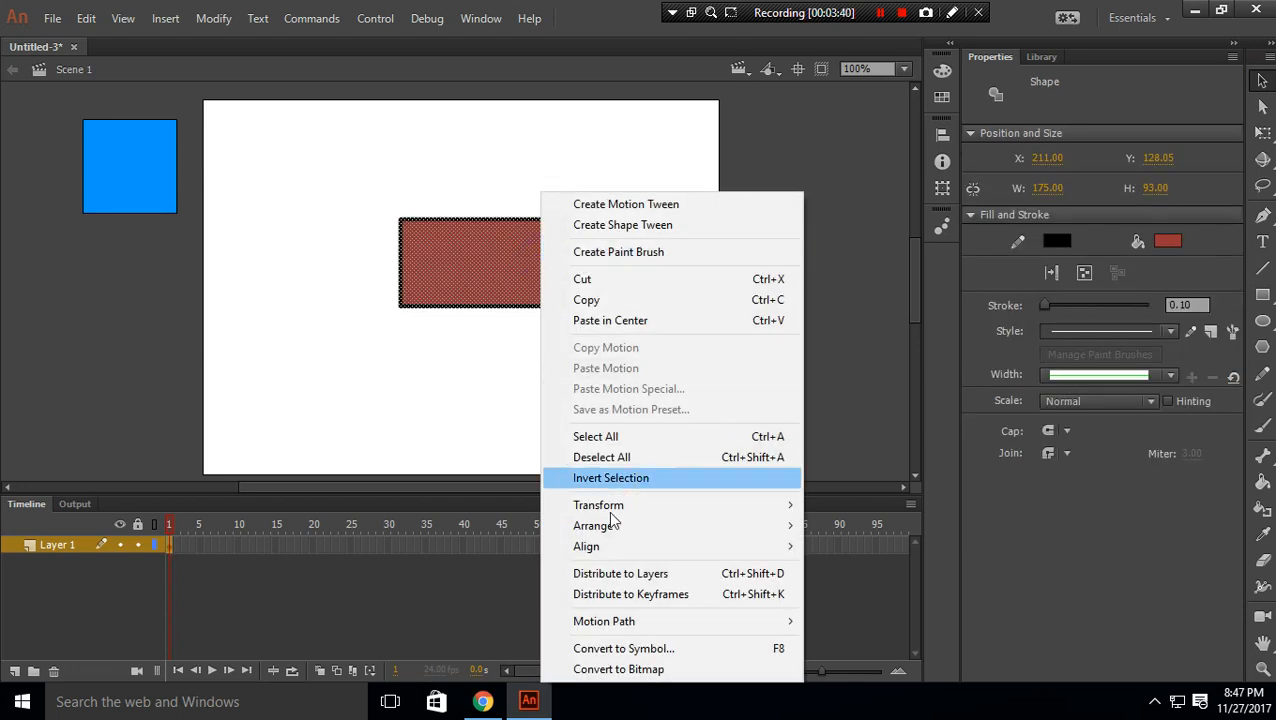
{"action": "left_click", "coordinate": [612, 650]}
{"action": "left_click", "coordinate": [758, 84]}
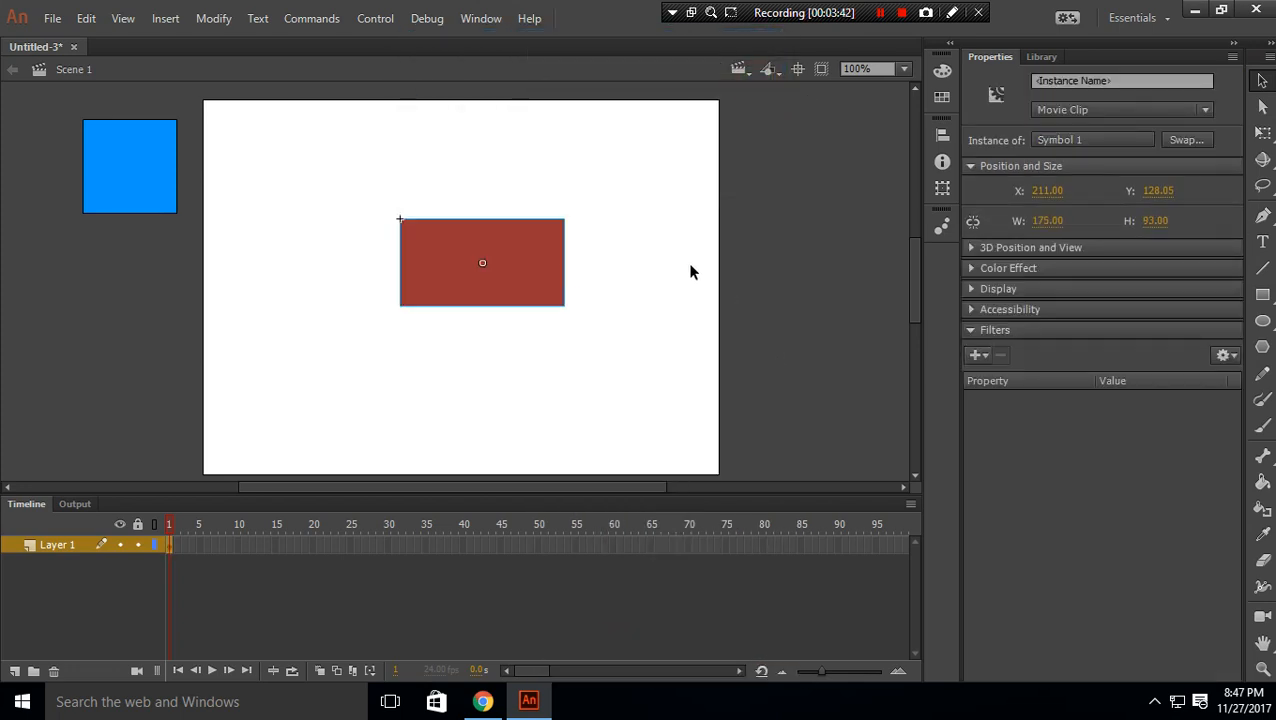
Move the rectangle's symbol instance around the stage and leave it at about X 267, Y 122.
{"action": "left_click_drag", "start_coordinate": [484, 300], "coordinate": [535, 297]}
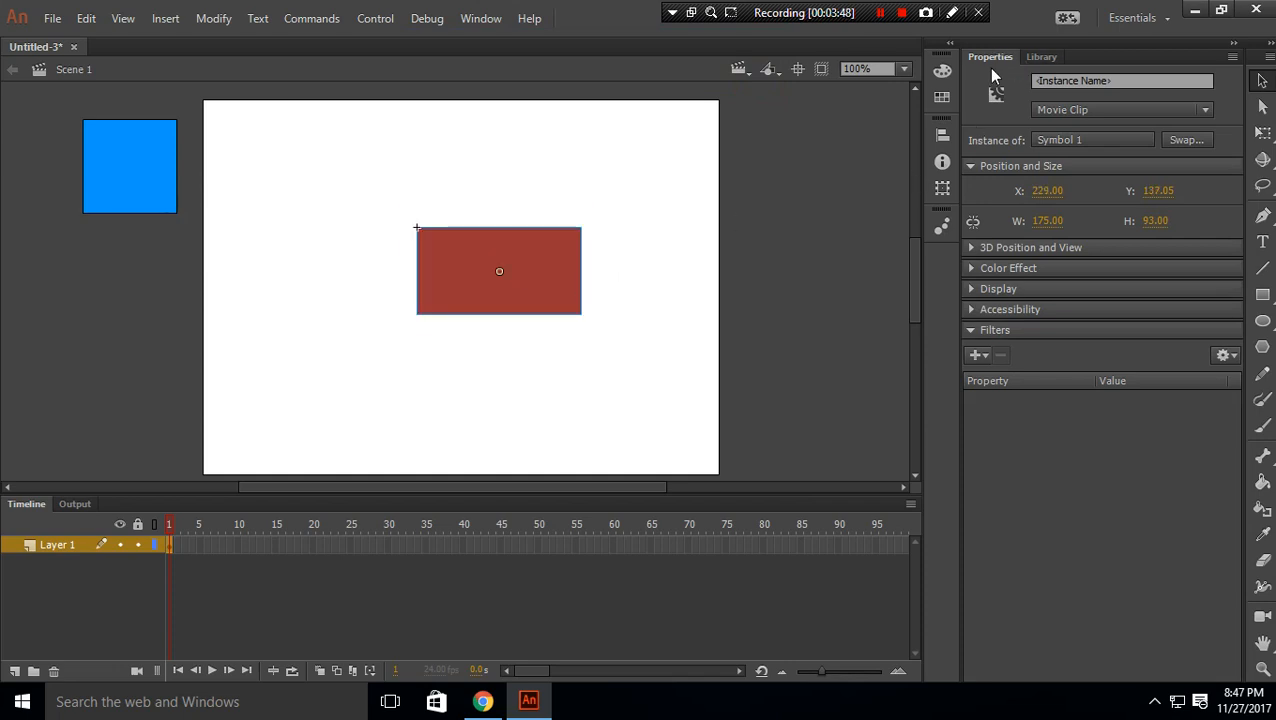
{"action": "left_click", "coordinate": [1068, 84]}
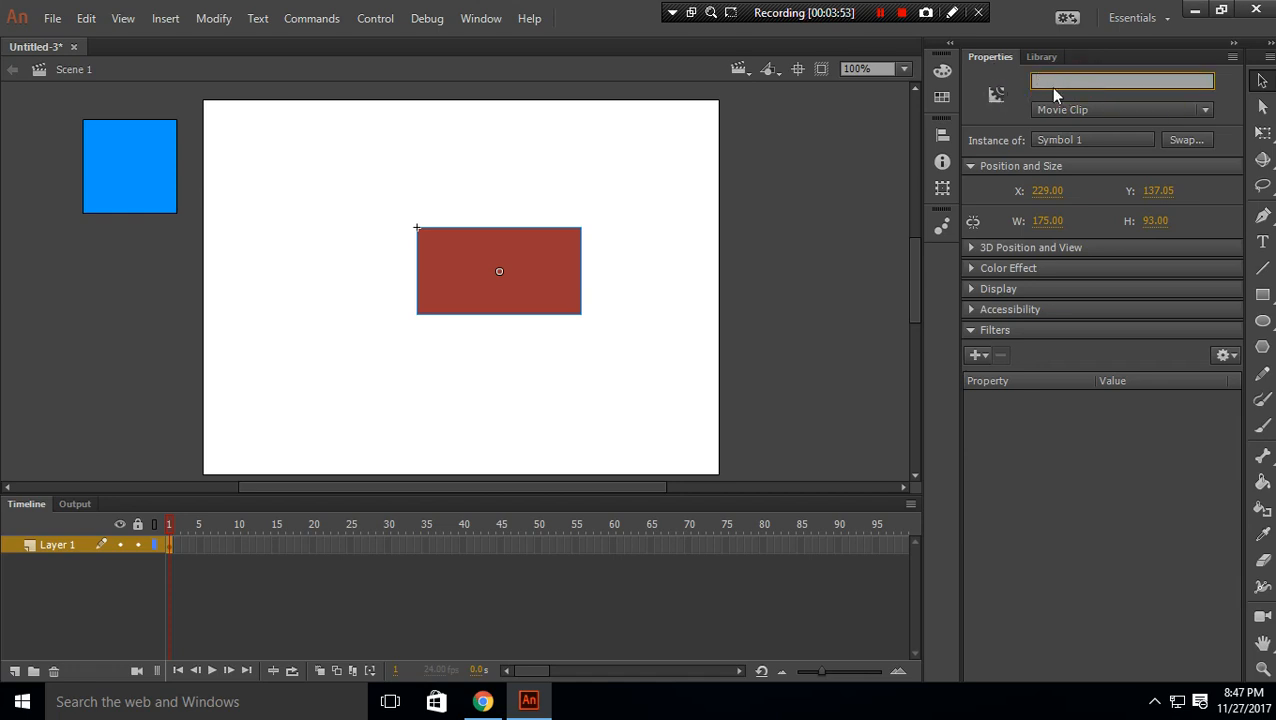
{"action": "left_click", "coordinate": [1018, 124]}
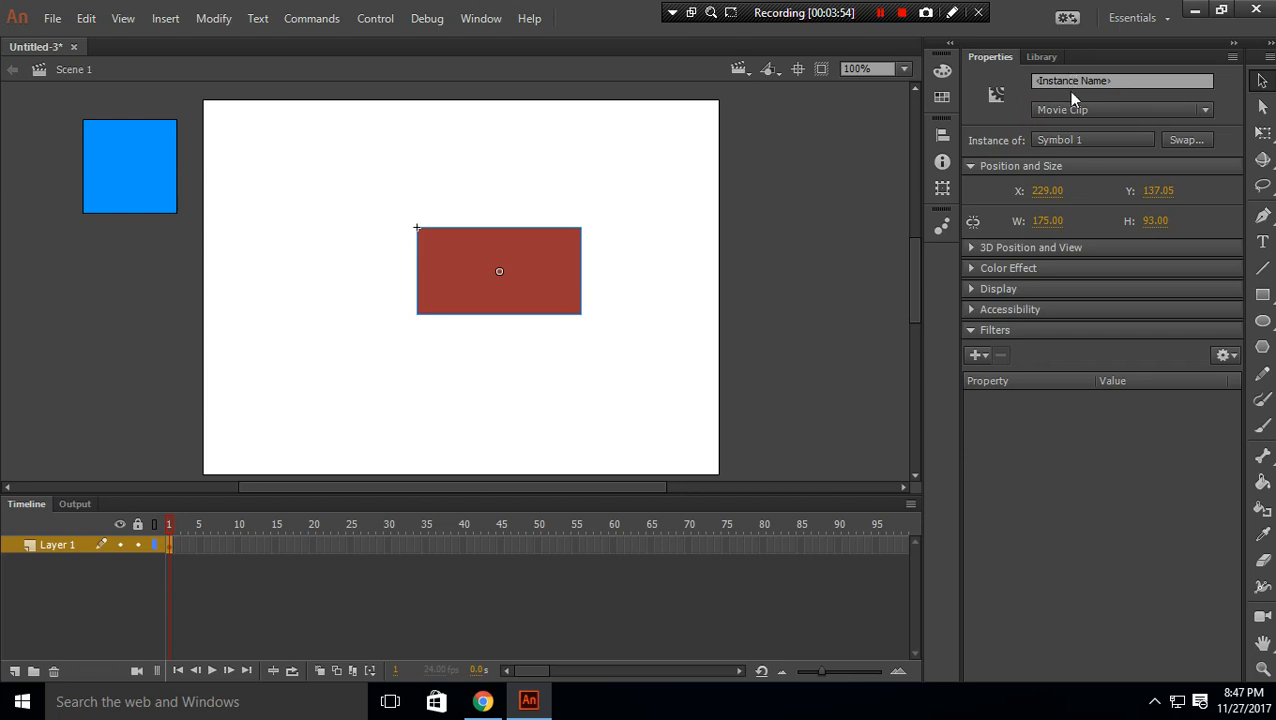
{"action": "left_click_drag", "start_coordinate": [504, 256], "coordinate": [476, 256]}
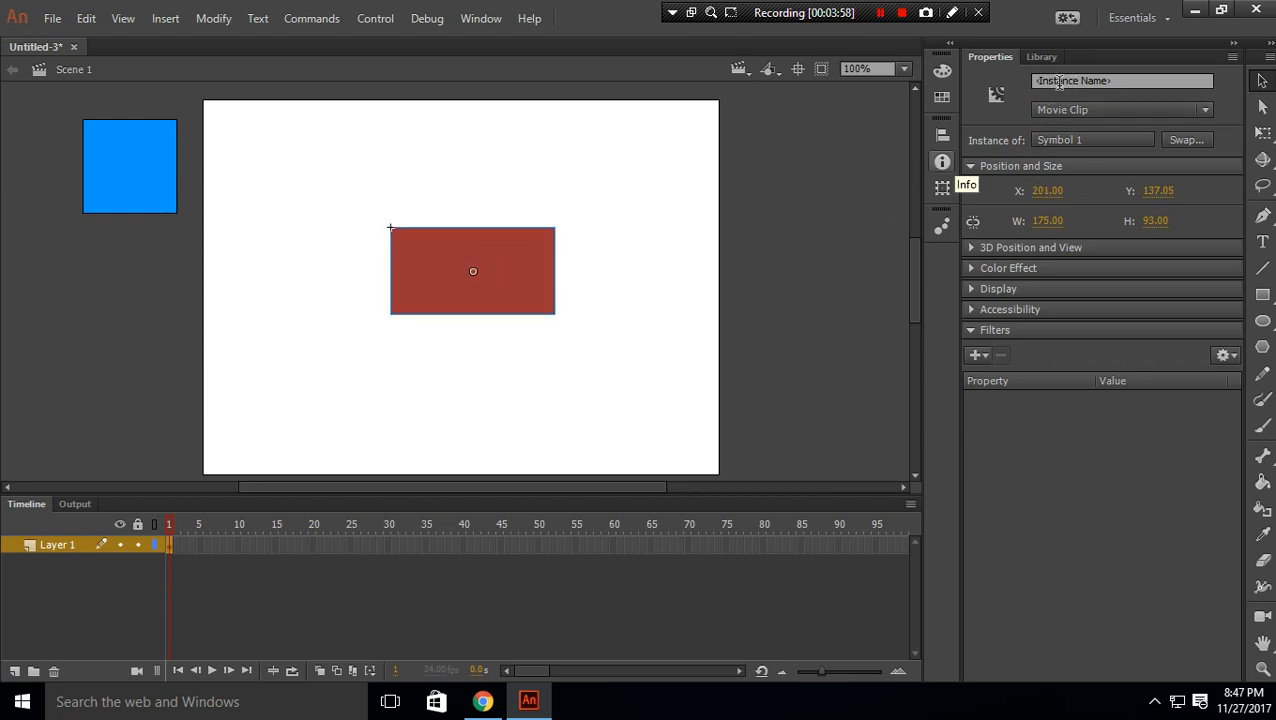
{"action": "left_click_drag", "start_coordinate": [462, 258], "coordinate": [524, 243]}
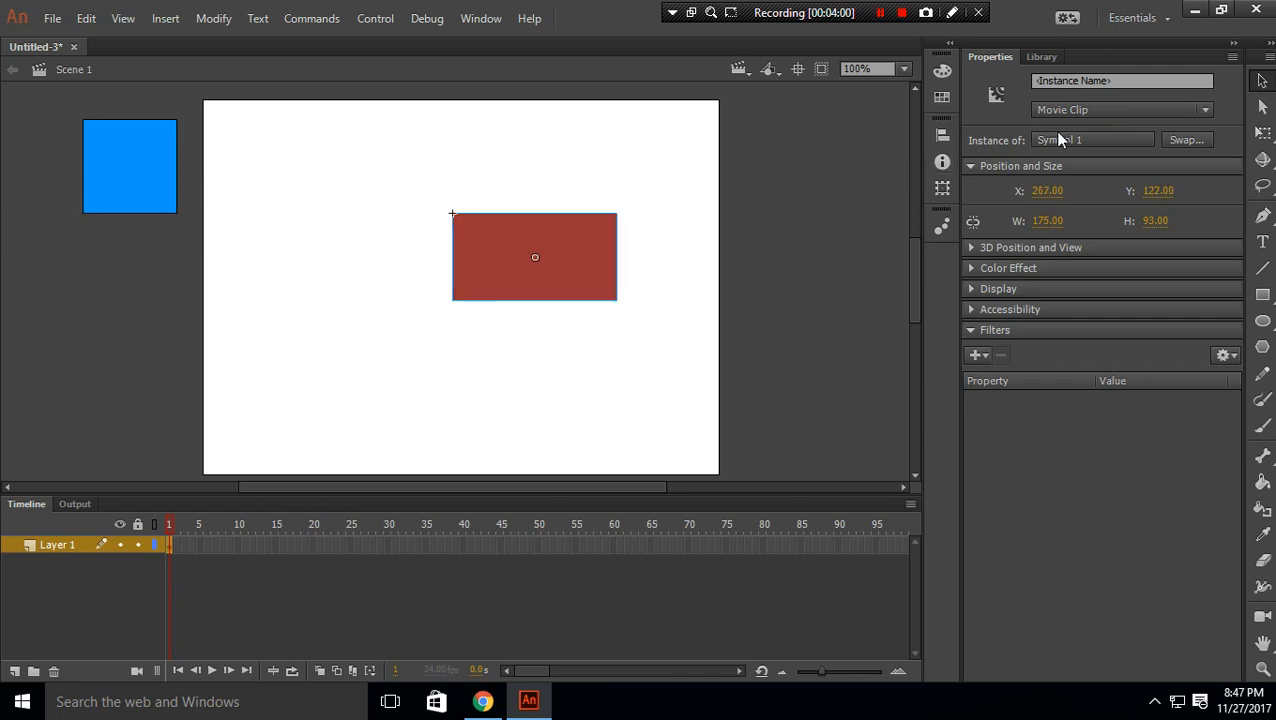
Examine the symbol type options and the symbol properties of the brownish-red rectangle instance, leaving both as they are.
{"action": "left_click", "coordinate": [1071, 110]}
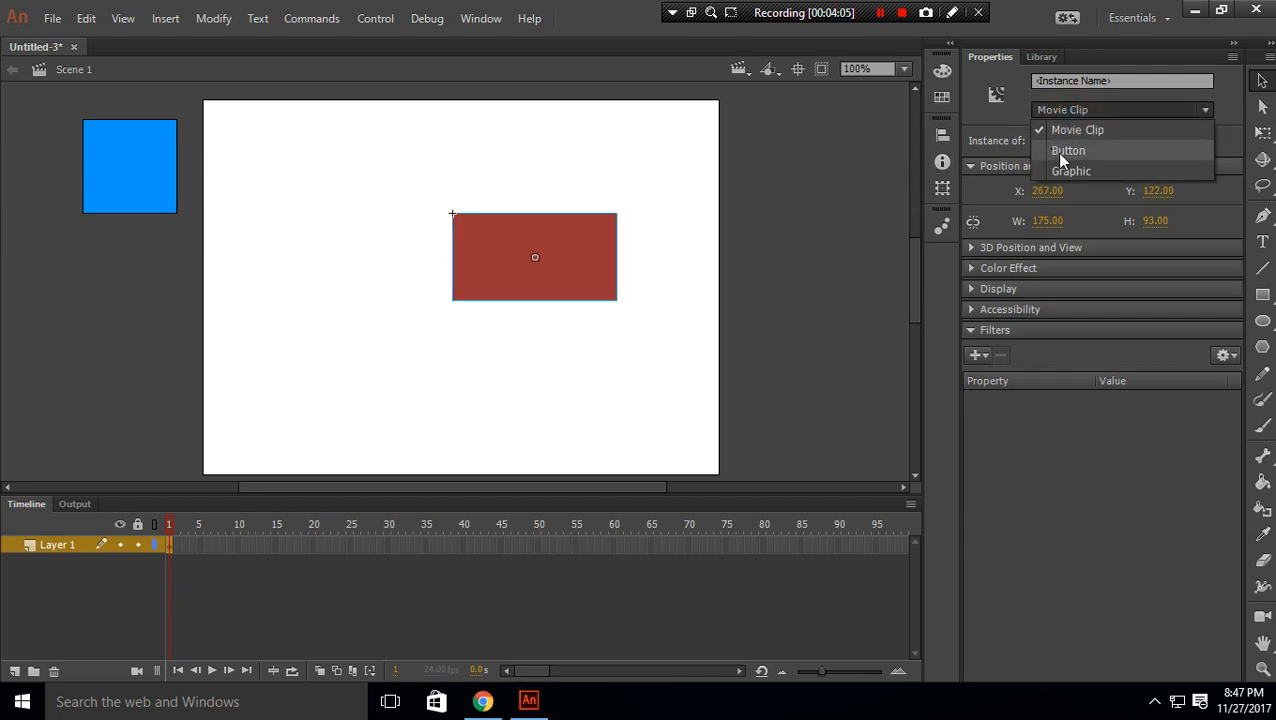
{"action": "left_click", "coordinate": [990, 117]}
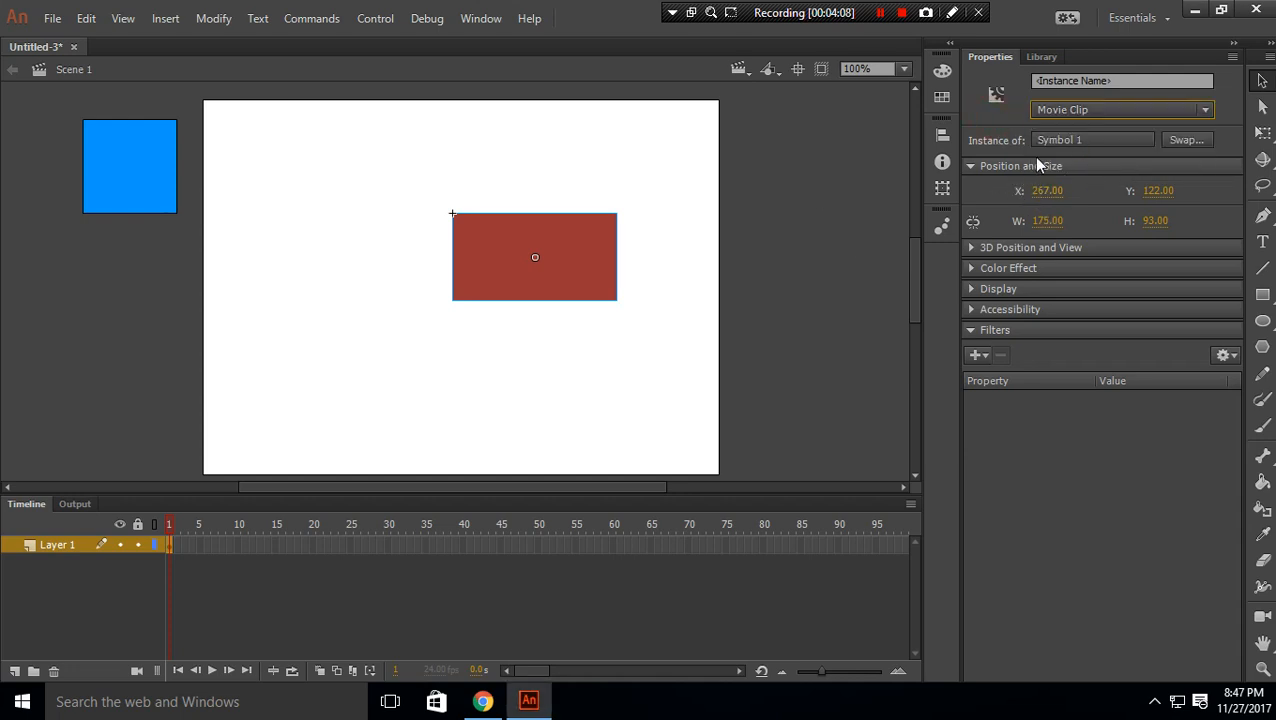
{"action": "left_click", "coordinate": [1080, 142]}
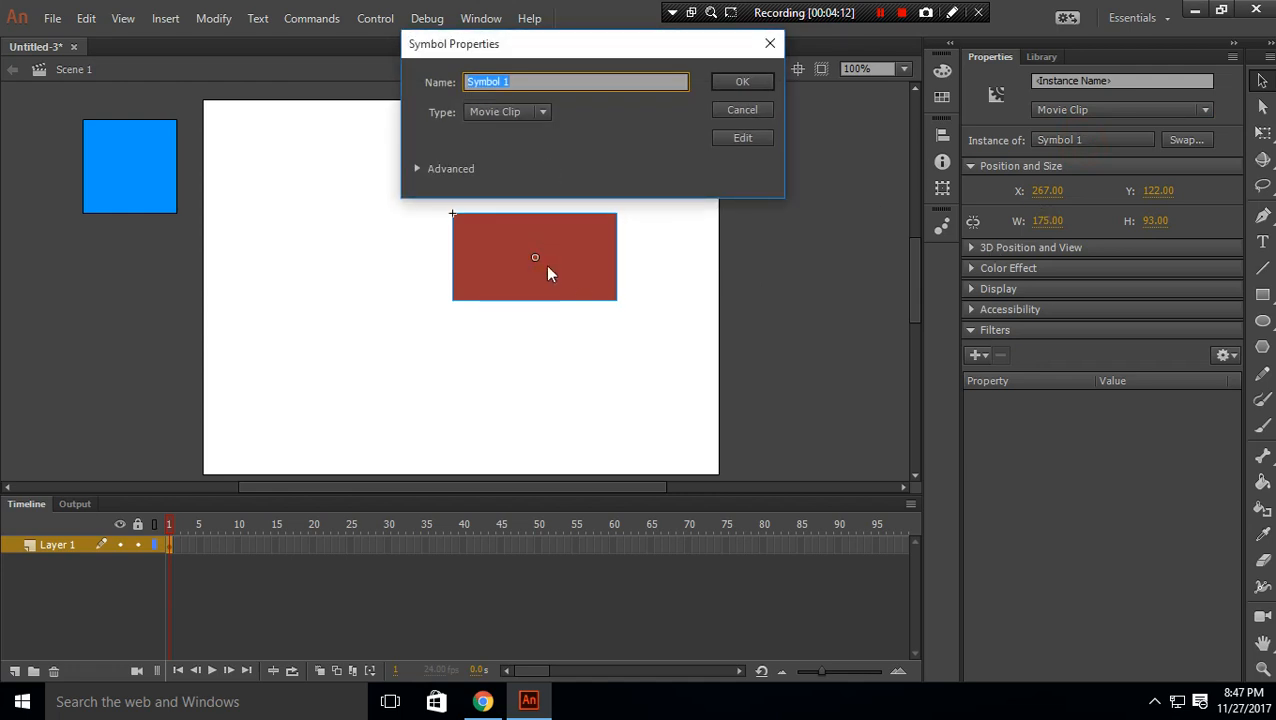
{"action": "left_click", "coordinate": [766, 46]}
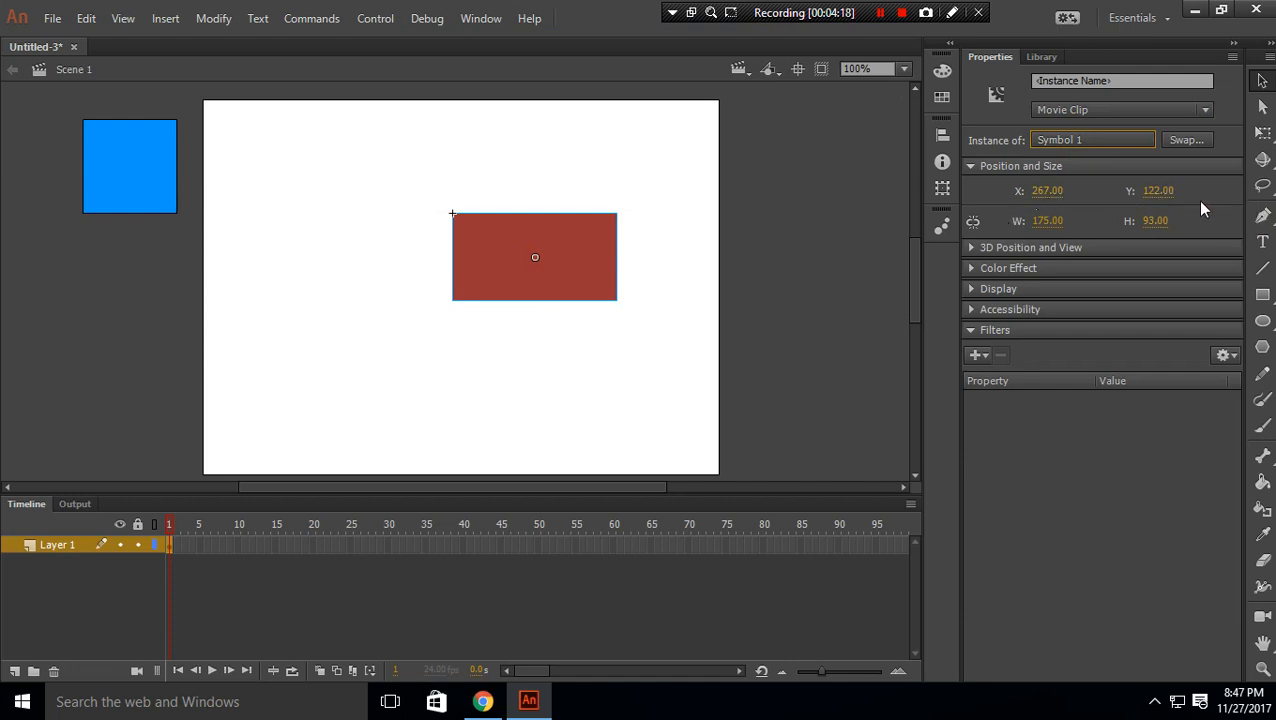
Reposition the rectangle instance on the stage, leaving it at about X 236, Y 156.
{"action": "left_click_drag", "start_coordinate": [571, 260], "coordinate": [495, 269]}
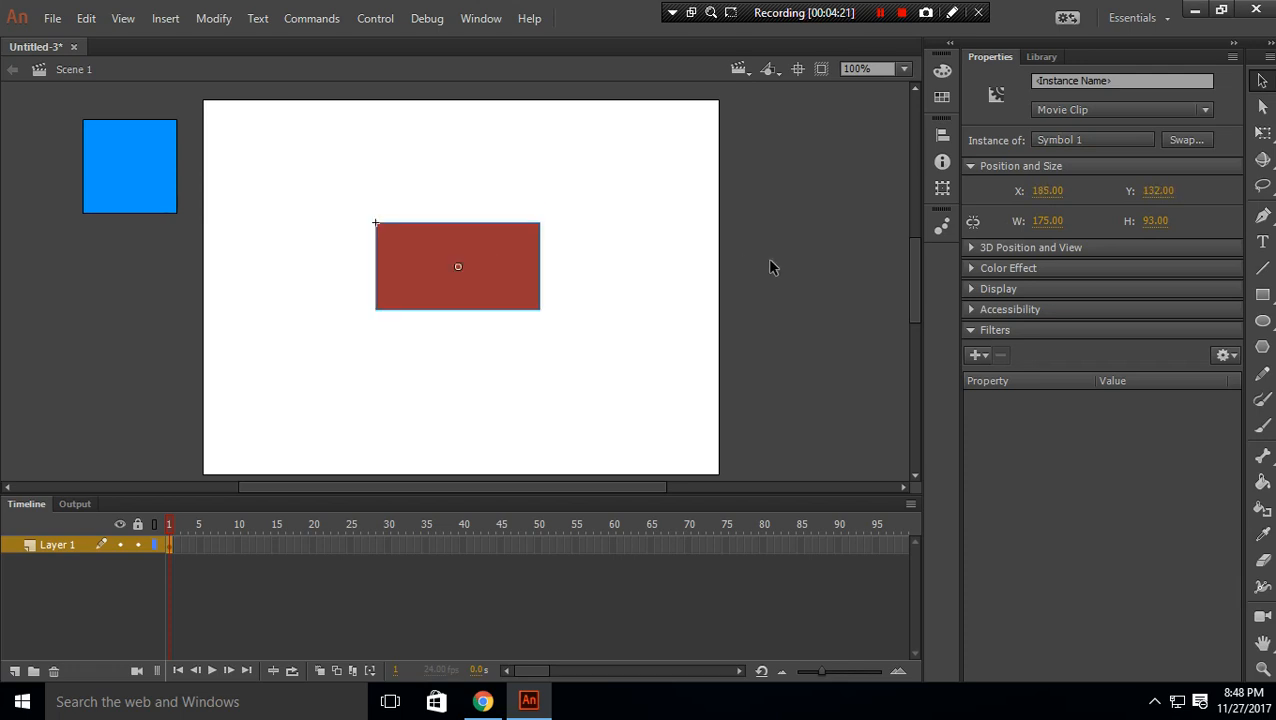
{"action": "left_click", "coordinate": [634, 245]}
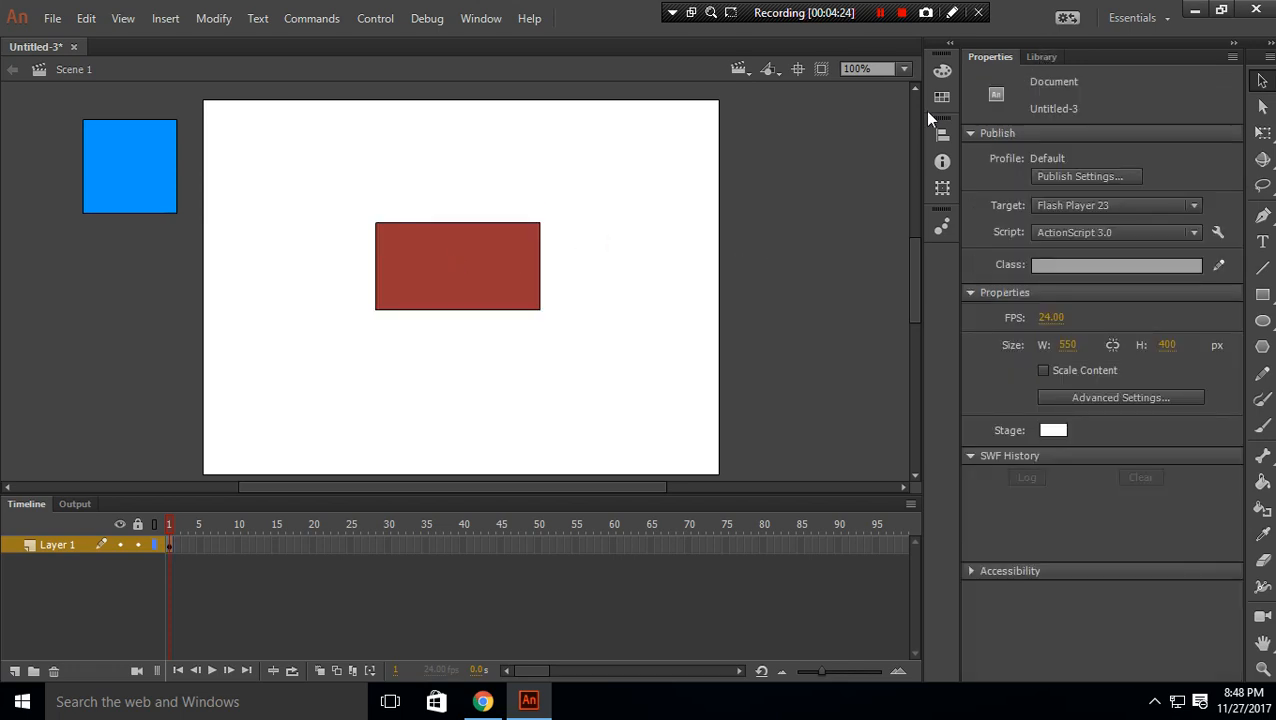
{"action": "left_click", "coordinate": [387, 292]}
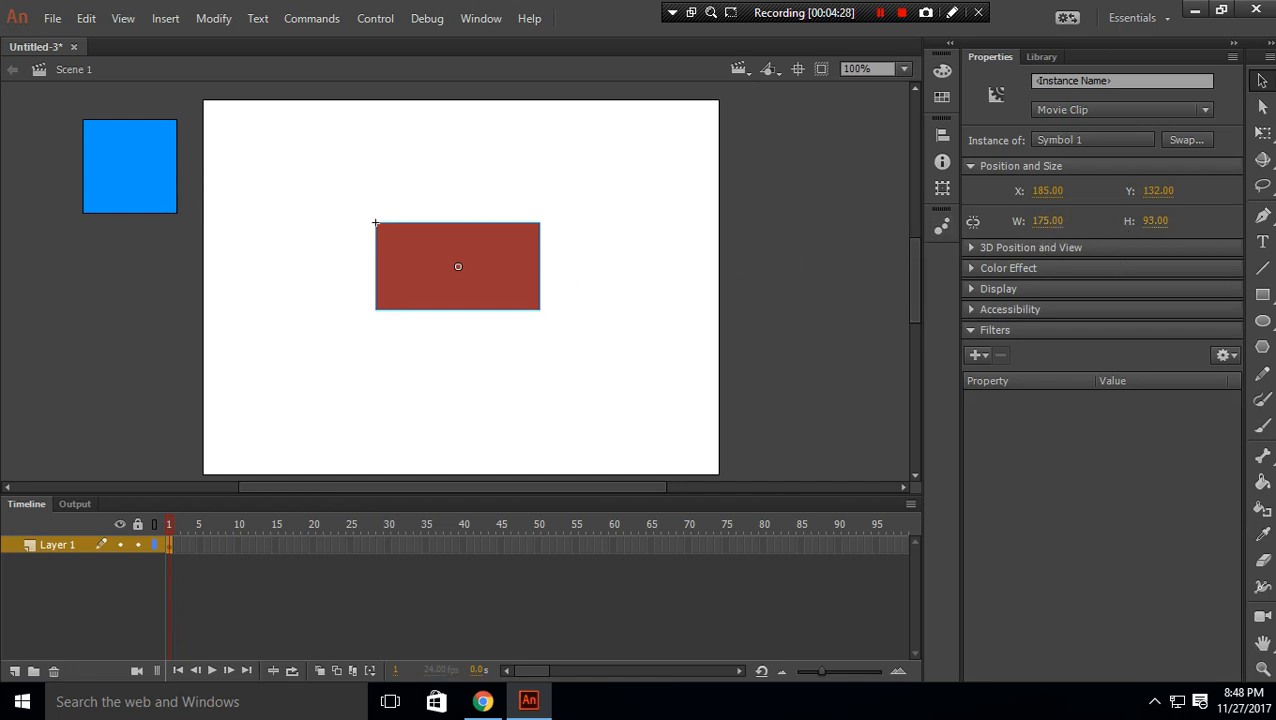
{"action": "left_click_drag", "start_coordinate": [450, 268], "coordinate": [498, 290]}
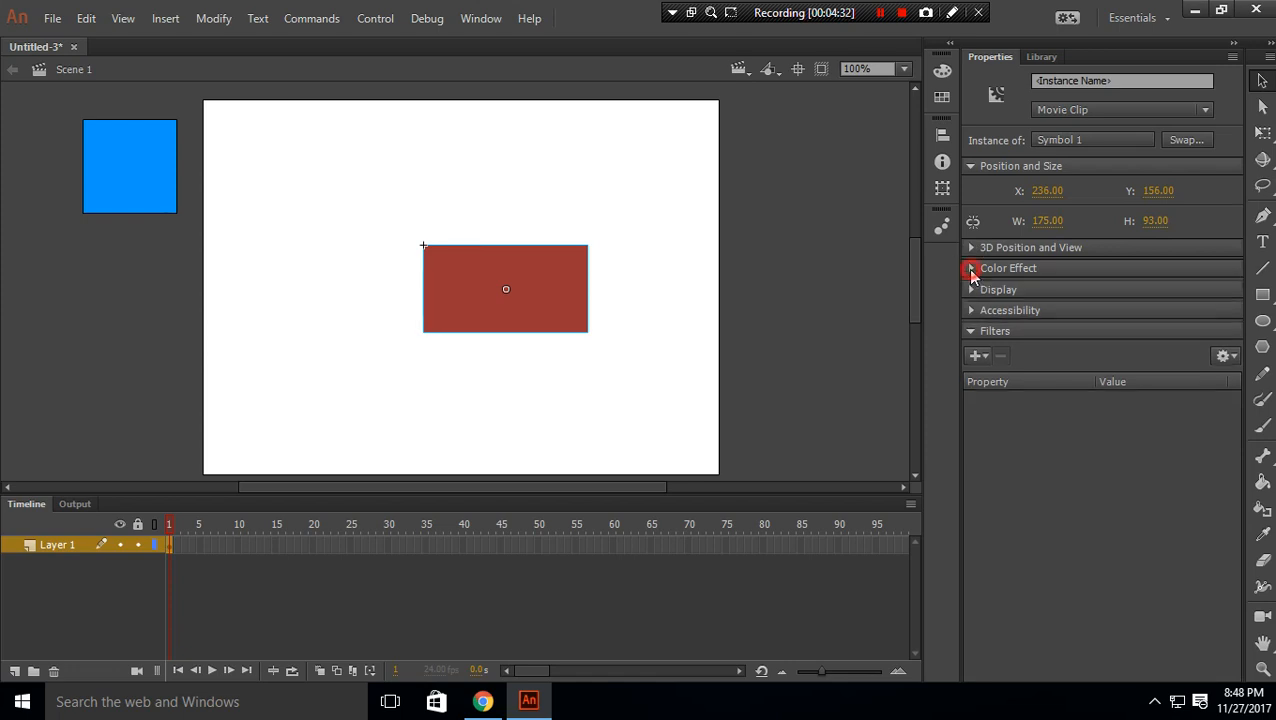
Apply an Alpha colour effect of about 54% to the rectangle instance.
{"action": "left_click", "coordinate": [975, 270]}
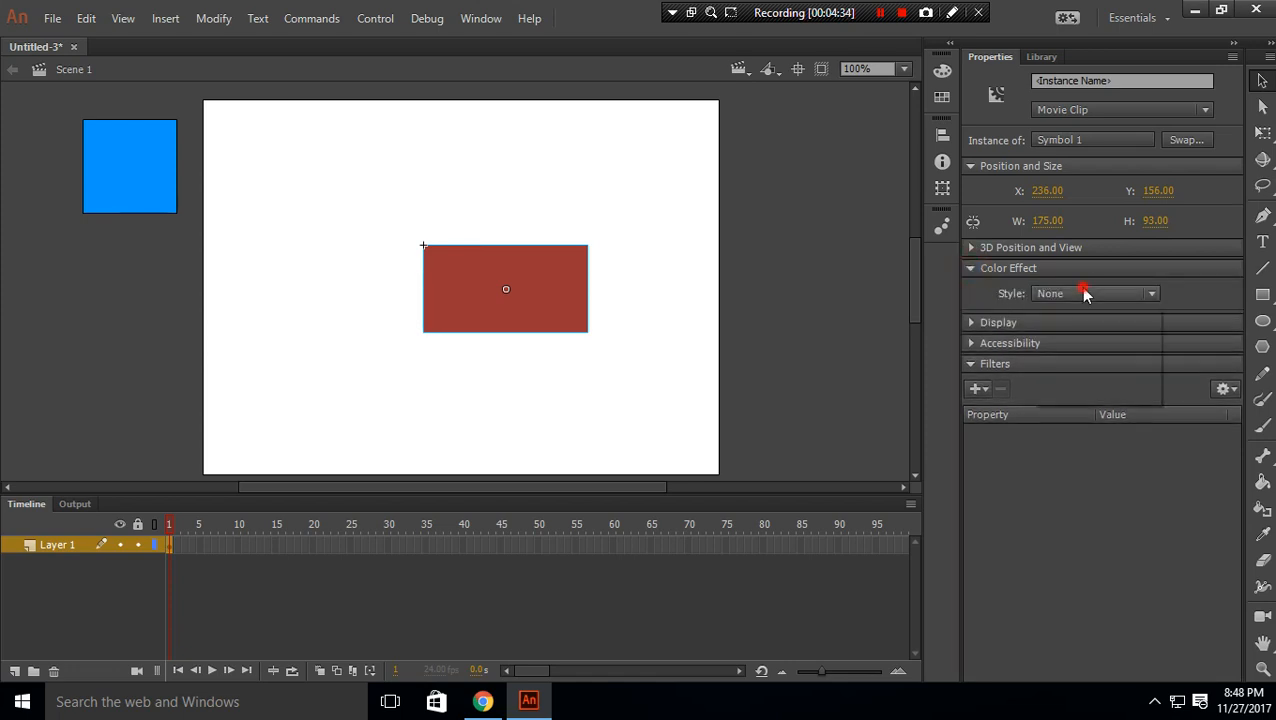
{"action": "left_click", "coordinate": [1081, 289]}
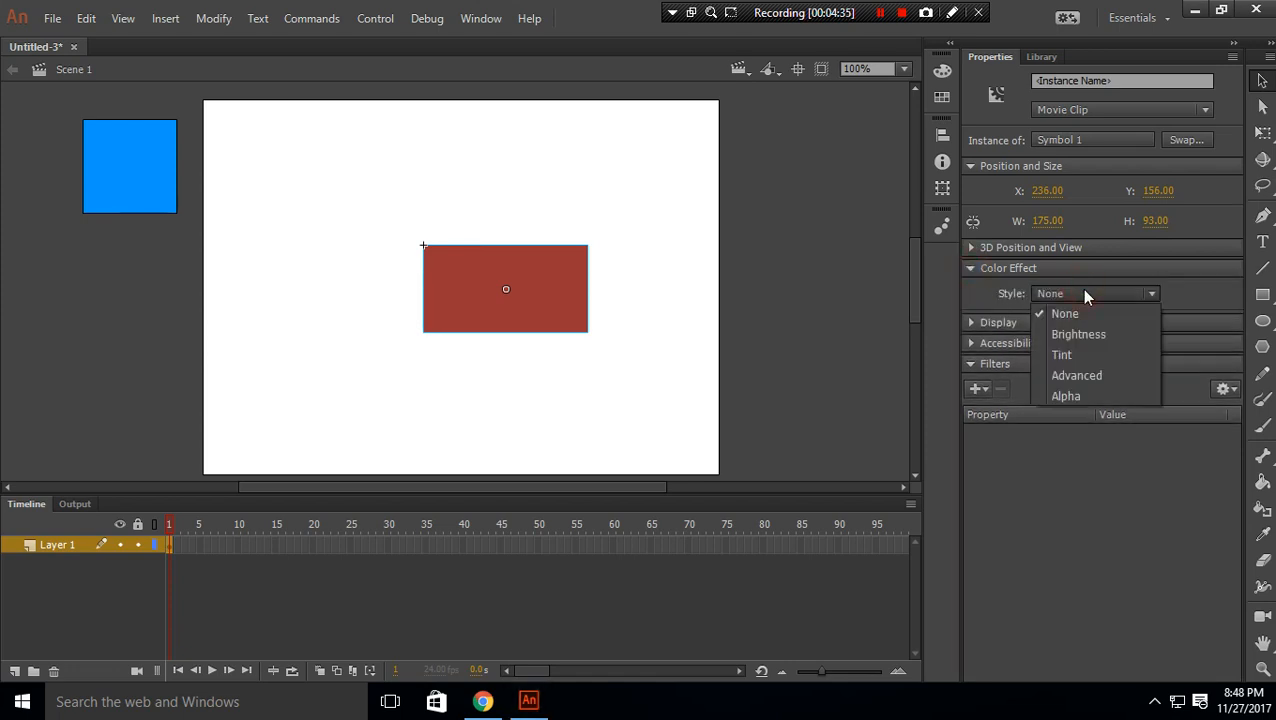
{"action": "left_click", "coordinate": [1087, 398]}
{"action": "left_click_drag", "start_coordinate": [1062, 325], "coordinate": [1102, 330]}
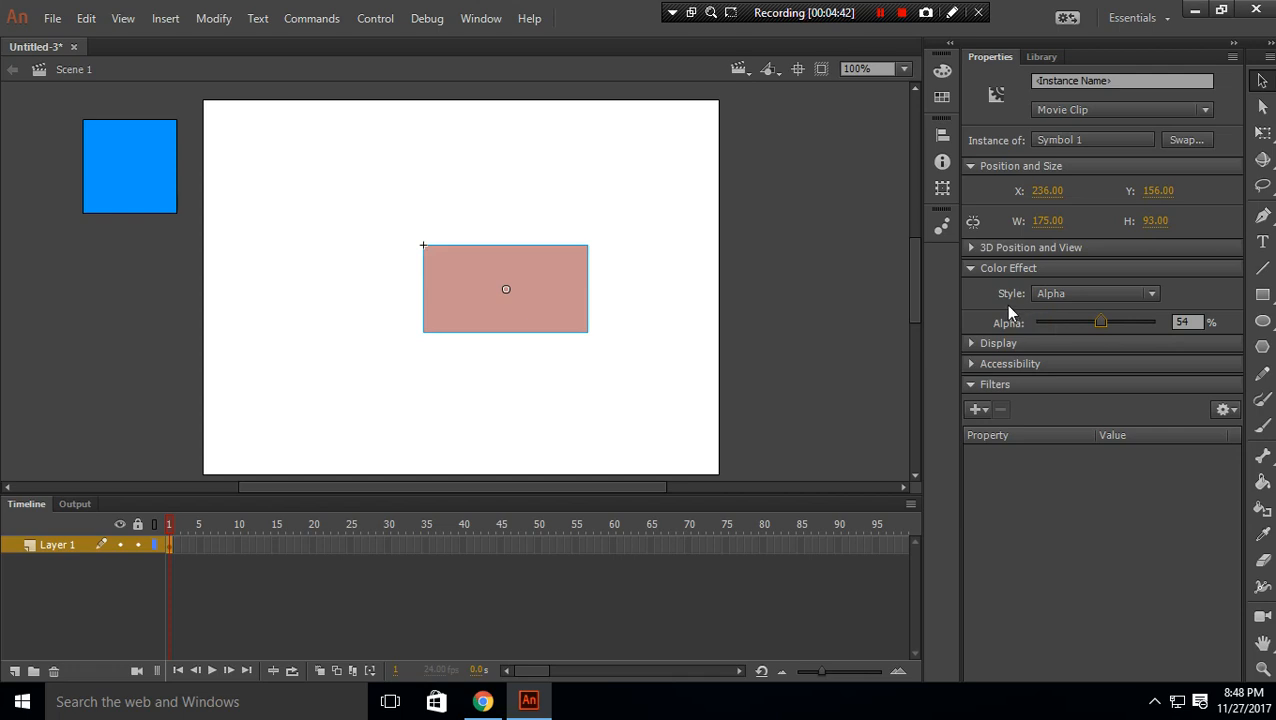
{"action": "left_click", "coordinate": [966, 269]}
Examine the rectangle instance's 3D position and view, display, blending mode and accessibility settings.
{"action": "left_click", "coordinate": [966, 248]}
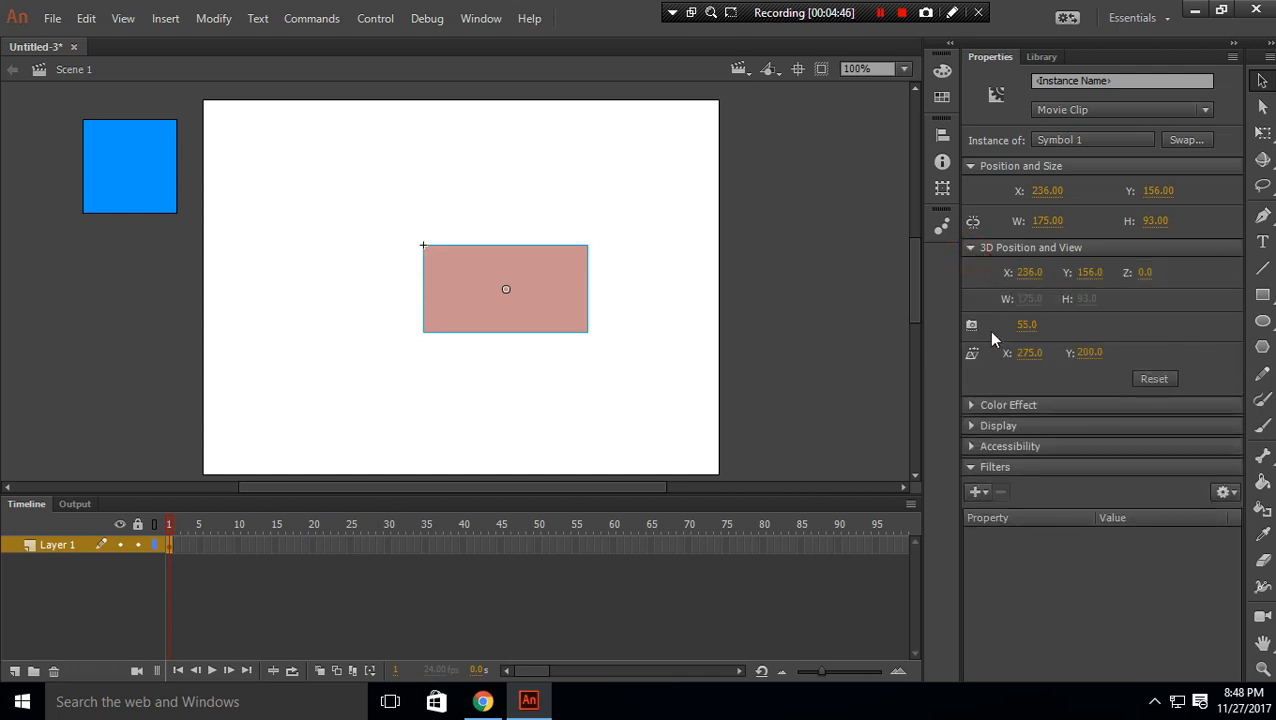
{"action": "left_click", "coordinate": [967, 250]}
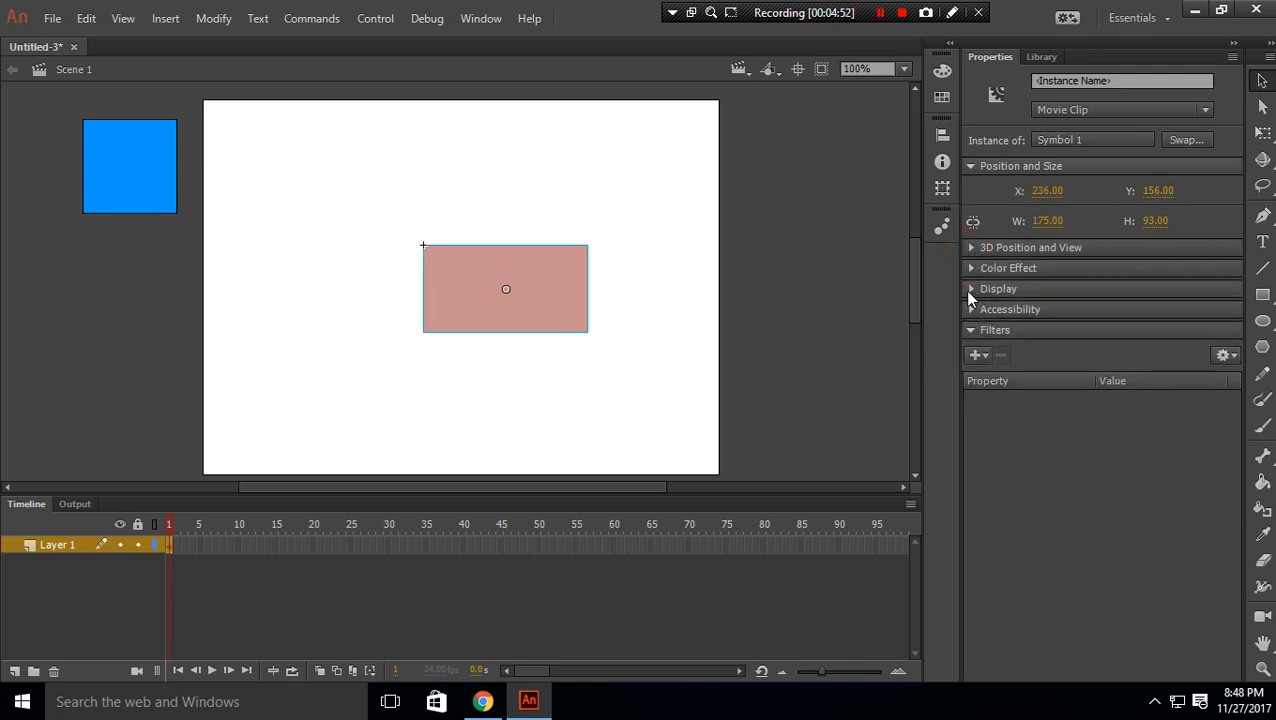
{"action": "left_click", "coordinate": [968, 288]}
{"action": "left_click", "coordinate": [1056, 328]}
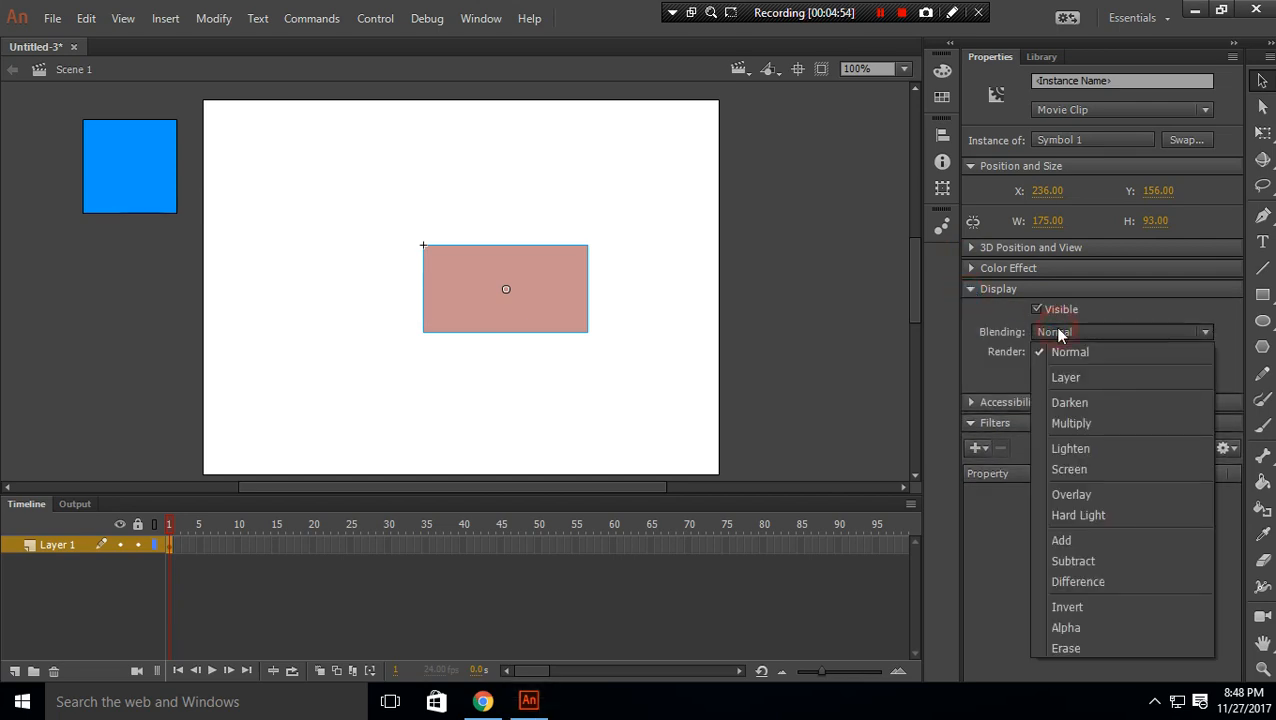
{"action": "left_click", "coordinate": [1060, 352]}
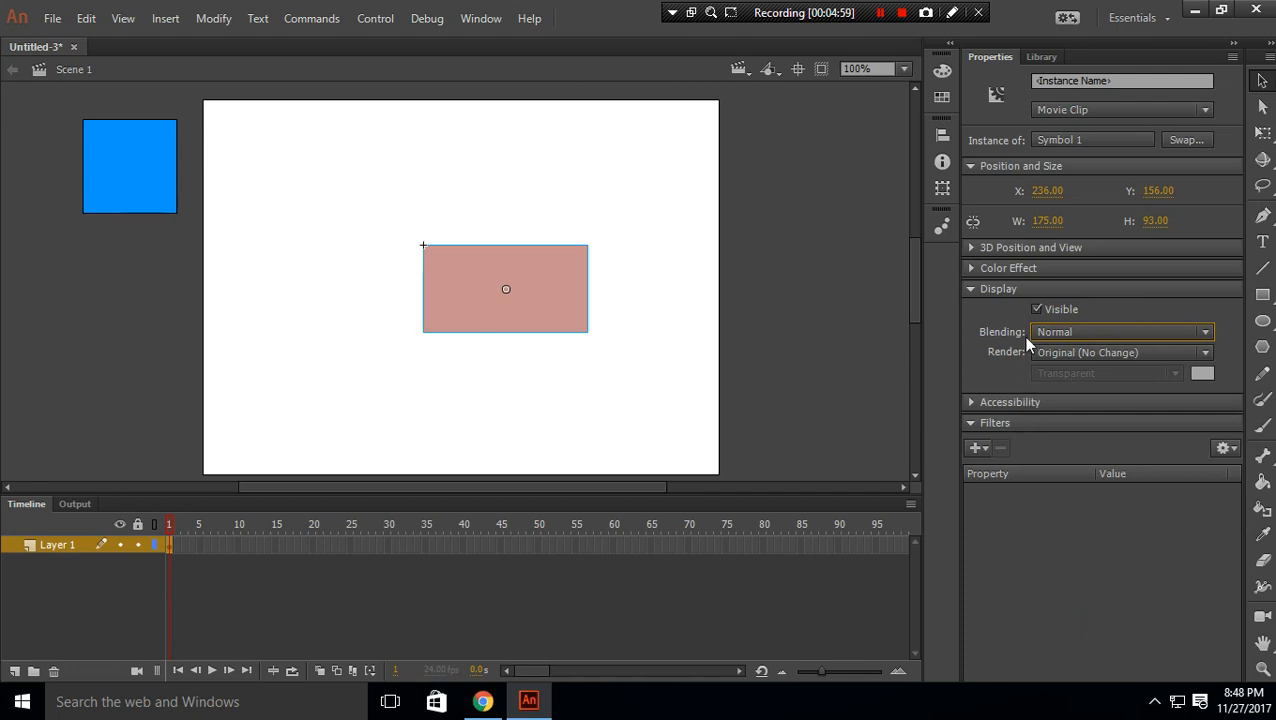
{"action": "left_click", "coordinate": [977, 403]}
{"action": "scroll", "coordinate": [1000, 370], "scroll_direction": "down", "scroll_amount": 1}
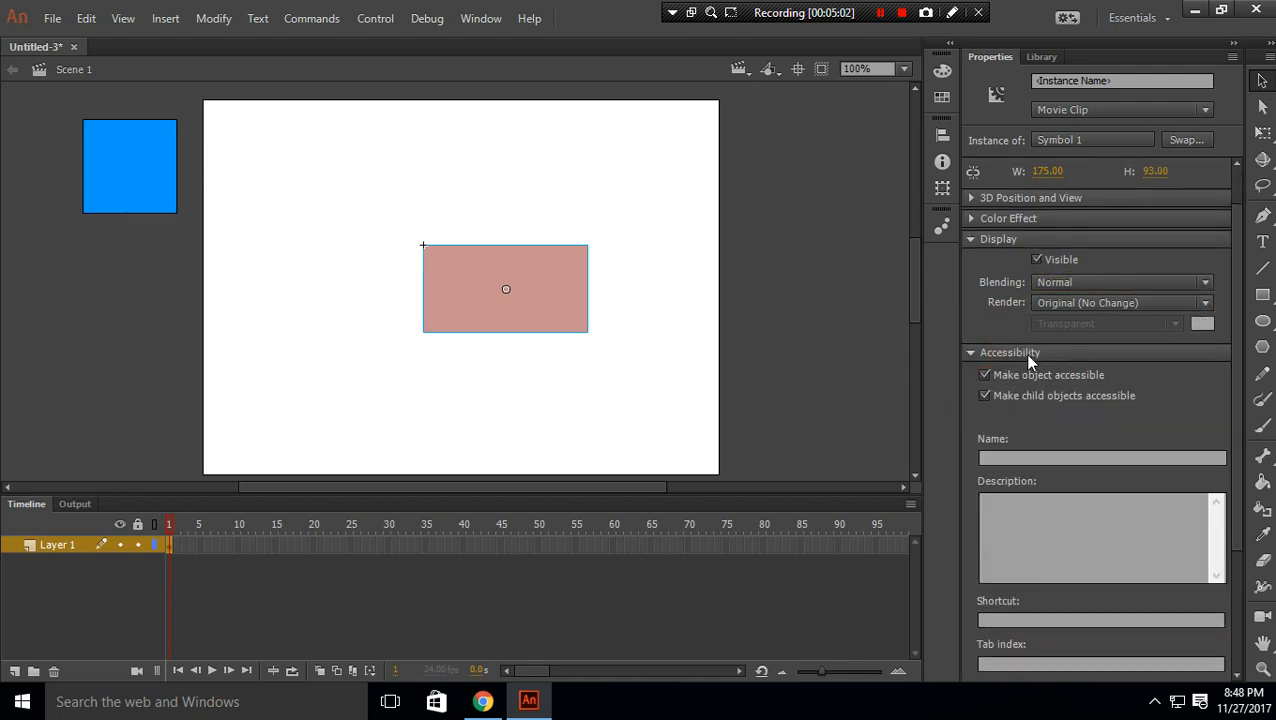
{"action": "left_click", "coordinate": [970, 240]}
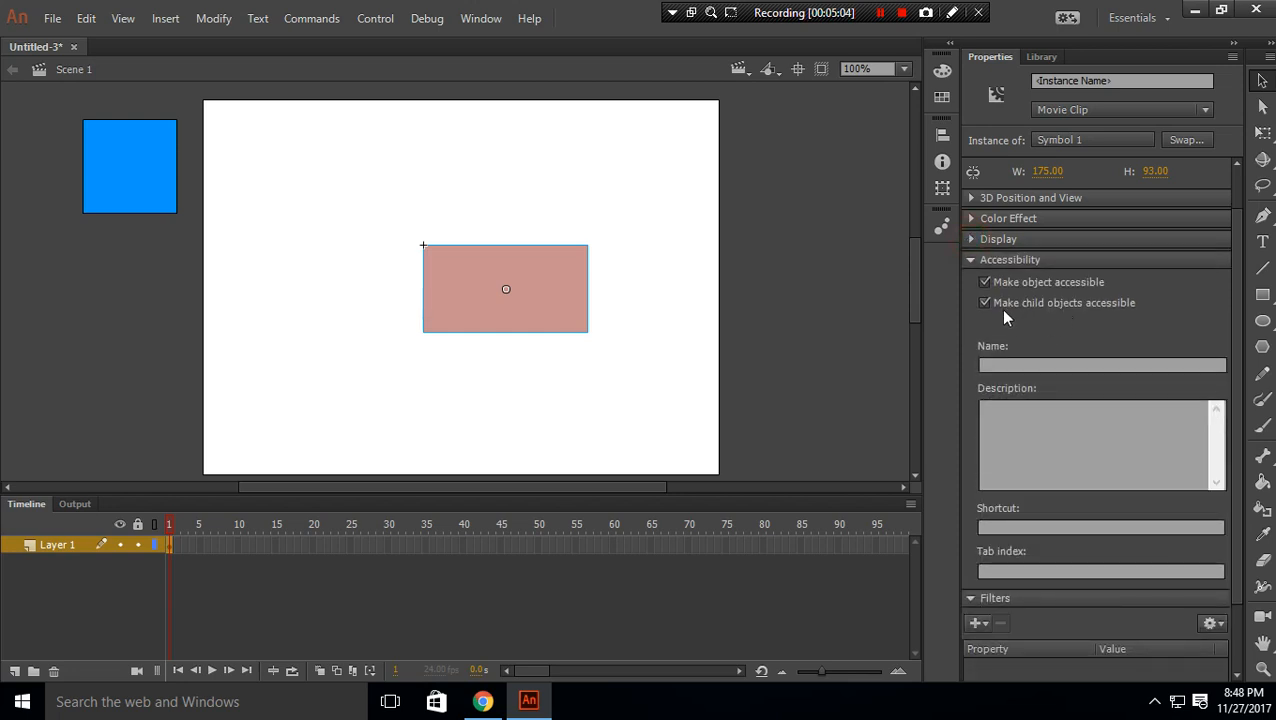
{"action": "scroll", "coordinate": [977, 265], "scroll_direction": "up", "scroll_amount": 1}
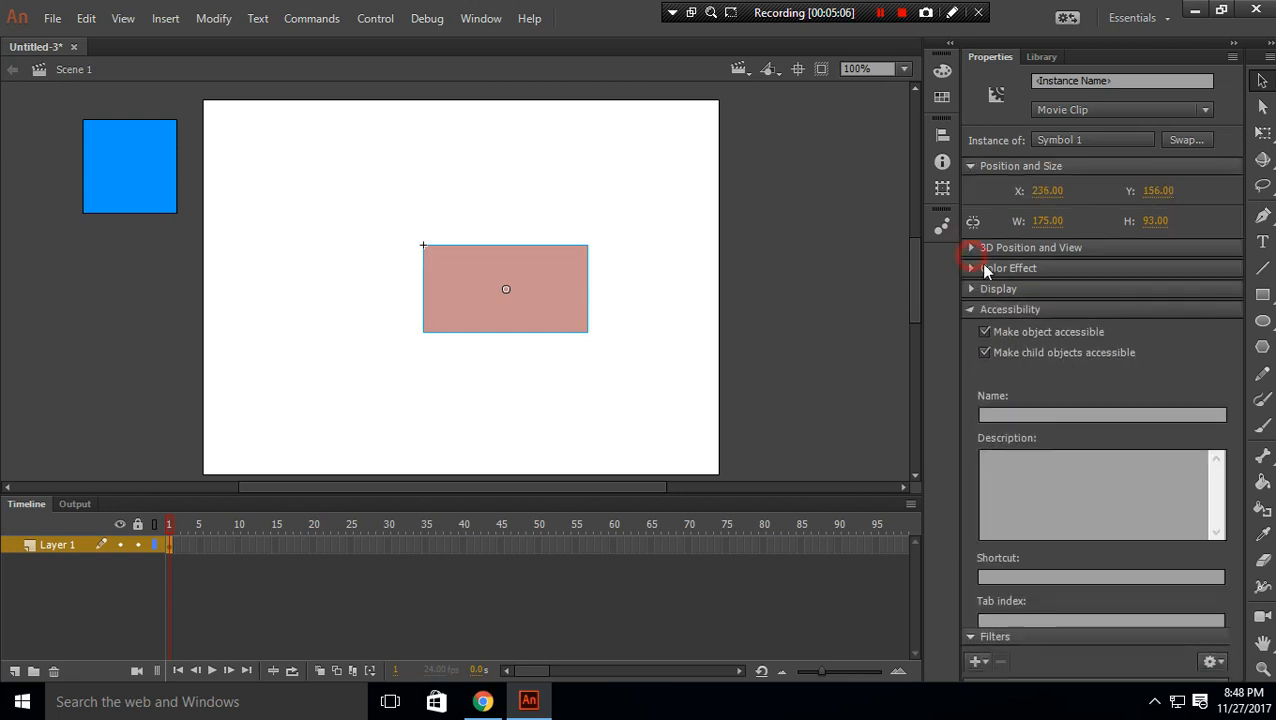
{"action": "left_click", "coordinate": [970, 309]}
Move the rectangle instance up to about Y 102 and set its alpha to 100%.
{"action": "left_click_drag", "start_coordinate": [528, 292], "coordinate": [526, 238]}
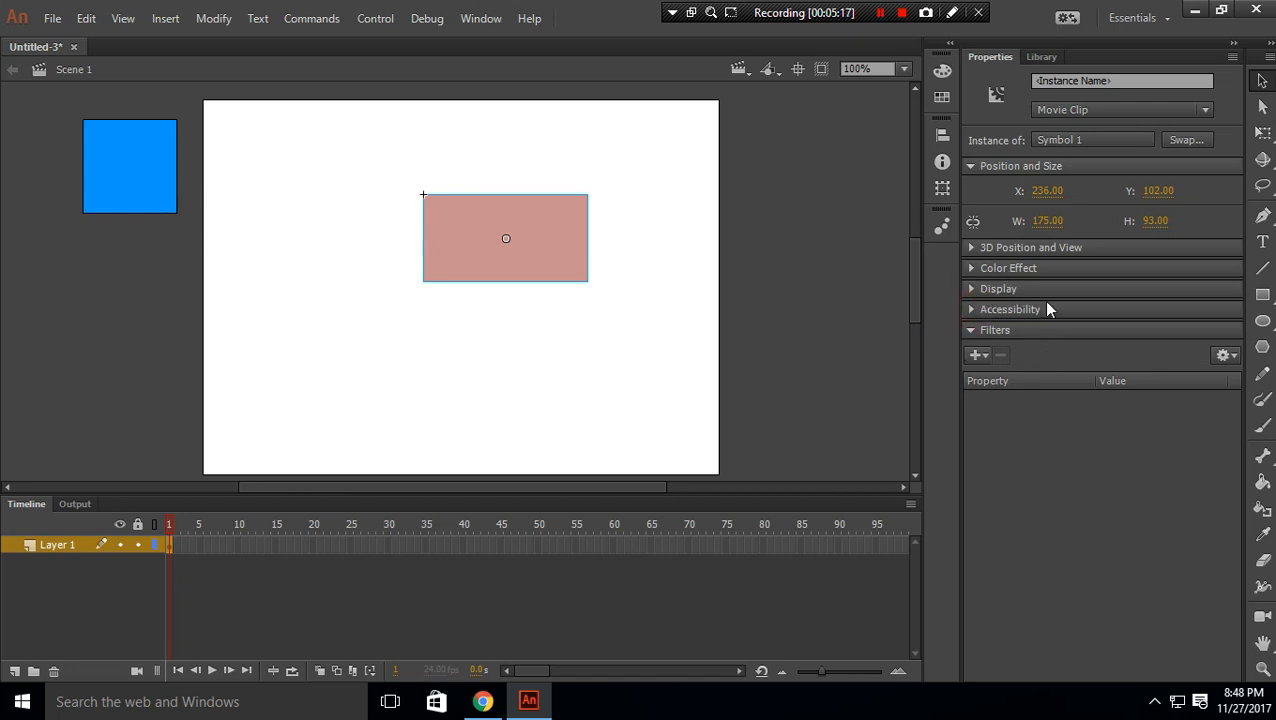
{"action": "left_click", "coordinate": [985, 289]}
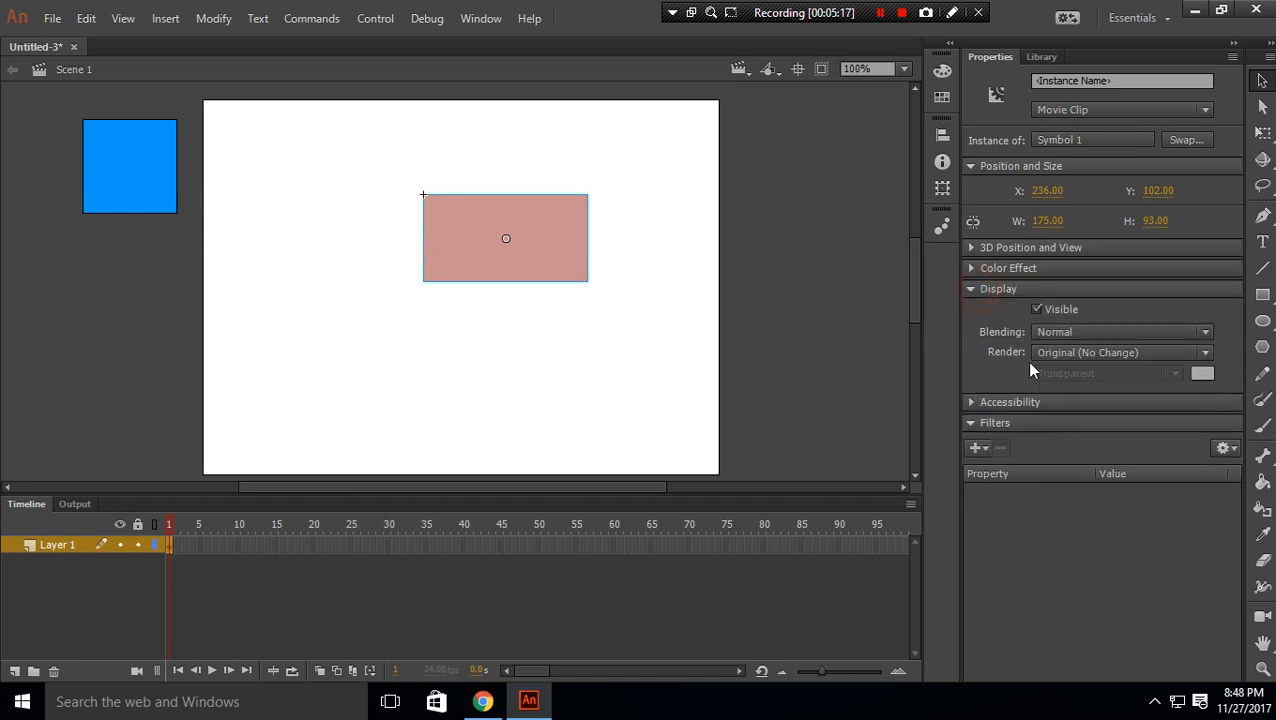
{"action": "left_click", "coordinate": [969, 268]}
{"action": "left_click_drag", "start_coordinate": [1097, 321], "coordinate": [1155, 321]}
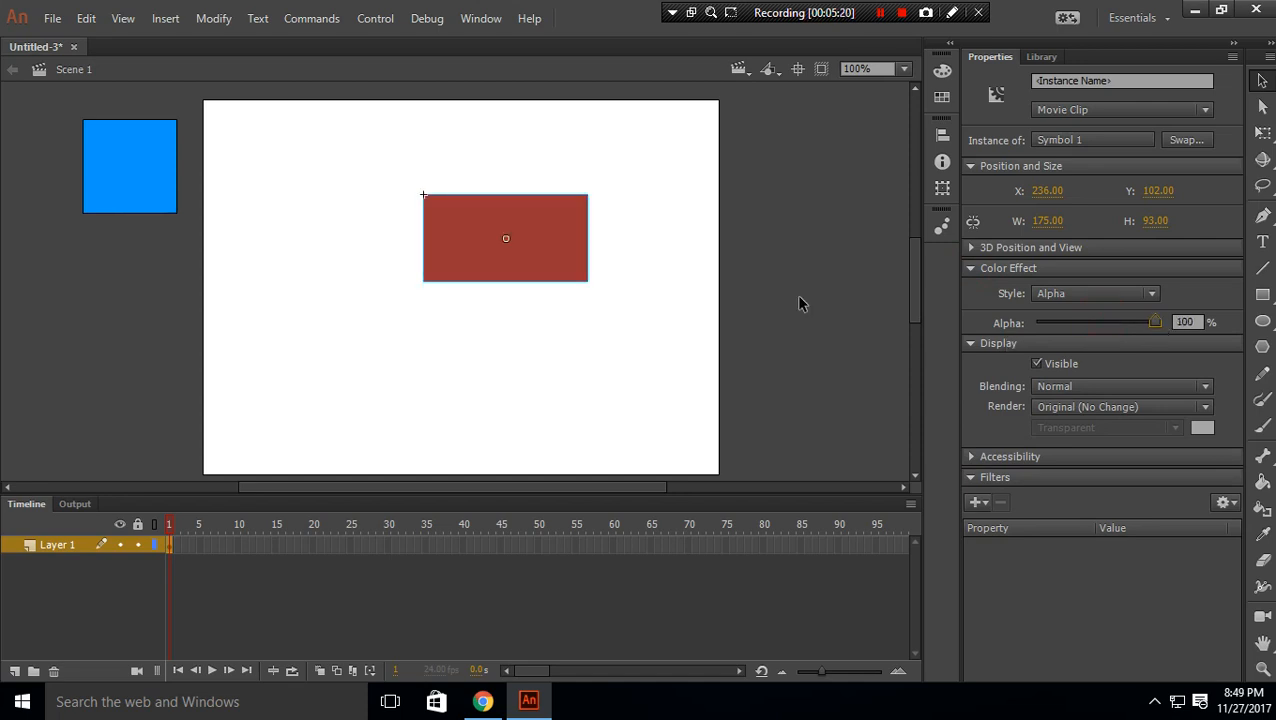
Deselect the rectangle and collapse the document's Properties and Publish sections.
{"action": "left_click", "coordinate": [746, 285]}
{"action": "left_click", "coordinate": [970, 291]}
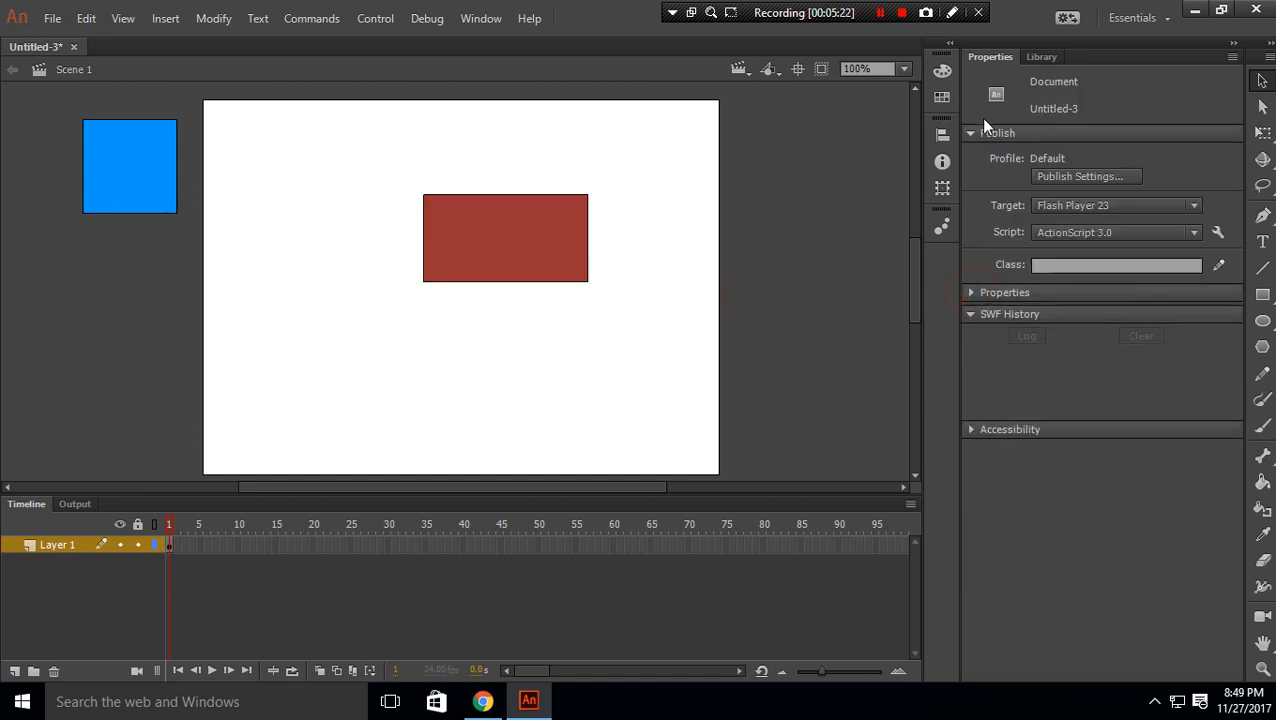
{"action": "left_click", "coordinate": [970, 133]}
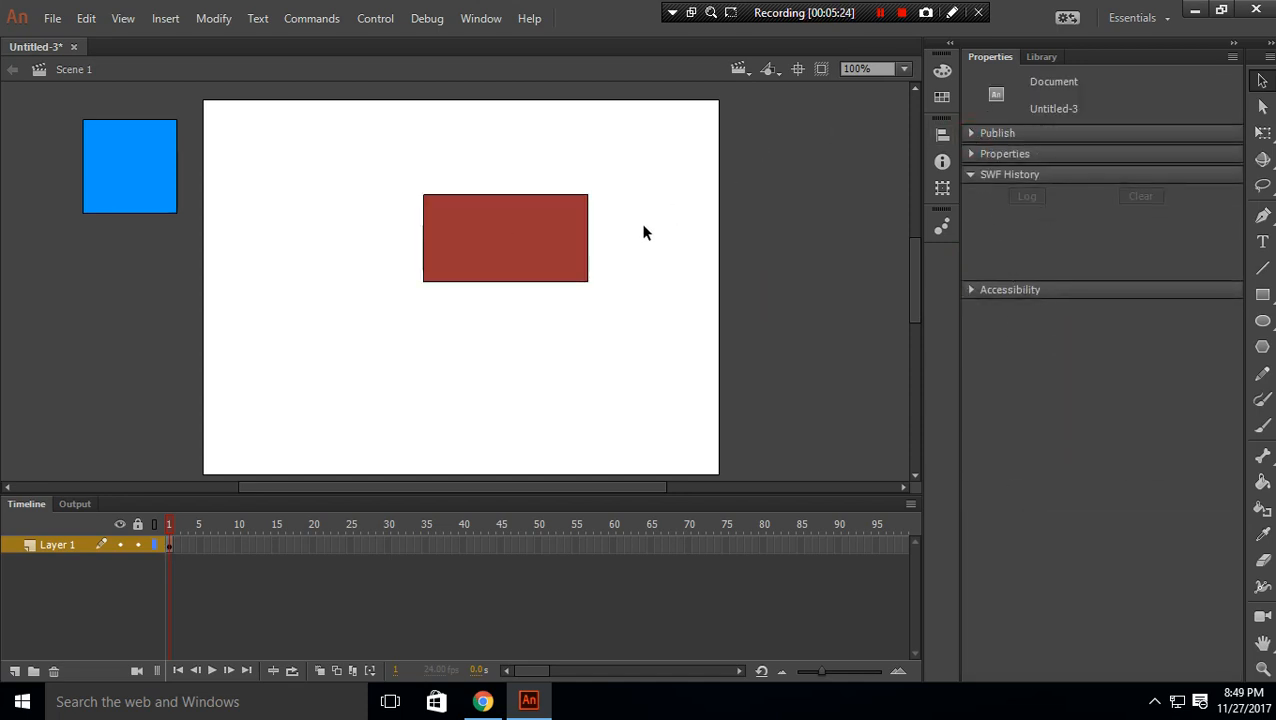
Reselect the rectangle instance and collapse its Color Effect and Display sections.
{"action": "left_click", "coordinate": [585, 236]}
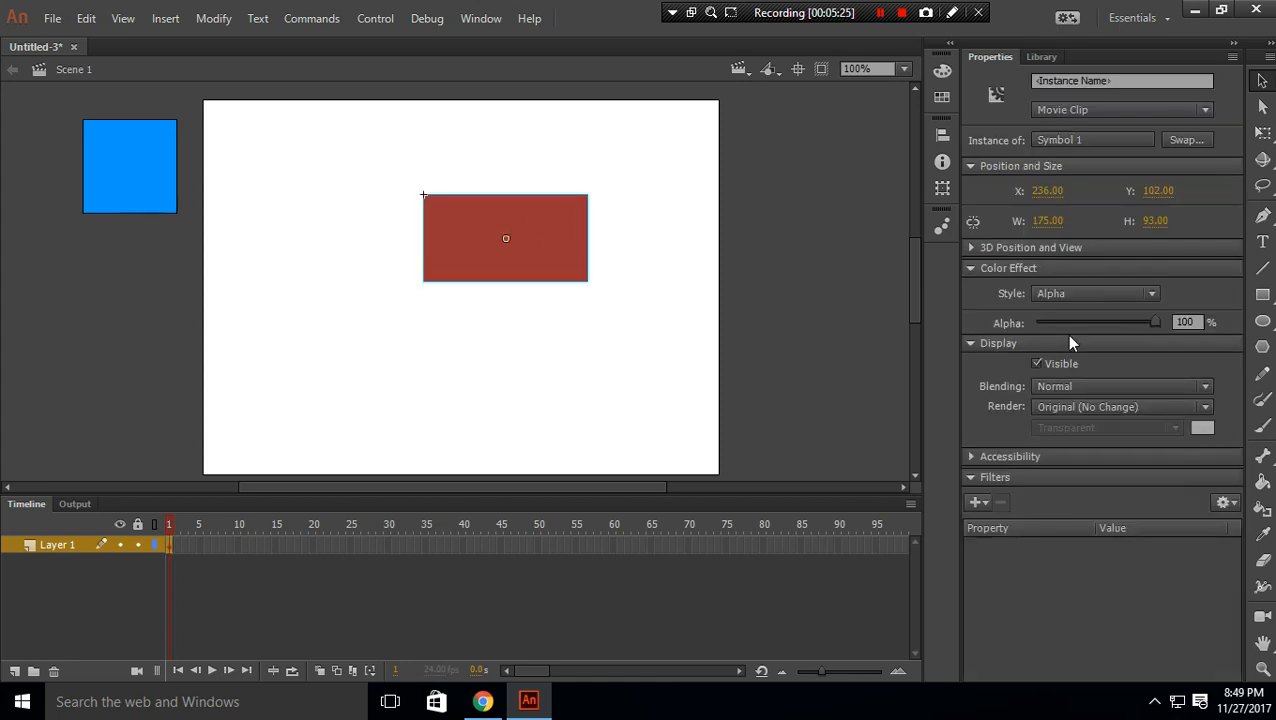
{"action": "left_click", "coordinate": [971, 268]}
{"action": "left_click", "coordinate": [970, 166]}
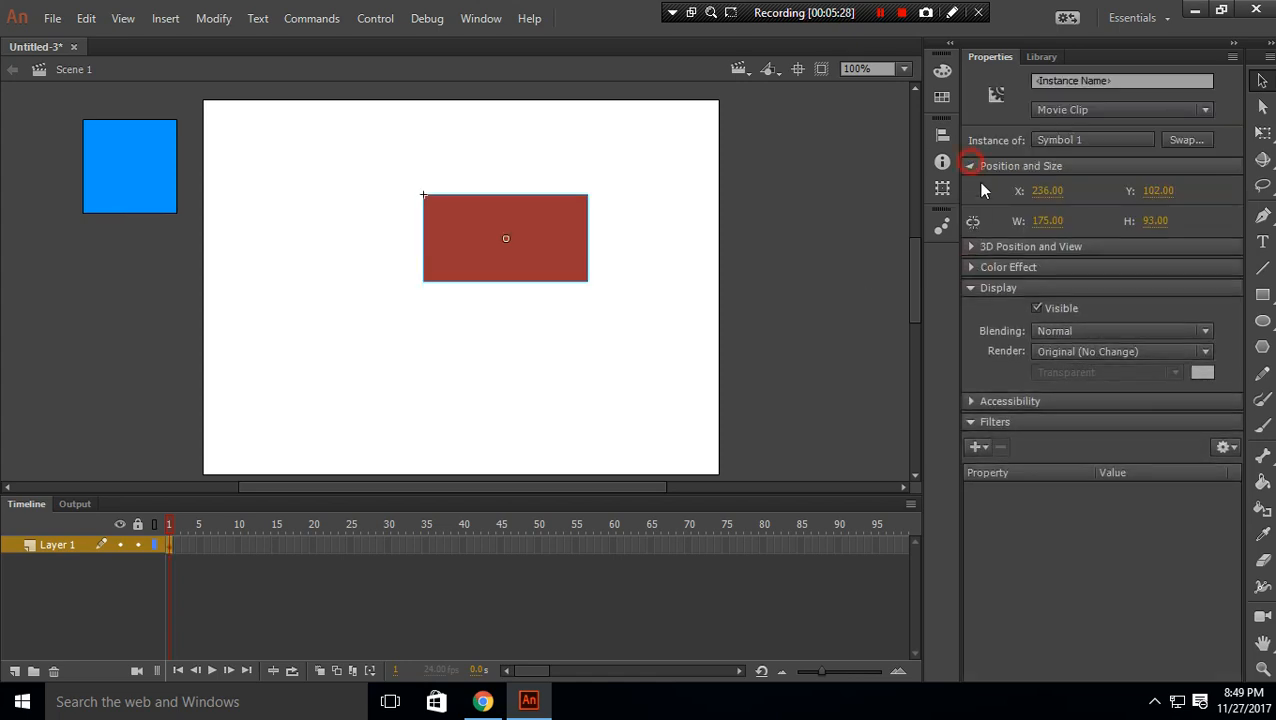
{"action": "left_click", "coordinate": [970, 166]}
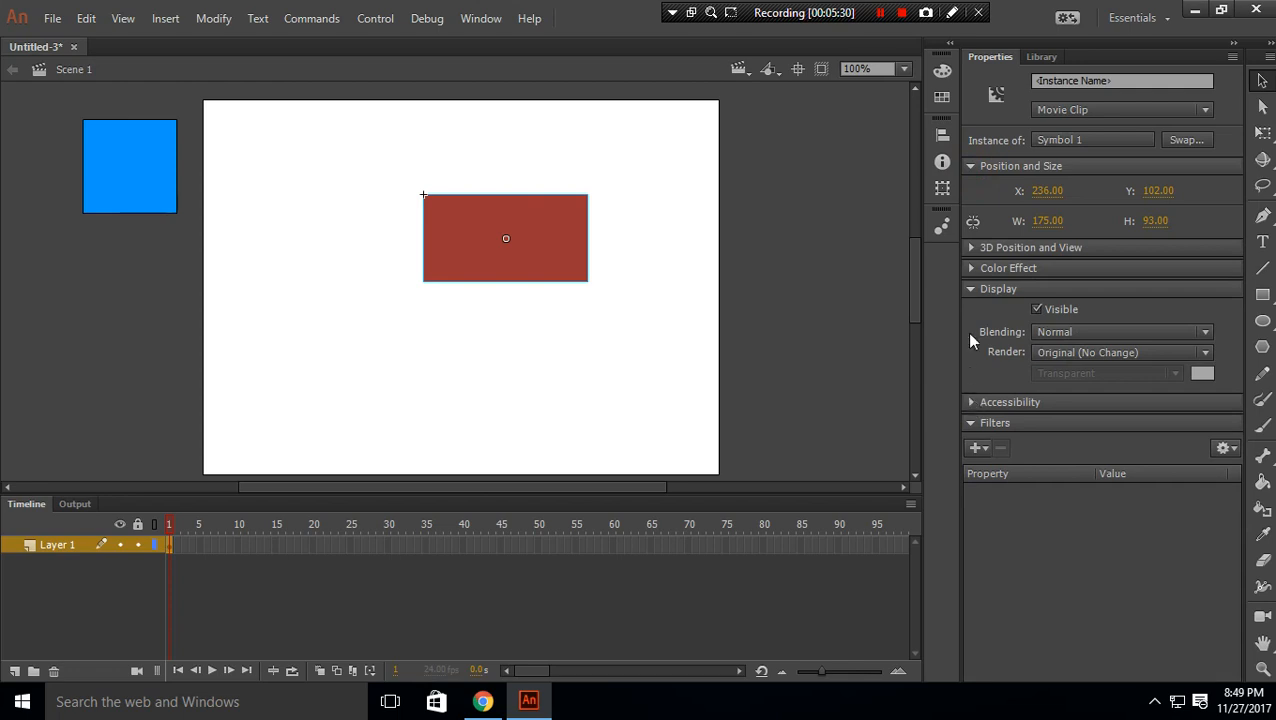
{"action": "left_click", "coordinate": [970, 289]}
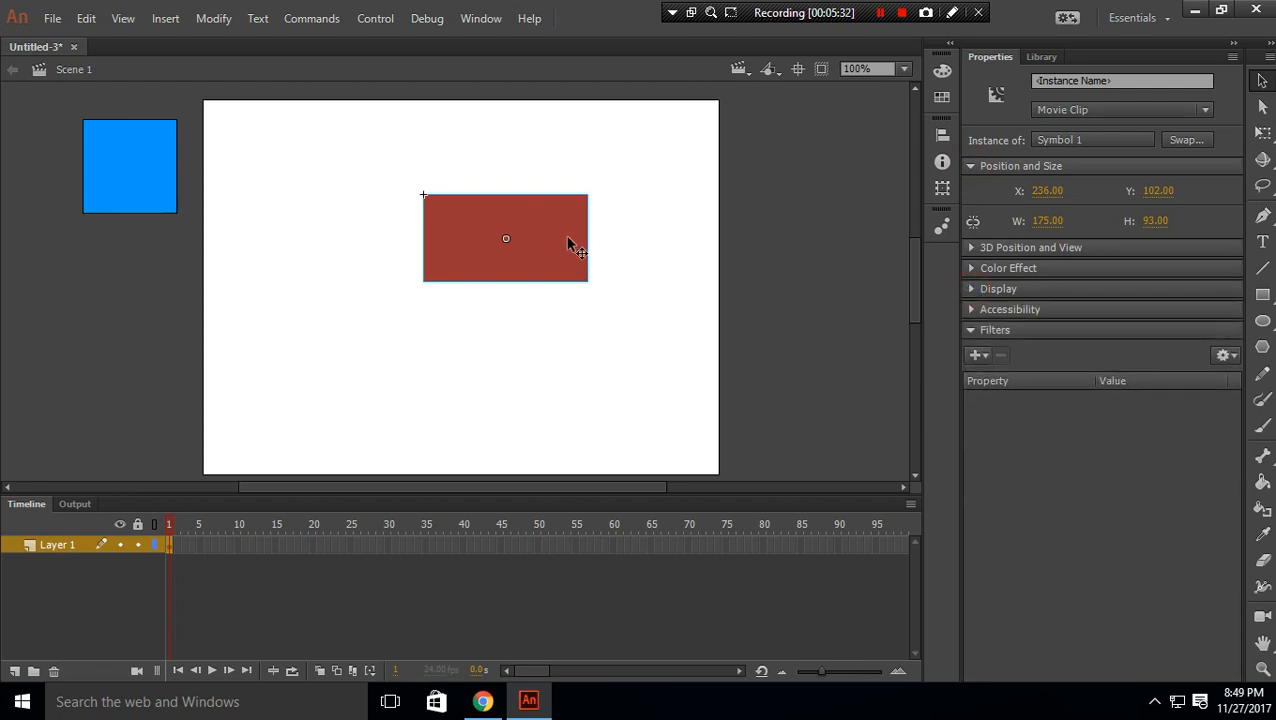
Add a Drop Shadow filter to the rectangle instance and move the instance to about X 163, Y 99.
{"action": "left_click_drag", "start_coordinate": [566, 240], "coordinate": [577, 282]}
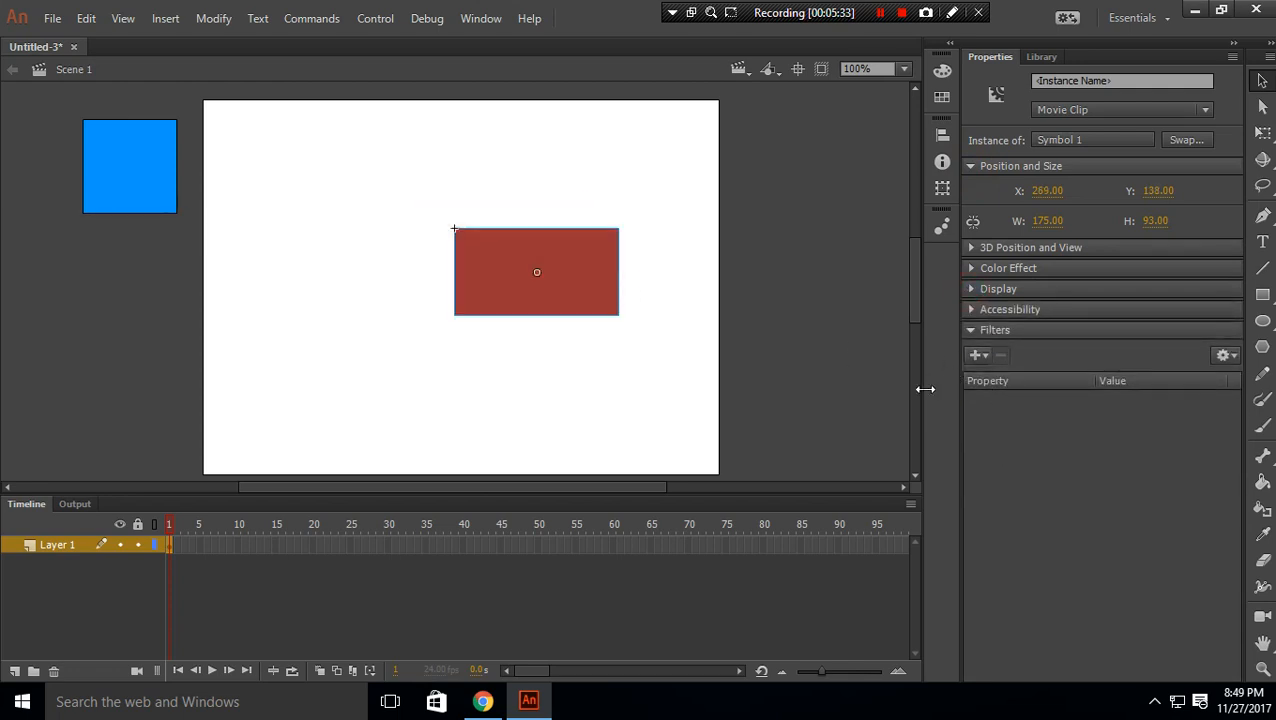
{"action": "left_click", "coordinate": [977, 356]}
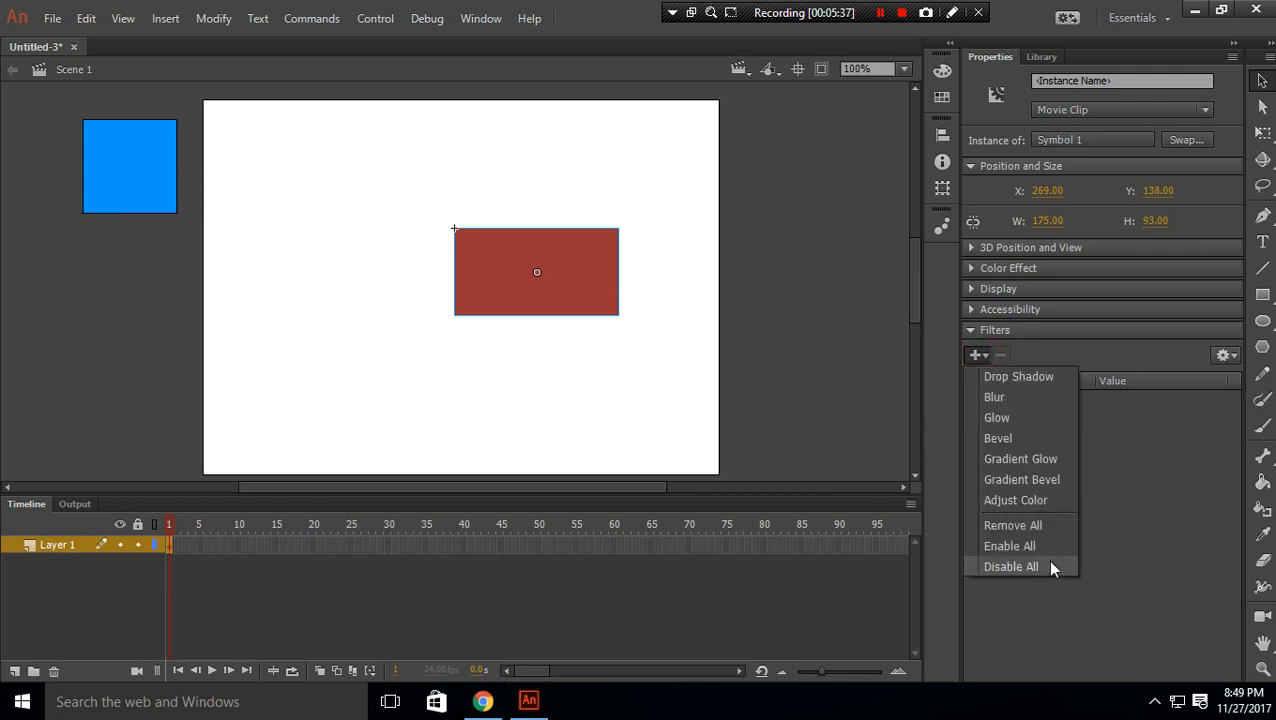
{"action": "left_click", "coordinate": [1017, 378]}
{"action": "left_click_drag", "start_coordinate": [561, 293], "coordinate": [455, 254]}
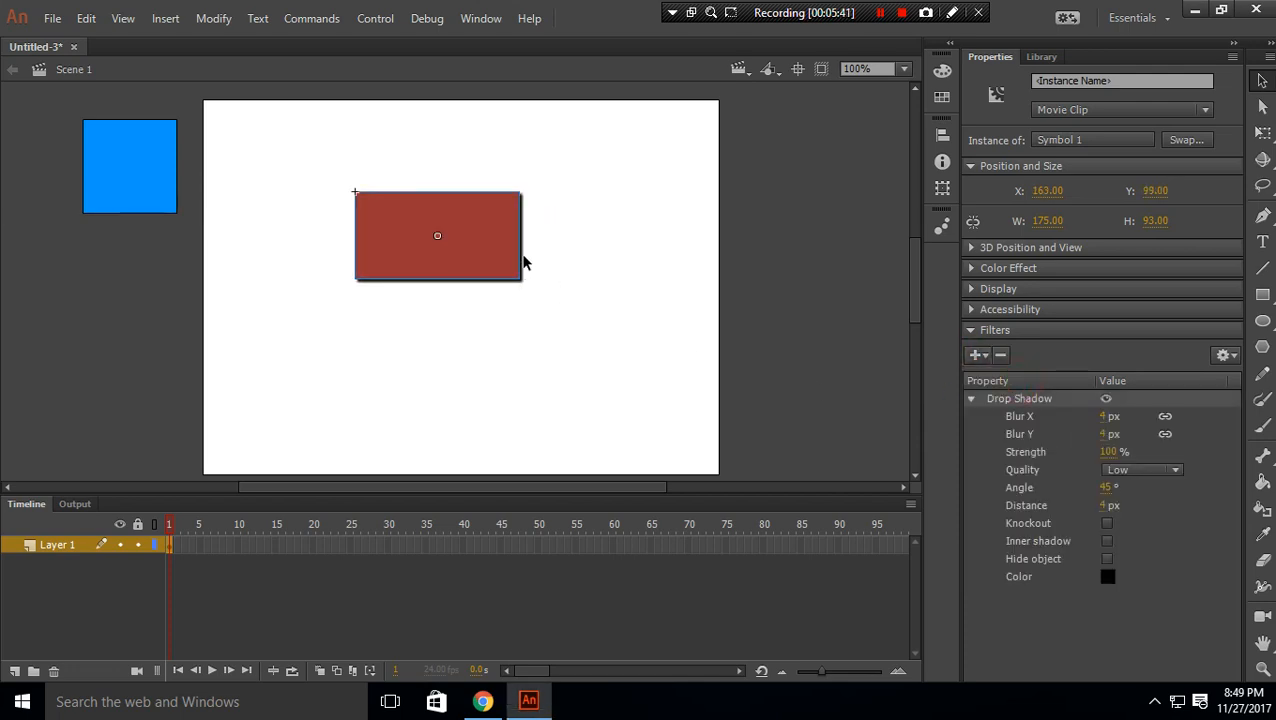
Add a yellow-green Glow filter to the rectangle instance with Blur X and Blur Y set to 100 px.
{"action": "left_click", "coordinate": [977, 355]}
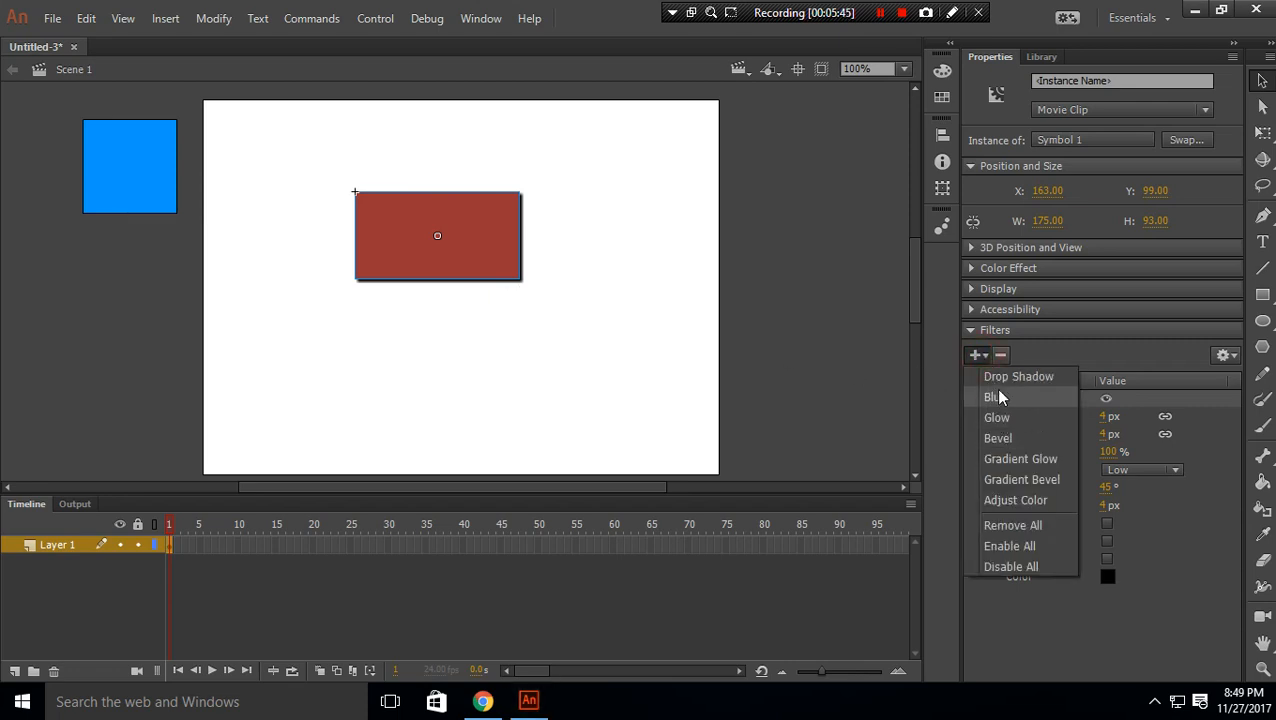
{"action": "left_click", "coordinate": [1142, 591]}
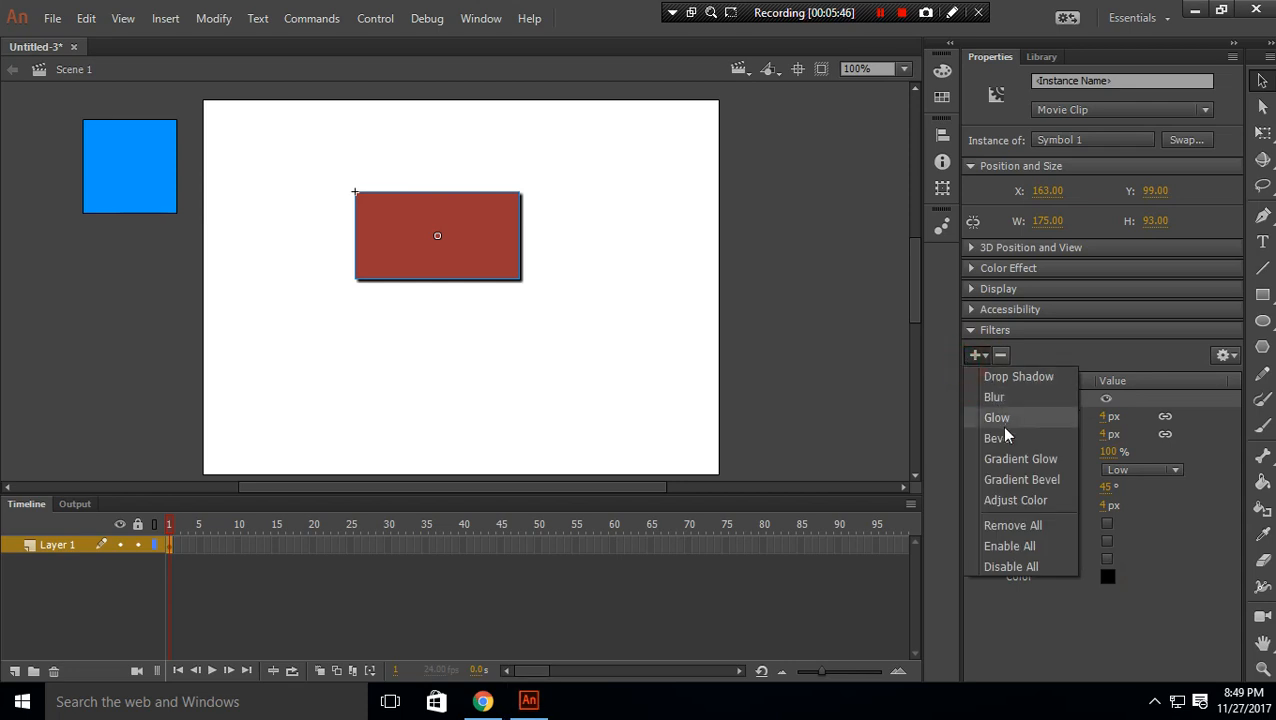
{"action": "left_click", "coordinate": [990, 415]}
{"action": "left_click", "coordinate": [1107, 641]}
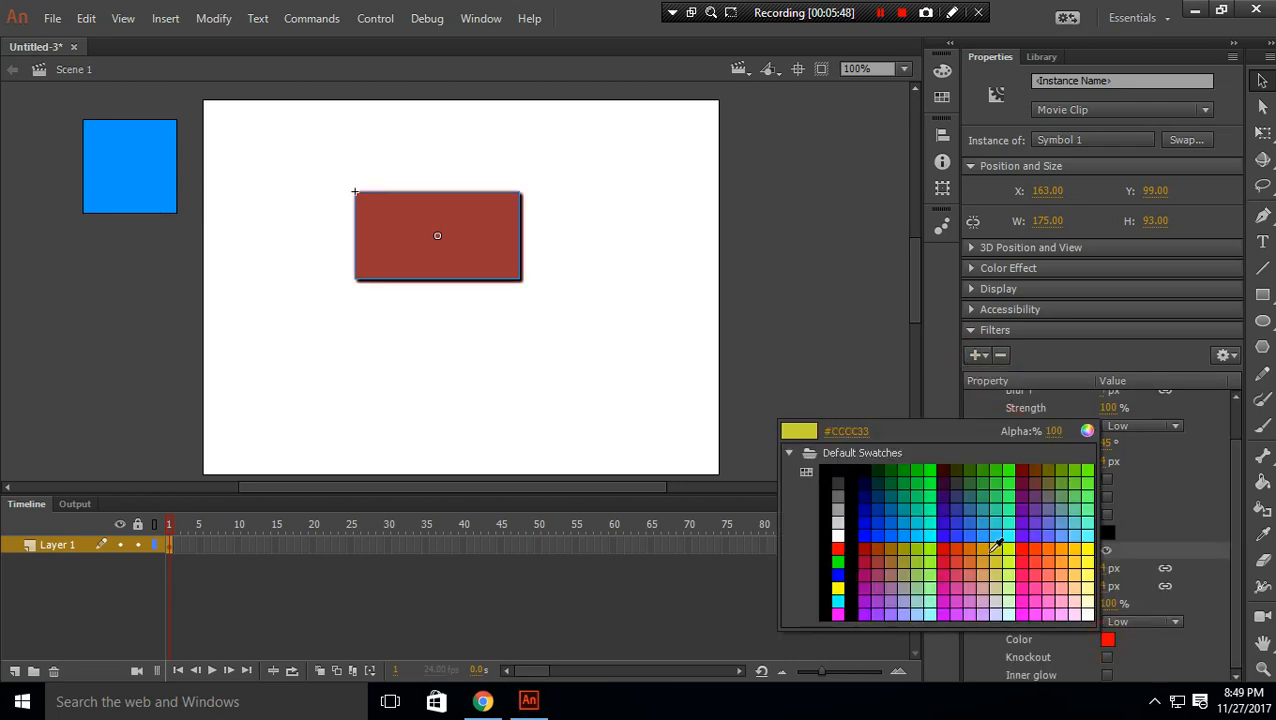
{"action": "left_click", "coordinate": [1002, 540]}
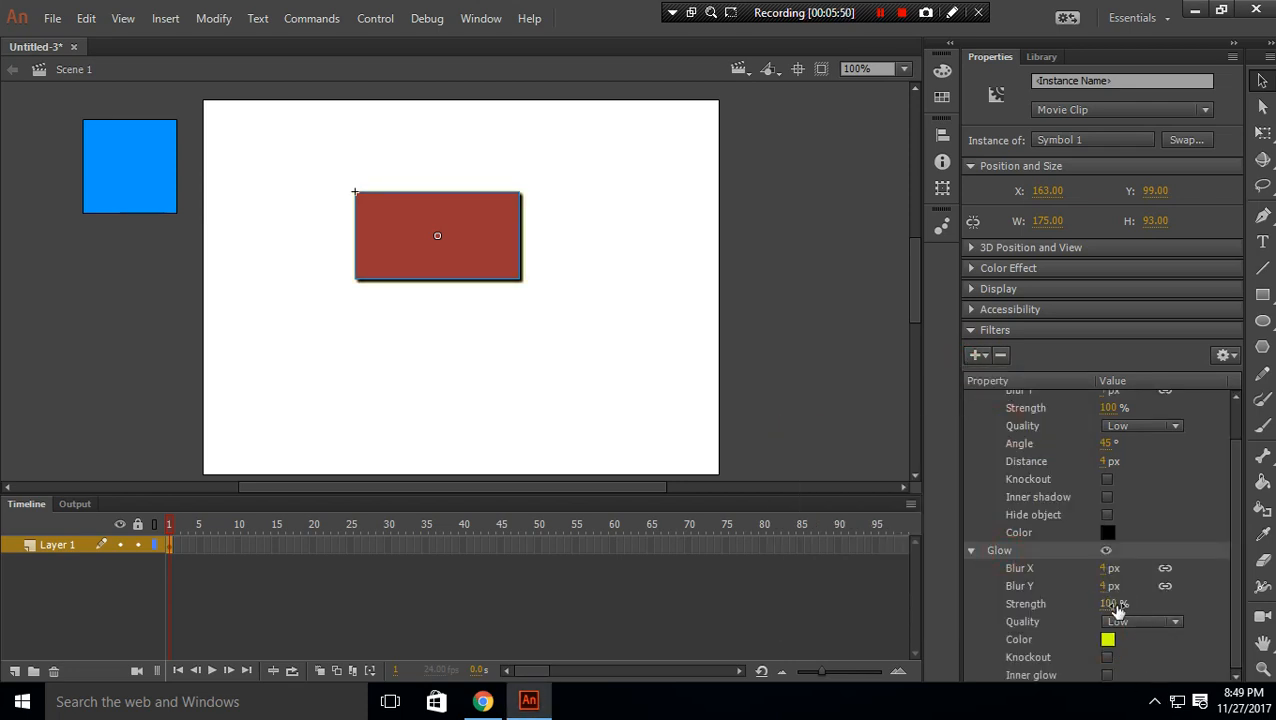
{"action": "left_click", "coordinate": [1106, 586]}
{"action": "type", "text": "100"}
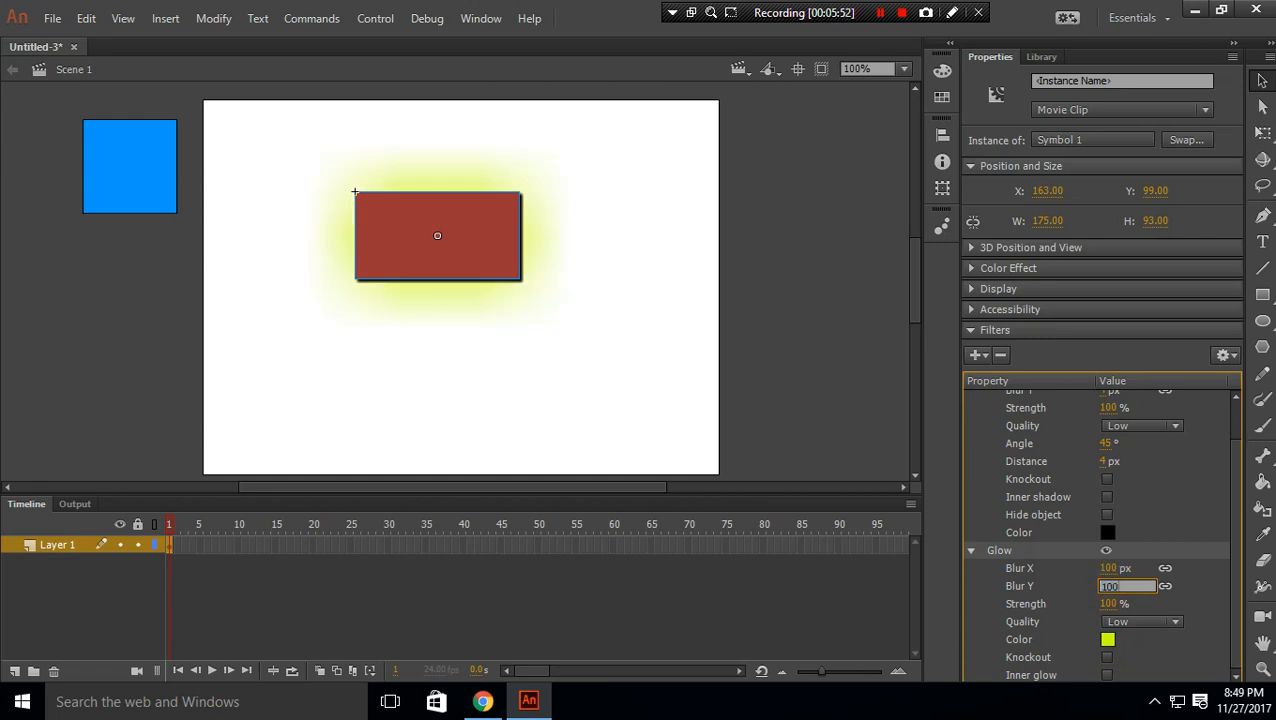
Move the rectangle instance to about X 201, Y 122 and remove all of its filters.
{"action": "left_click", "coordinate": [840, 427]}
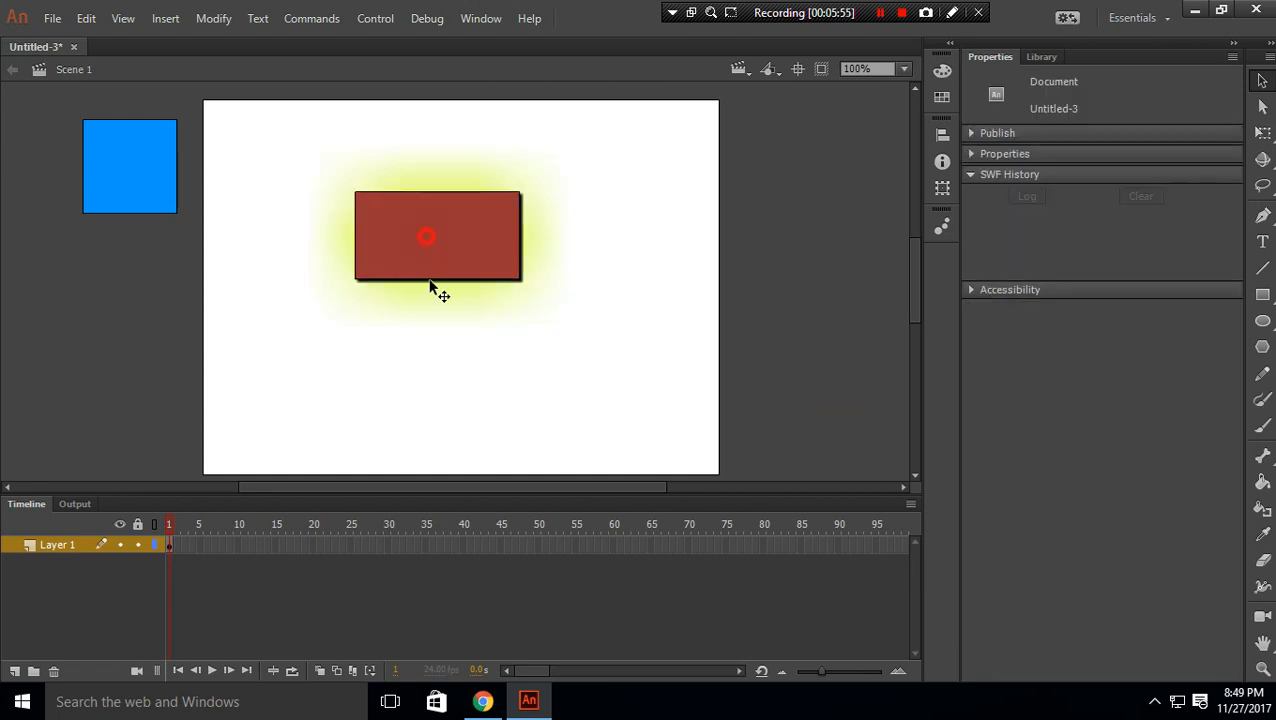
{"action": "left_click_drag", "start_coordinate": [430, 238], "coordinate": [476, 262]}
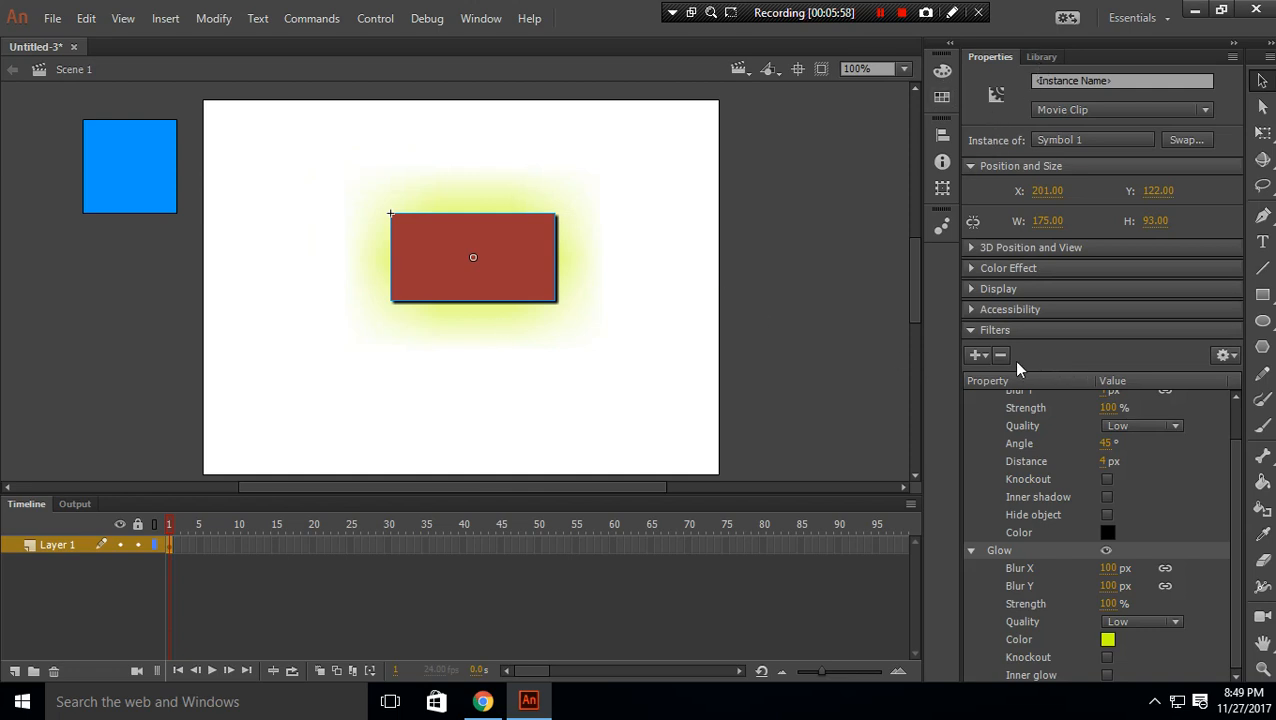
{"action": "left_click", "coordinate": [985, 356]}
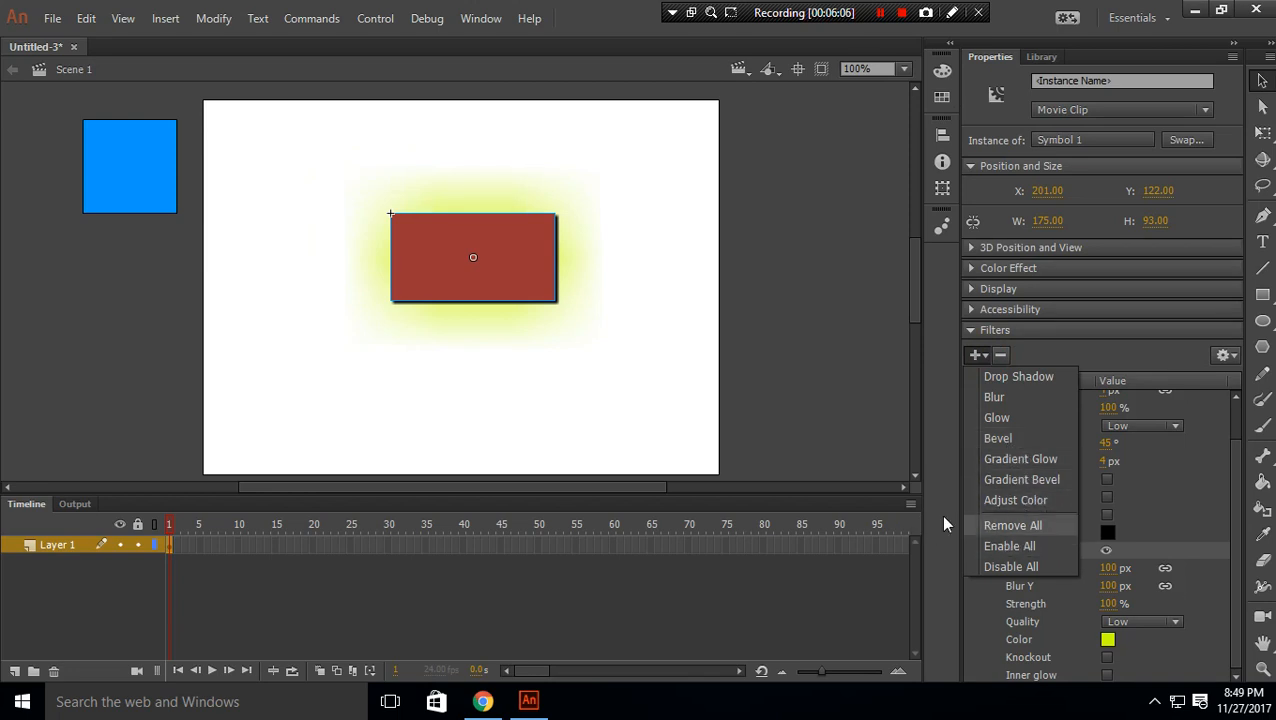
{"action": "left_click", "coordinate": [1032, 533]}
Move the rectangle instance off the stage below the blue square, to about X -209, Y 161.
{"action": "left_click", "coordinate": [646, 327]}
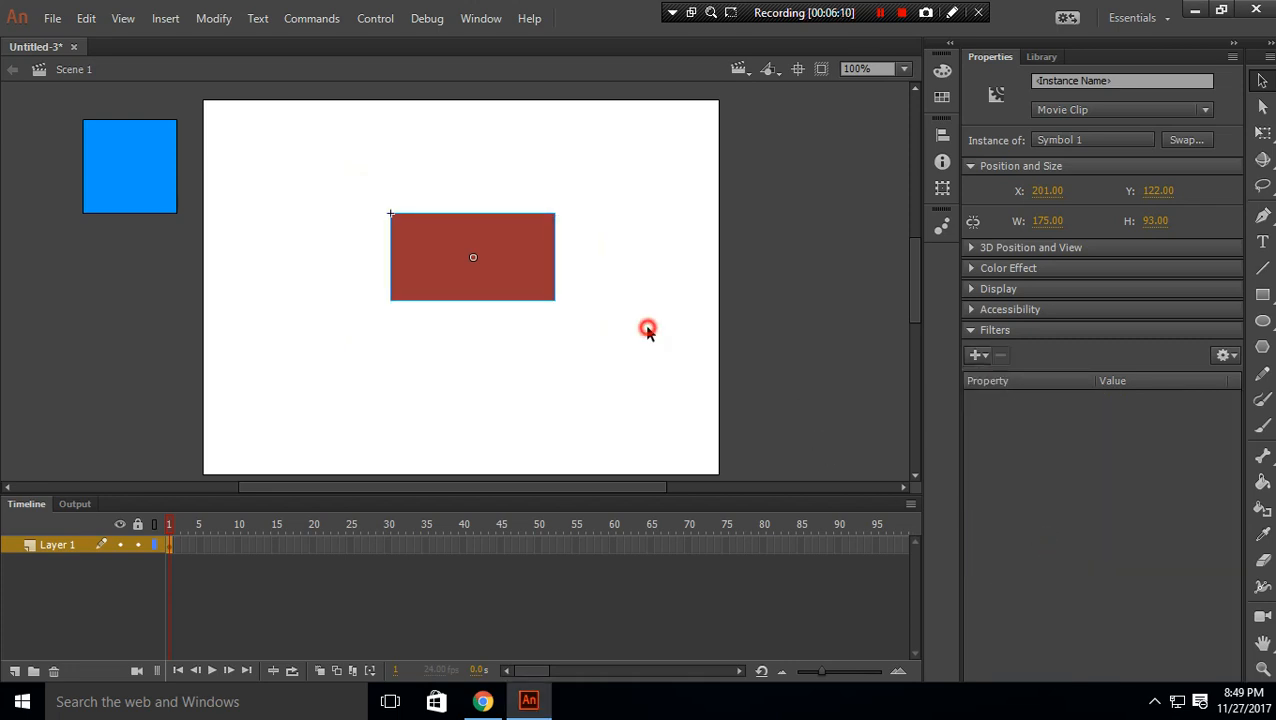
{"action": "left_click", "coordinate": [537, 257]}
{"action": "left_click_drag", "start_coordinate": [537, 257], "coordinate": [155, 294]}
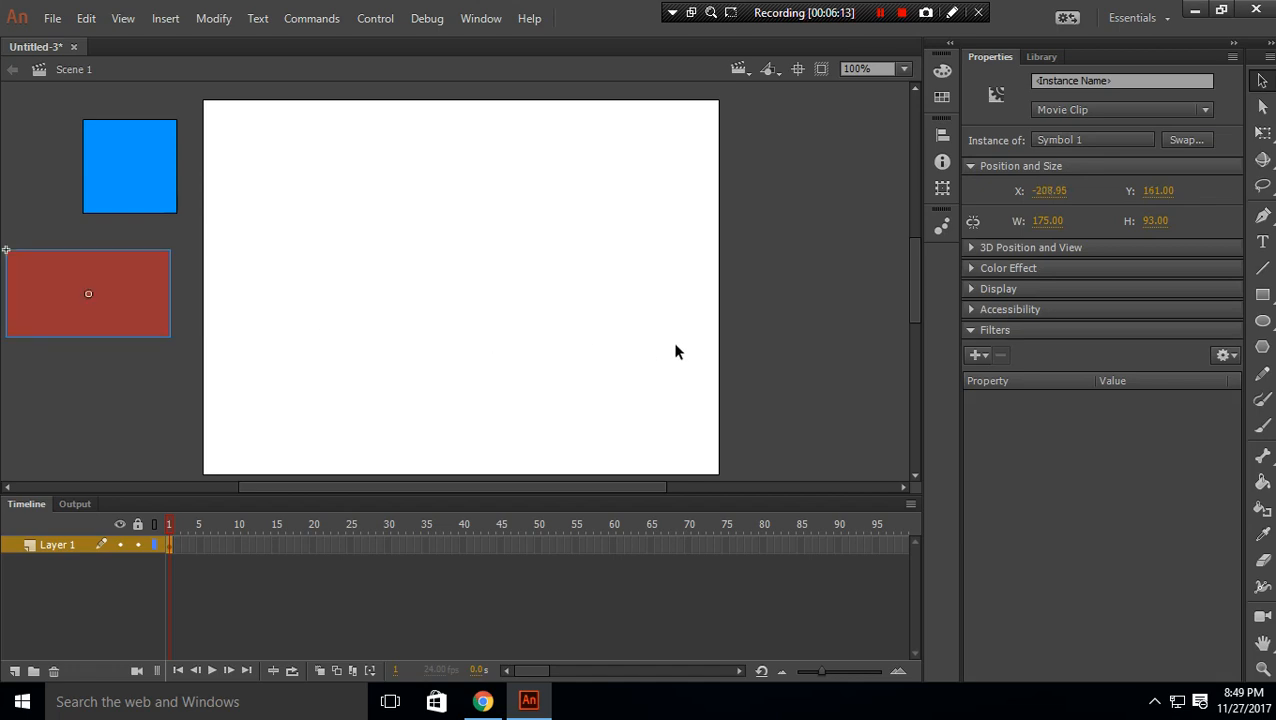
Add the static text "fgdfdytrguytygjhgy" to the stage and move it to about X 204, Y 142.
{"action": "left_click", "coordinate": [1262, 242]}
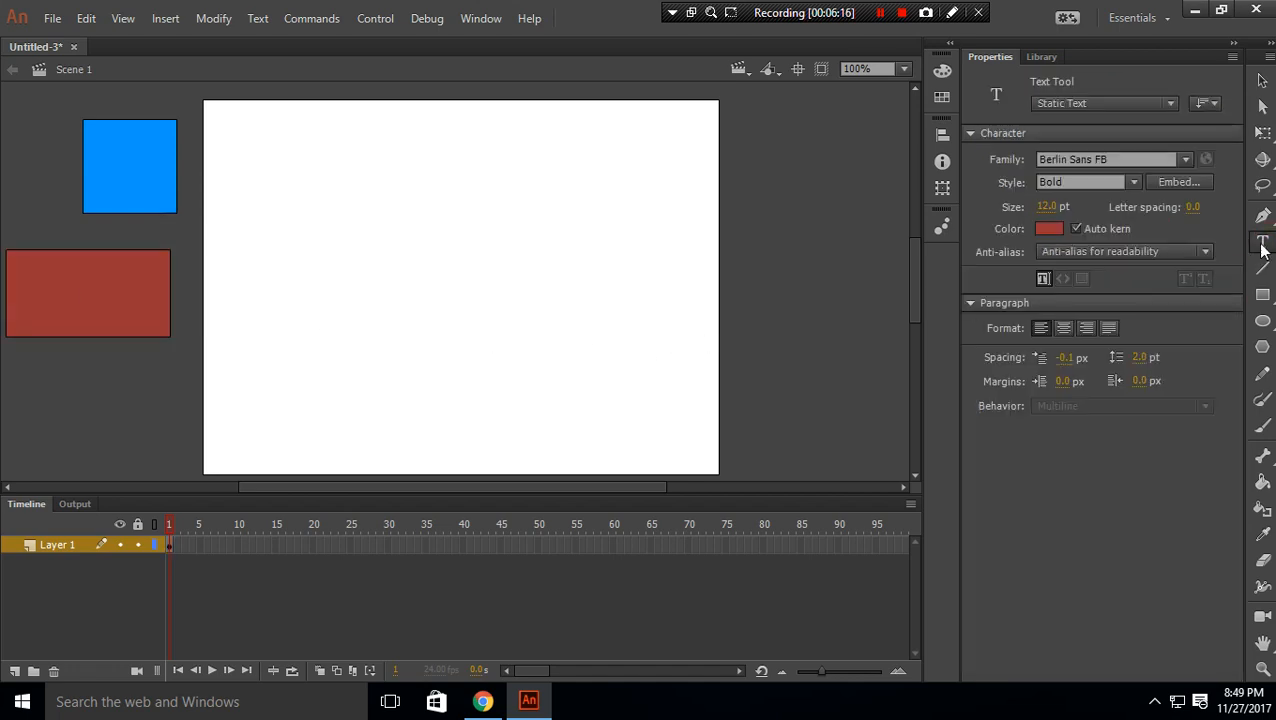
{"action": "left_click", "coordinate": [377, 260]}
{"action": "type", "text": "fgdfdytrguytygjh"}
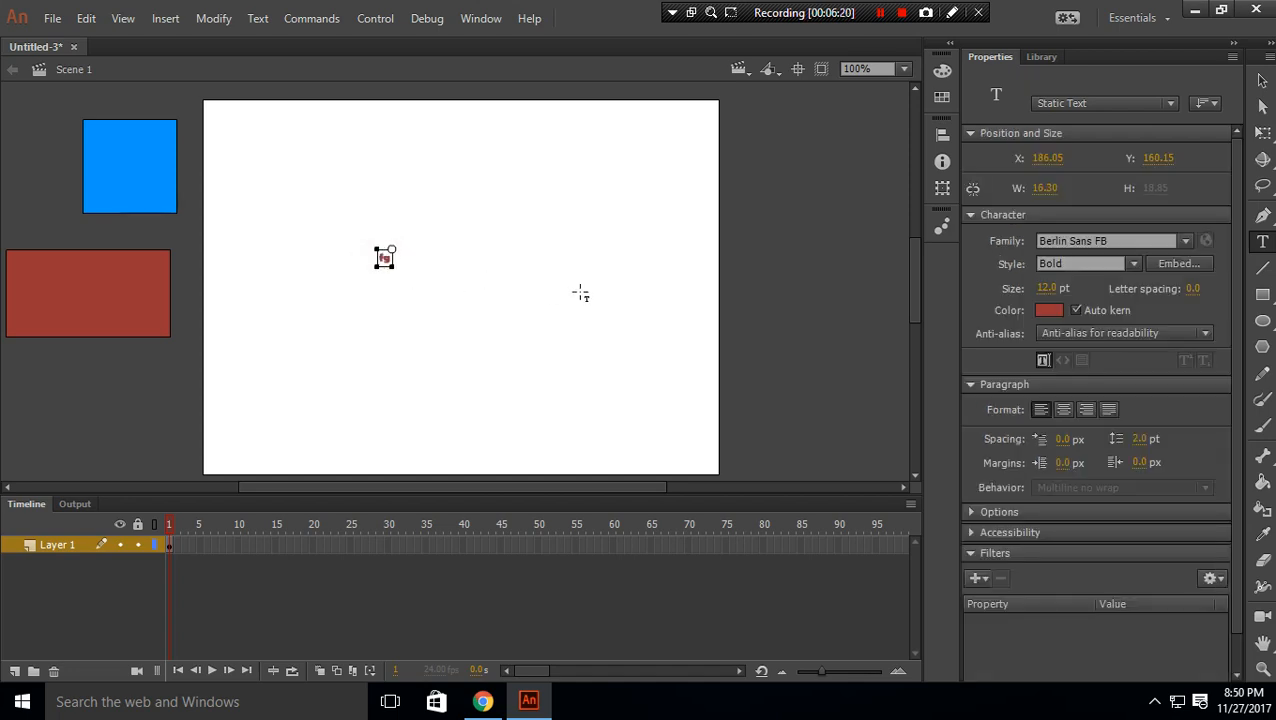
{"action": "type", "text": "gy"}
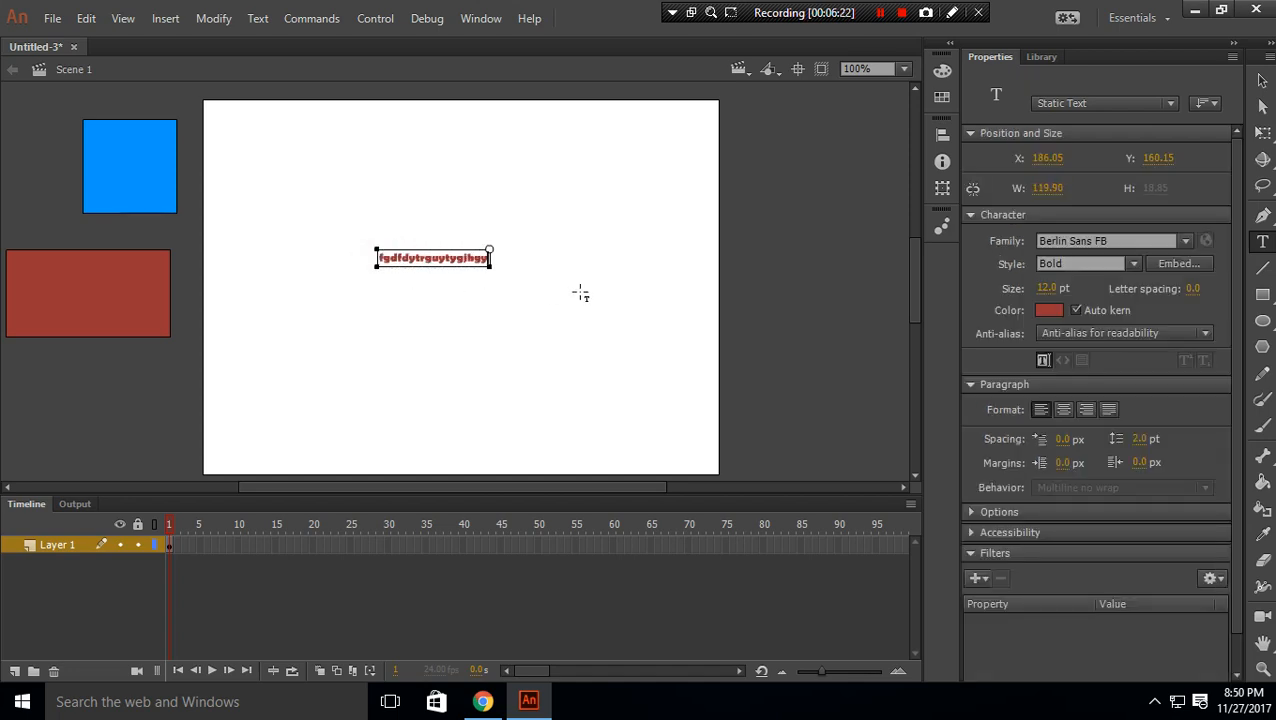
{"action": "left_click", "coordinate": [1262, 80]}
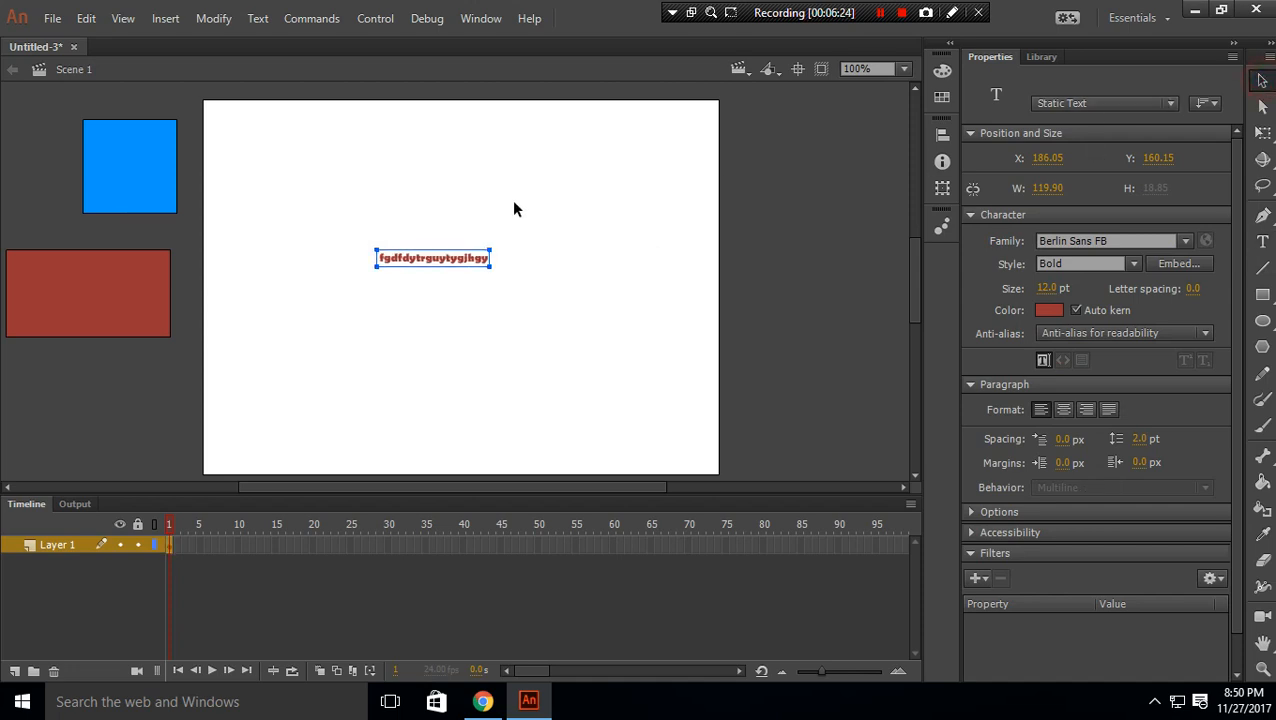
{"action": "mouse_move", "coordinate": [453, 255]}
{"action": "left_mouse_down"}
{"action": "mouse_move", "coordinate": [452, 218]}
{"action": "mouse_move", "coordinate": [471, 238]}
{"action": "left_mouse_up"}
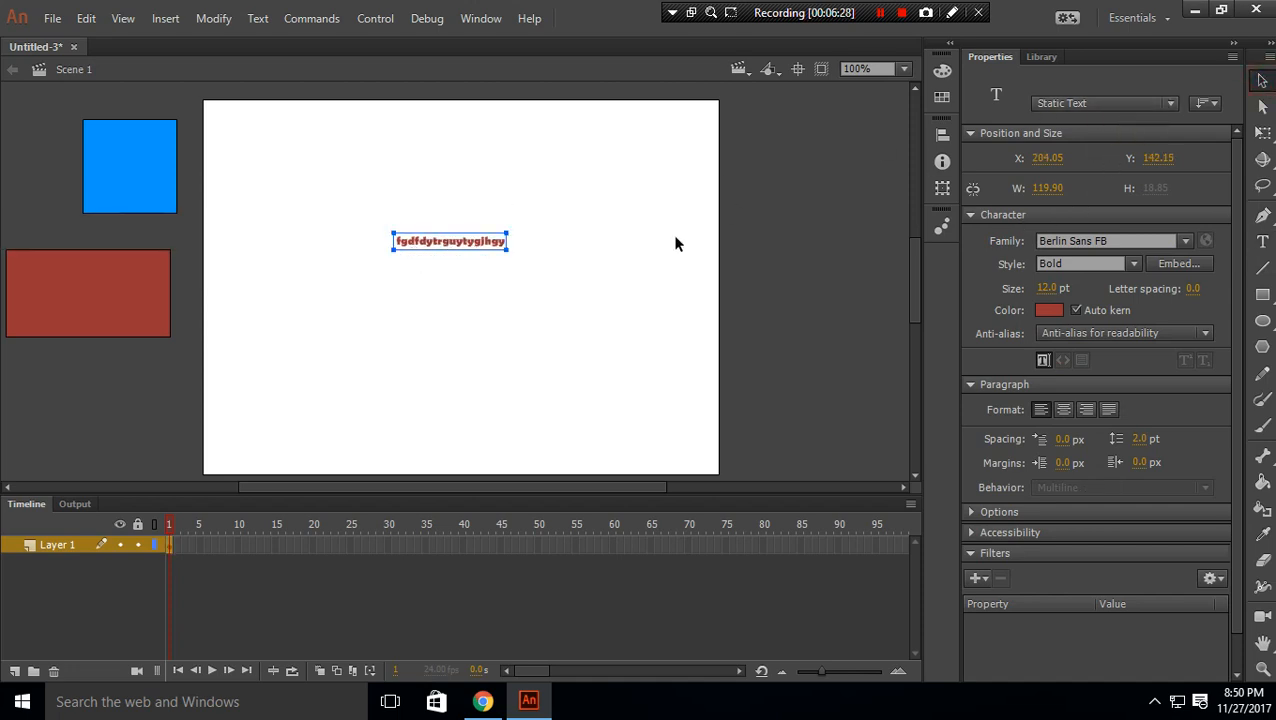
Try Dynamic Text as the text field's type and change it to Input Text.
{"action": "left_click", "coordinate": [1108, 105]}
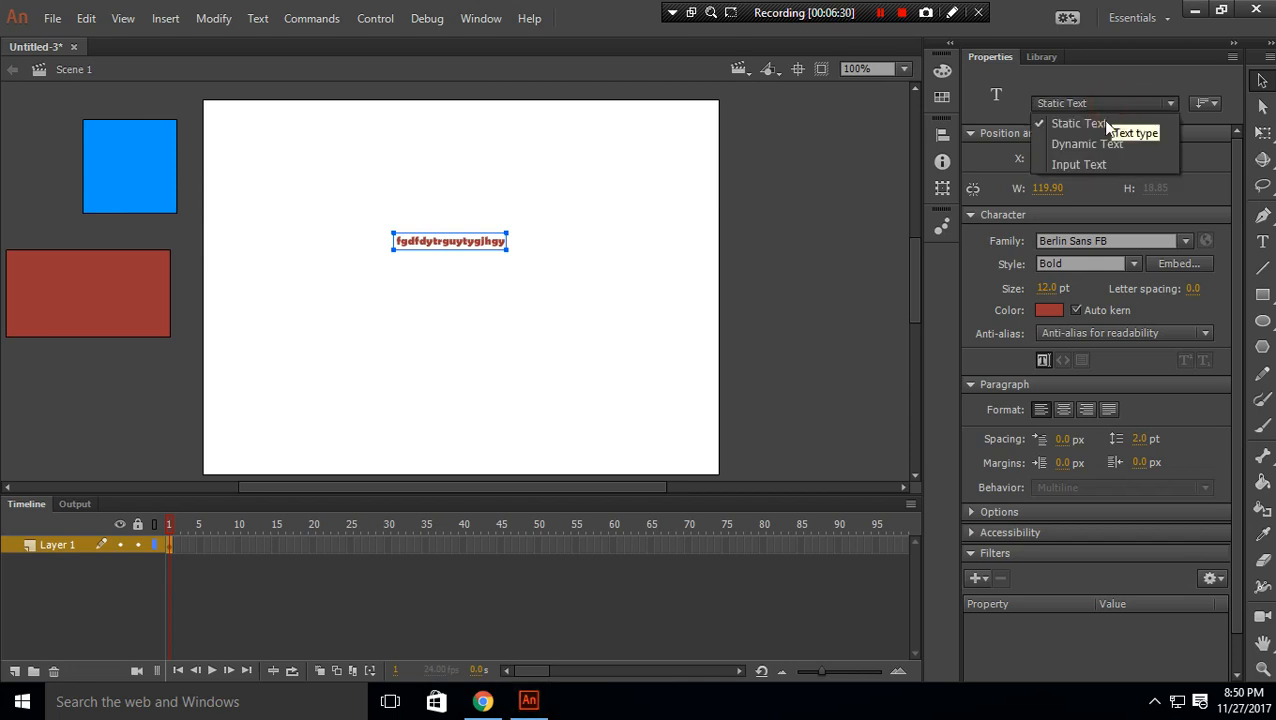
{"action": "left_click", "coordinate": [1099, 143]}
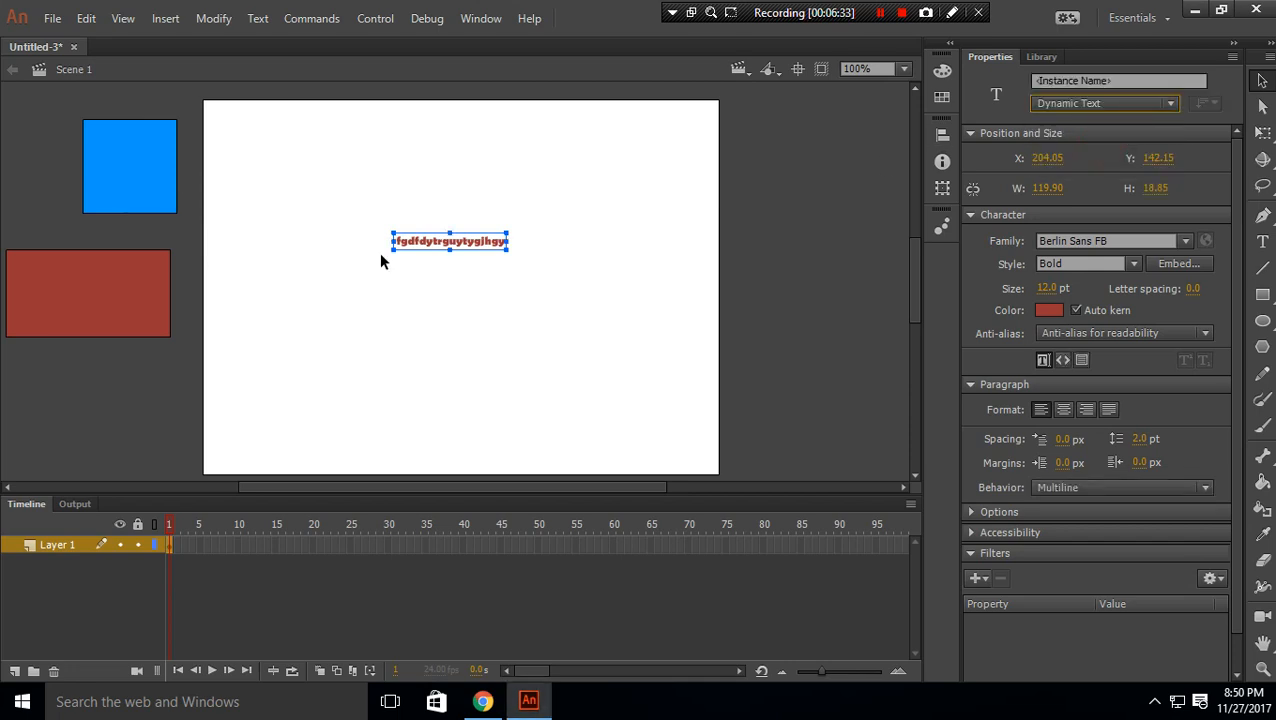
{"action": "left_click", "coordinate": [1079, 79]}
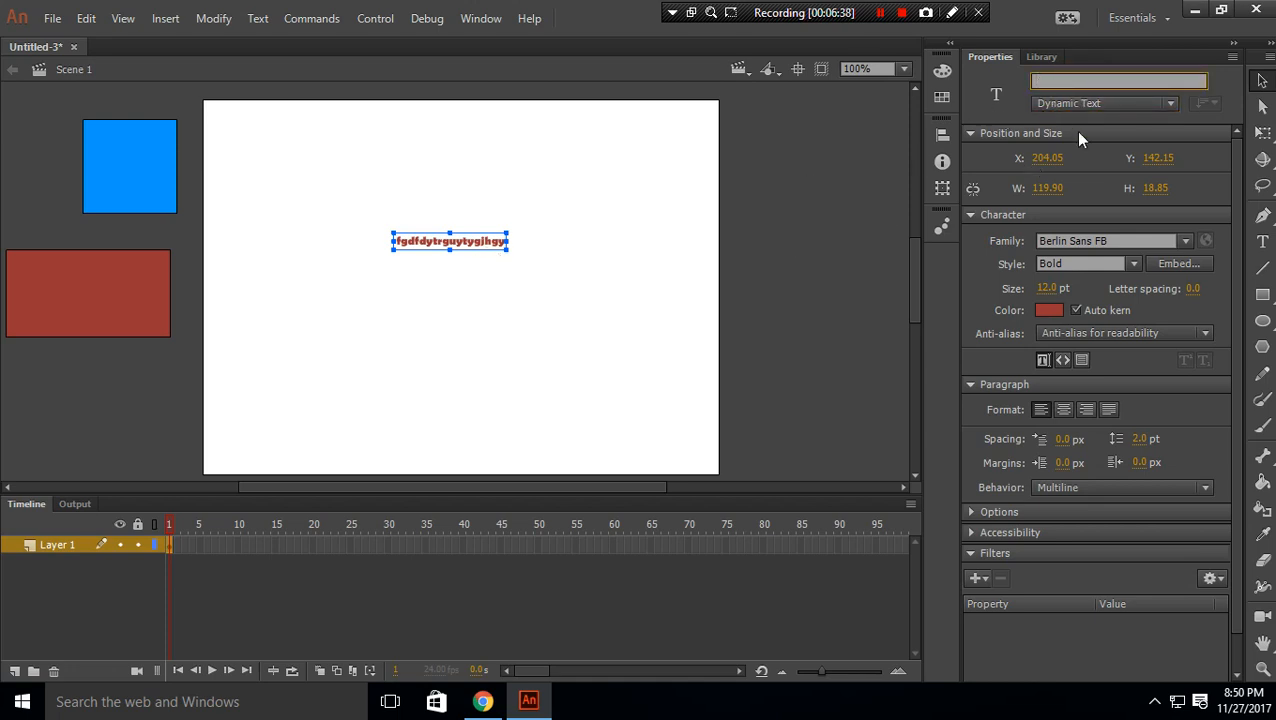
{"action": "left_click", "coordinate": [1095, 101]}
{"action": "left_click", "coordinate": [1088, 161]}
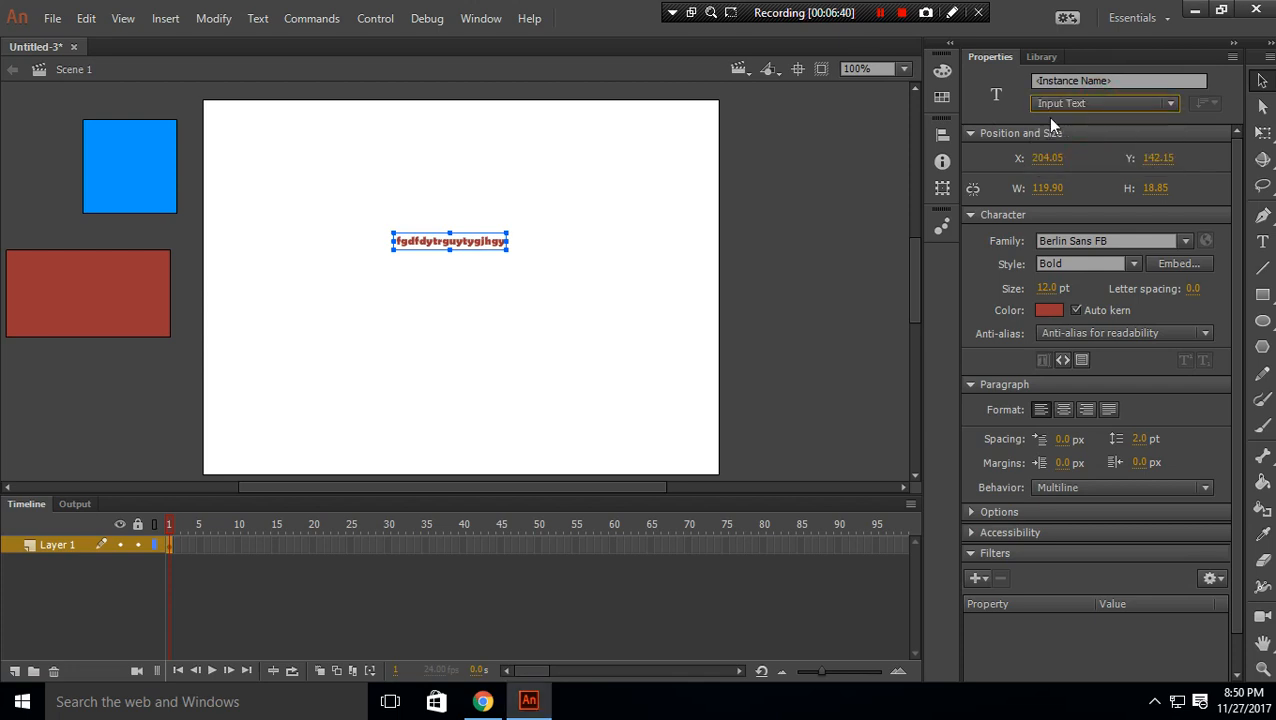
Test the movie, replace the field's text with "hgfhgftrdhgff", close the preview and return to the timeline.
{"action": "left_click", "coordinate": [632, 221]}
{"action": "key", "text": "ctrl+Return"}
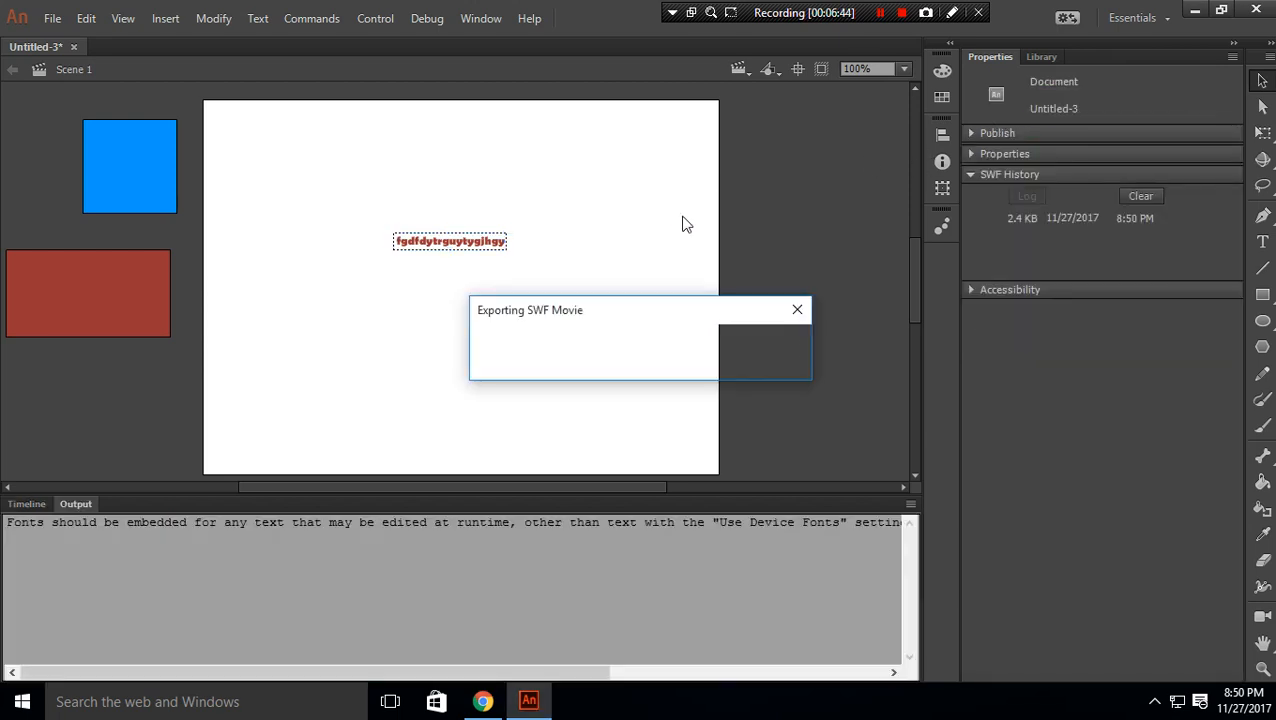
{"action": "left_click", "coordinate": [627, 303]}
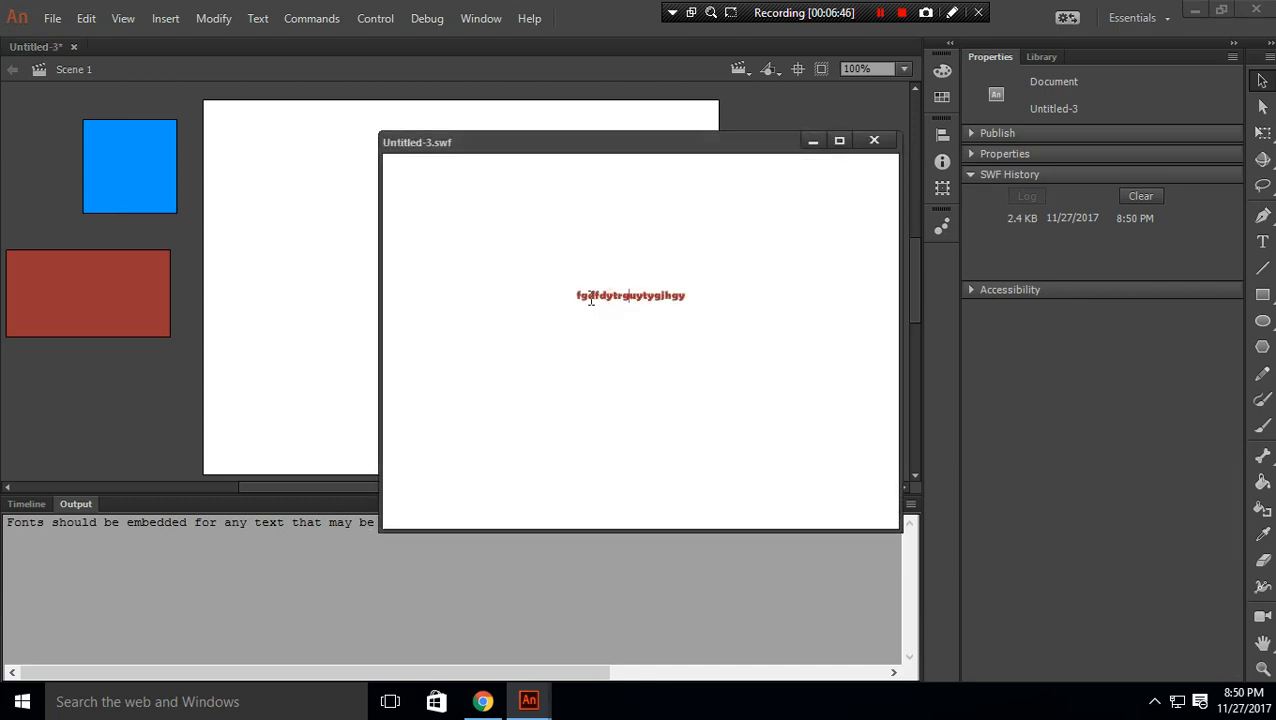
{"action": "left_click_drag", "start_coordinate": [576, 295], "coordinate": [793, 311]}
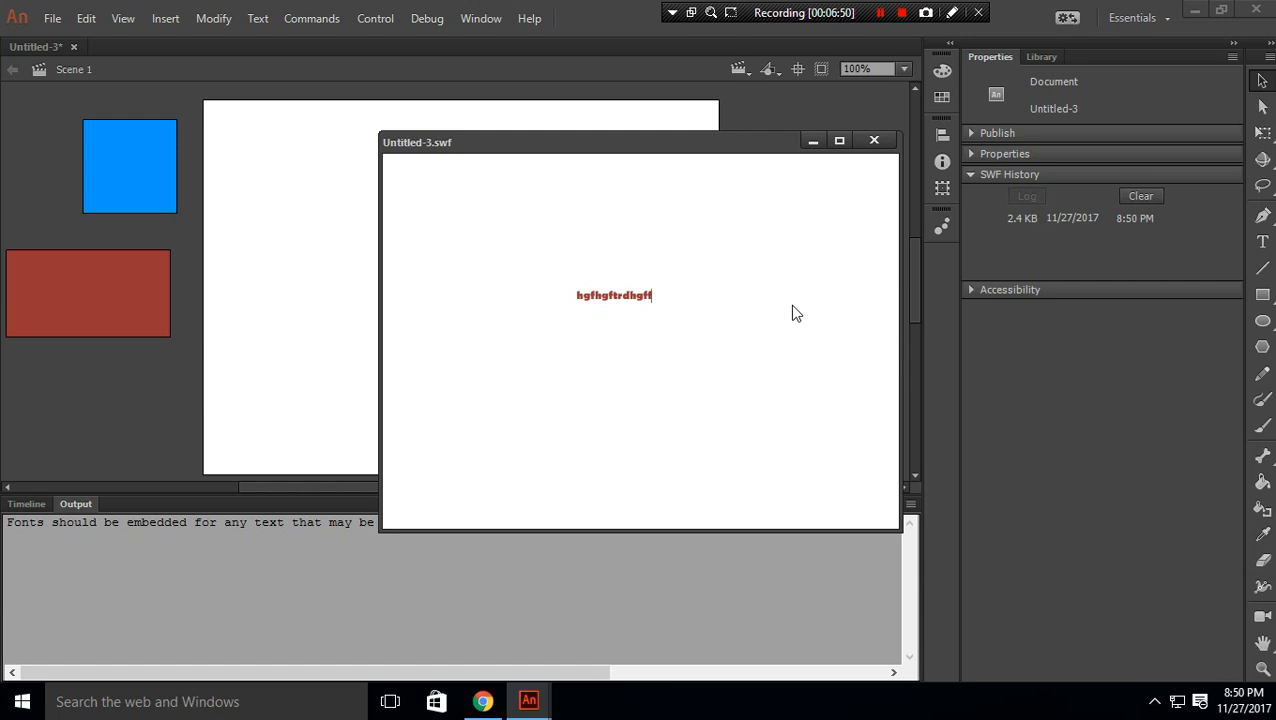
{"action": "left_click", "coordinate": [874, 141]}
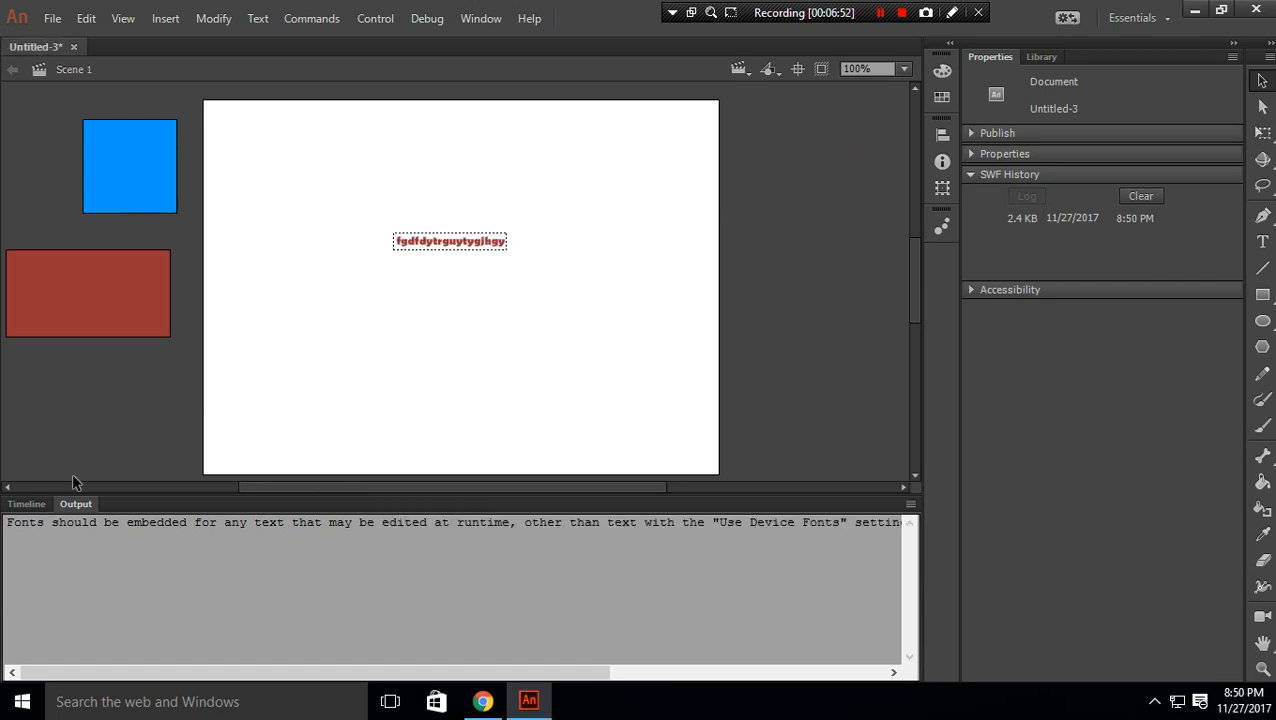
{"action": "left_click", "coordinate": [27, 504]}
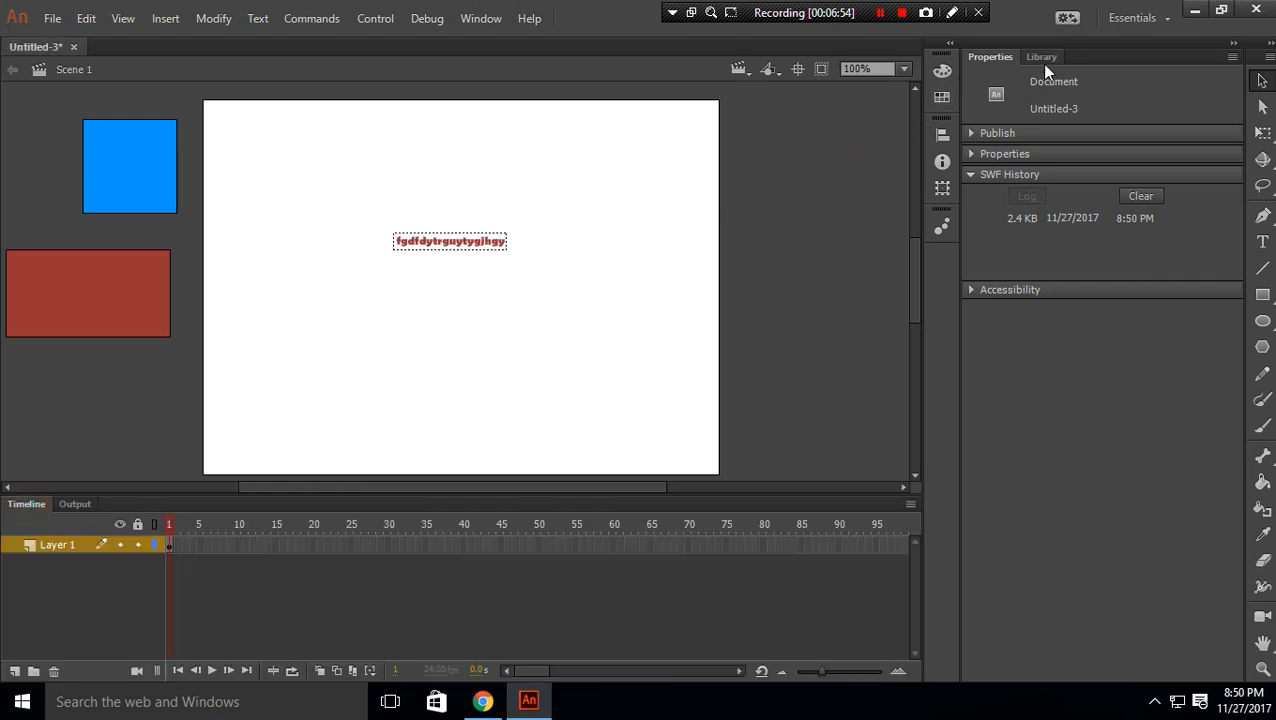
Select the text field and set its type back to Static Text.
{"action": "left_click", "coordinate": [503, 246]}
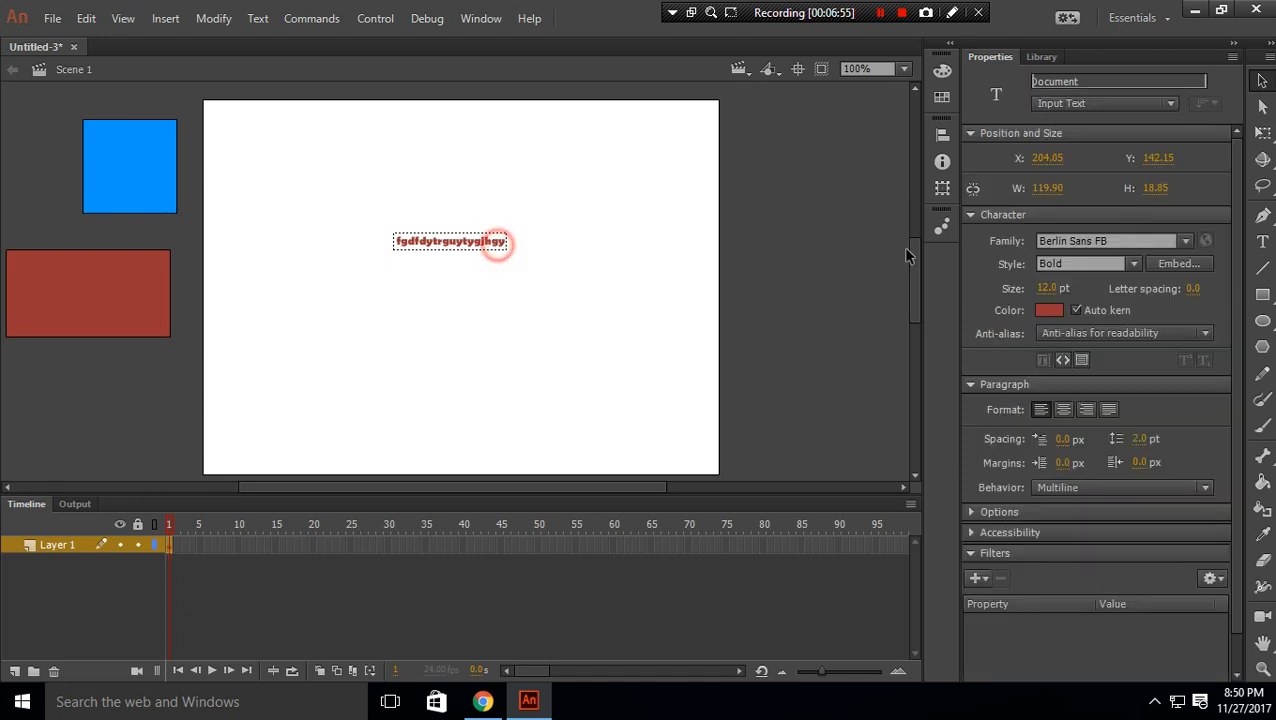
{"action": "left_click", "coordinate": [1108, 103]}
{"action": "left_click", "coordinate": [1096, 124]}
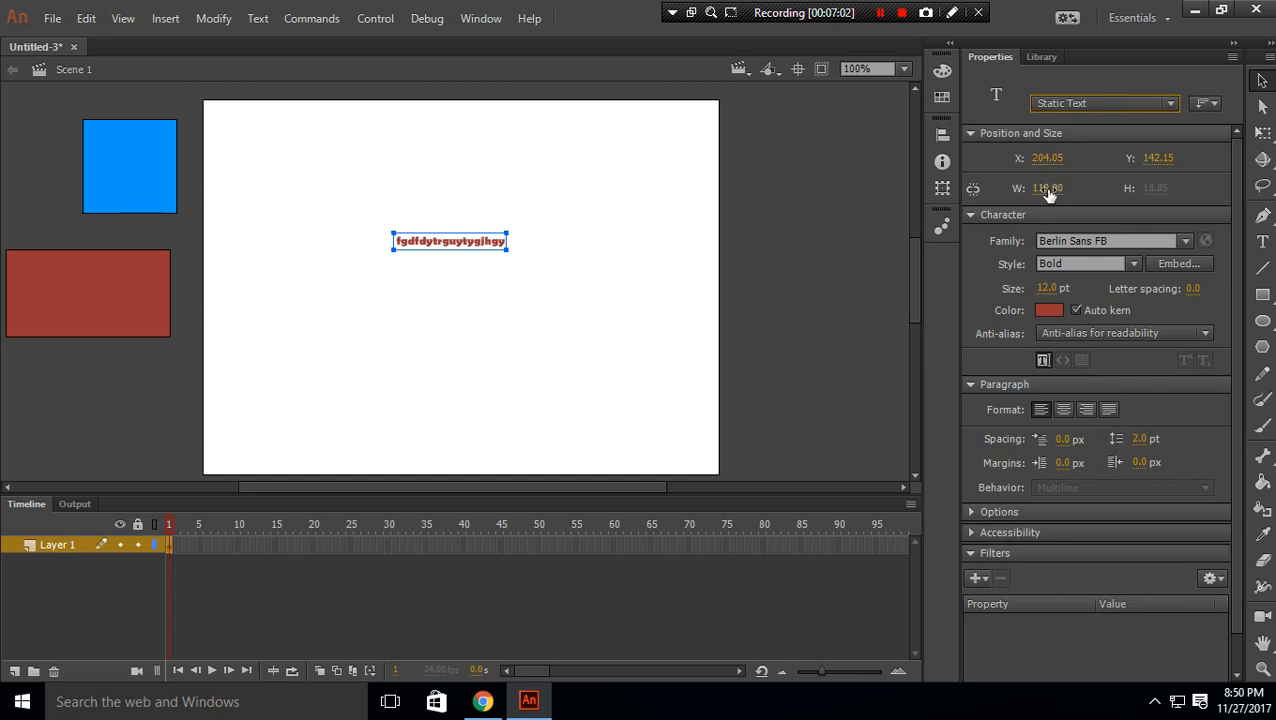
{"action": "left_click_drag", "start_coordinate": [1048, 190], "coordinate": [1071, 191]}
Format the text in Britannic Bold at 100 pt and move it to about X 38, Y 104.
{"action": "left_click", "coordinate": [1182, 242]}
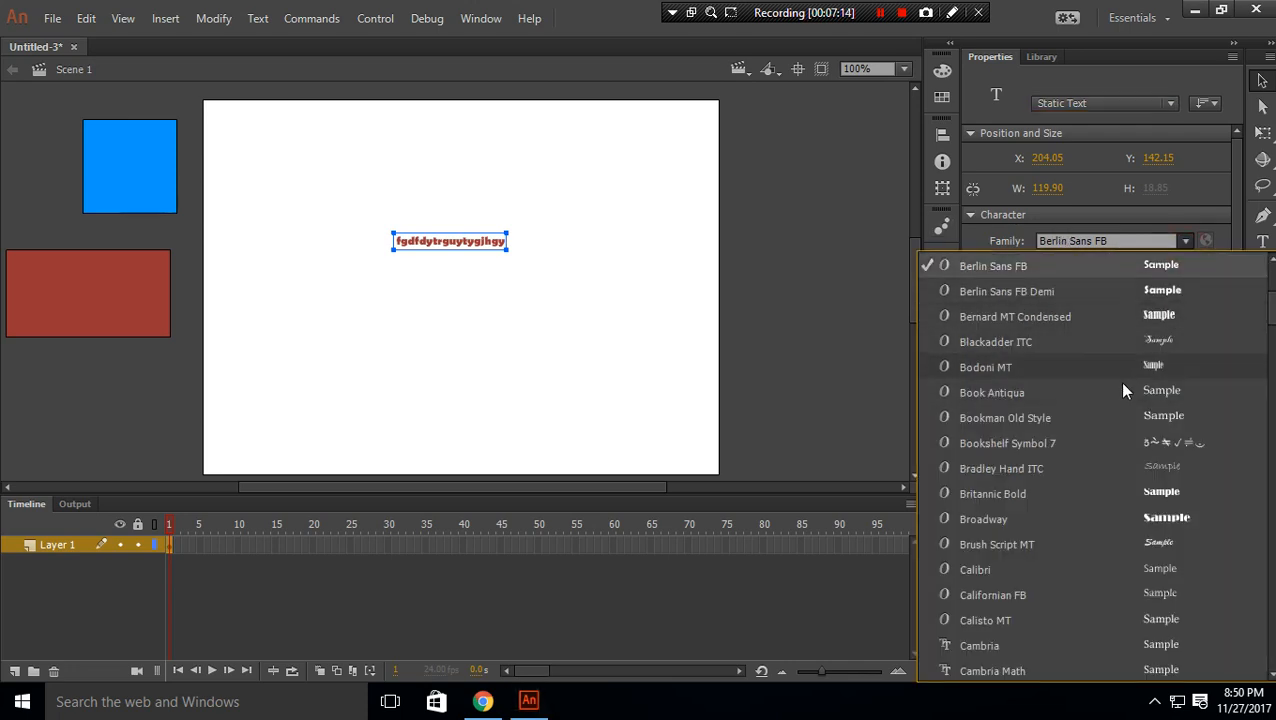
{"action": "left_click", "coordinate": [1127, 492]}
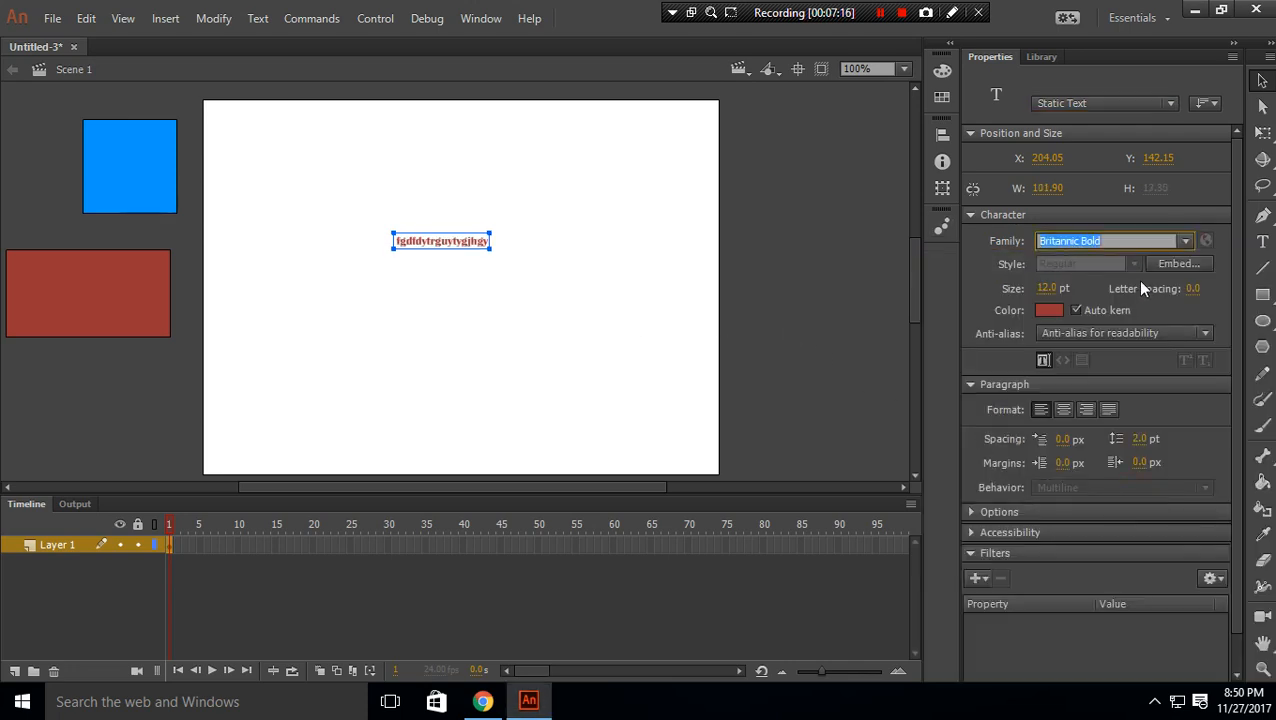
{"action": "left_click", "coordinate": [1044, 290]}
{"action": "type", "text": "100"}
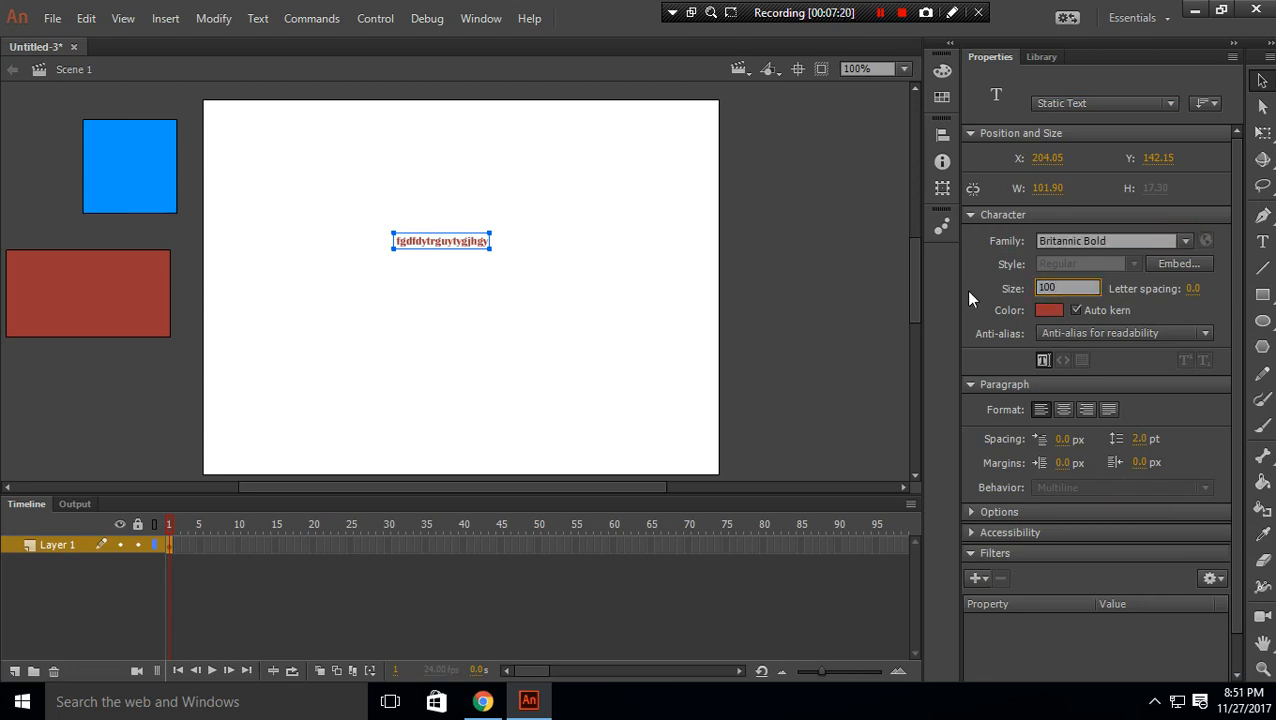
{"action": "left_click", "coordinate": [478, 234]}
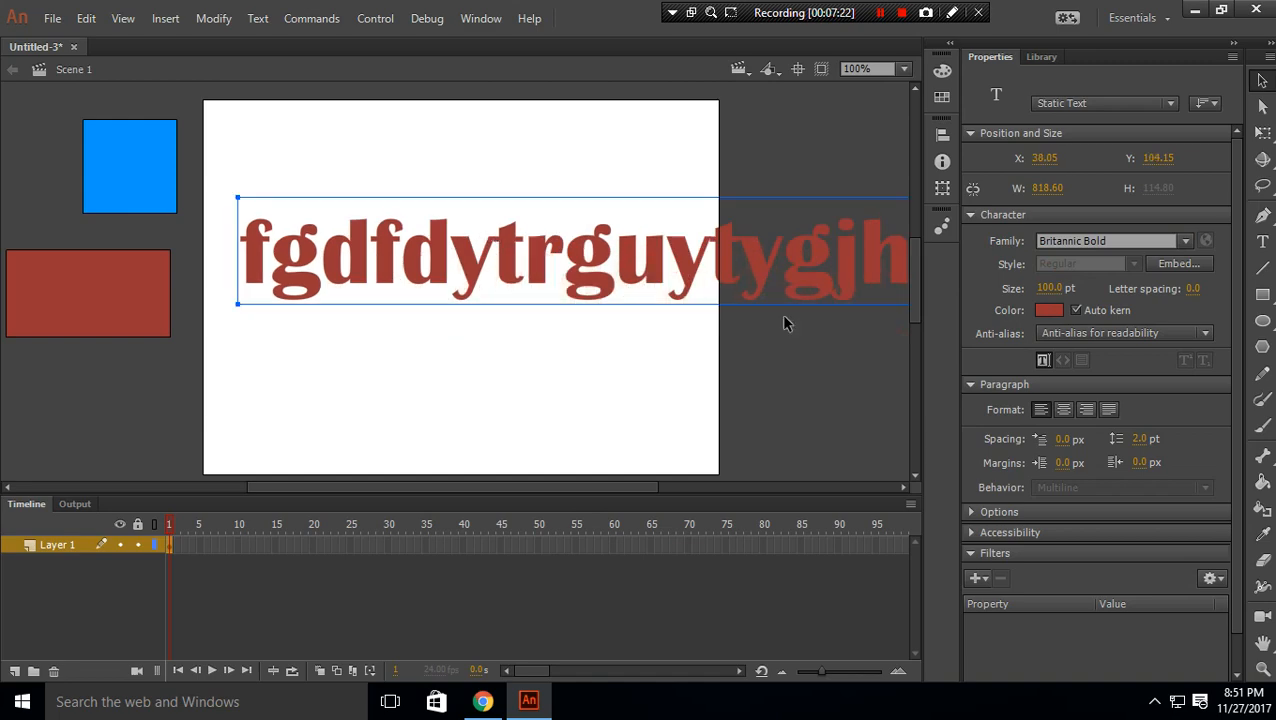
Embed the Britannic Bold font with the All, Uppercase, Lowercase and Numerals character ranges.
{"action": "left_click", "coordinate": [1159, 265]}
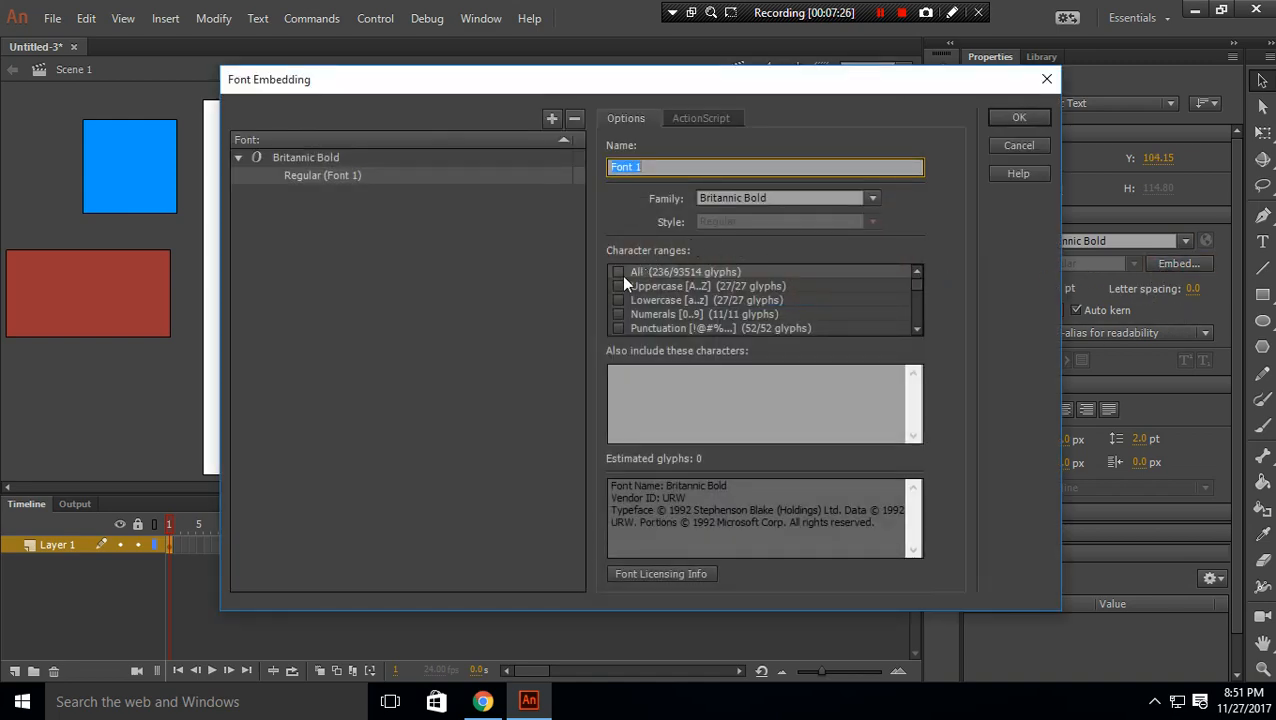
{"action": "left_click", "coordinate": [619, 272]}
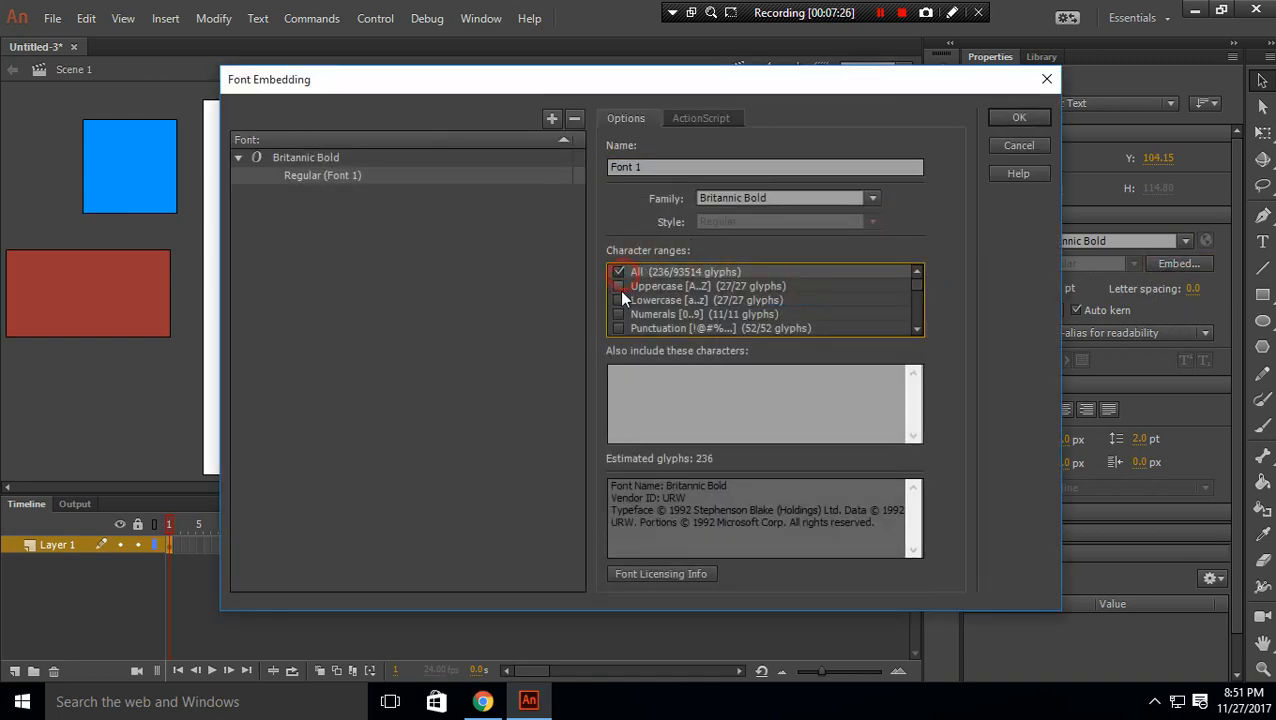
{"action": "left_click", "coordinate": [619, 286]}
{"action": "left_click", "coordinate": [618, 300]}
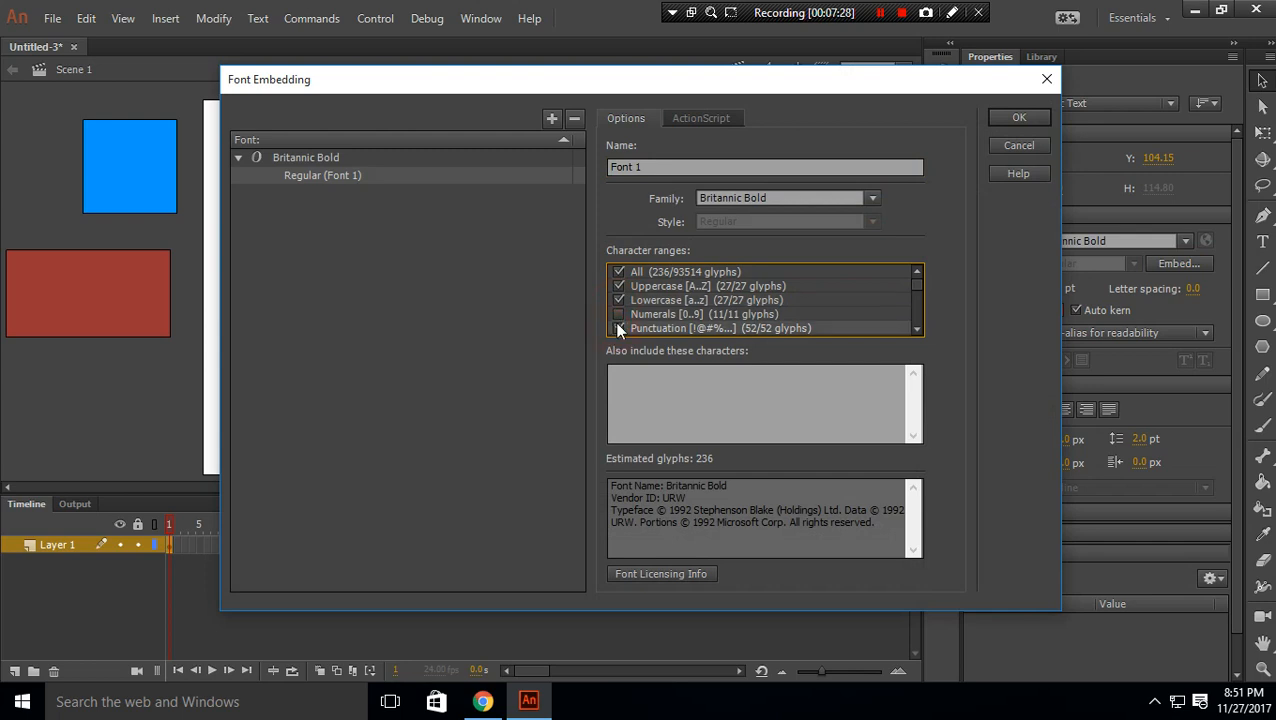
{"action": "left_click", "coordinate": [619, 314]}
{"action": "left_click", "coordinate": [1019, 117]}
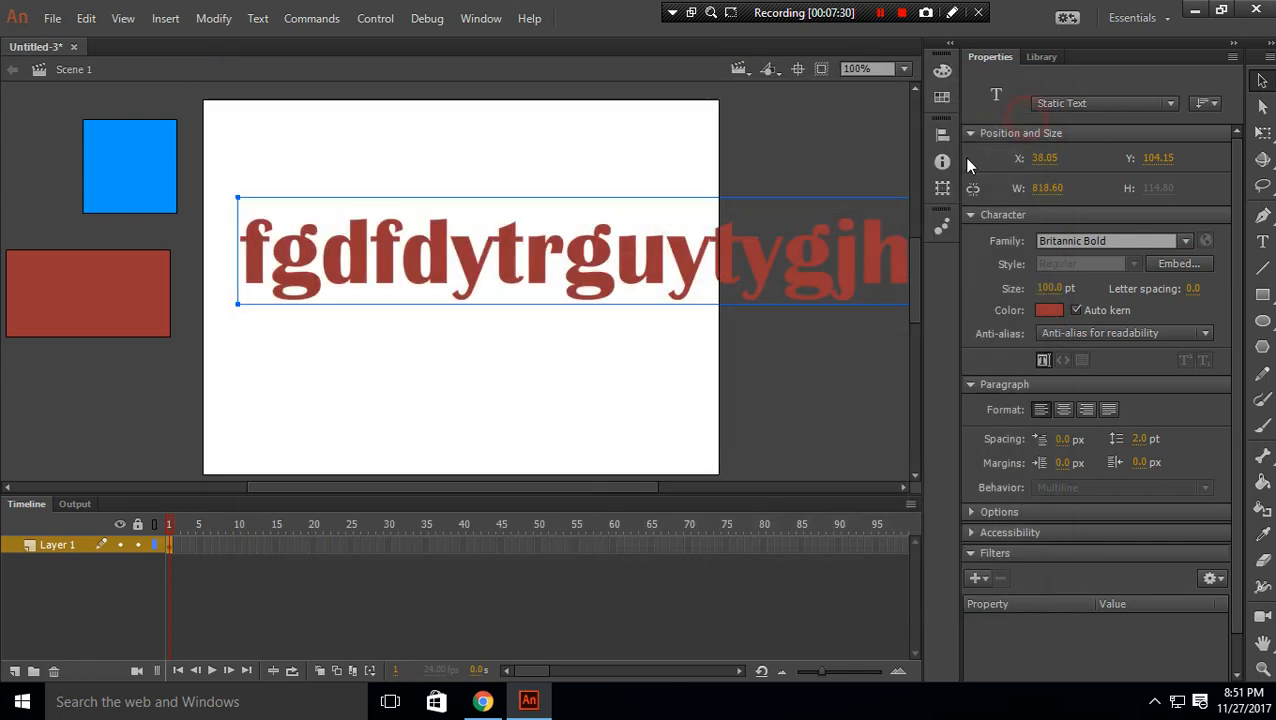
Change the text to Input Text and test the movie by replacing part of the text with "@#$%^".
{"action": "left_click", "coordinate": [1066, 102]}
{"action": "left_click", "coordinate": [1066, 162]}
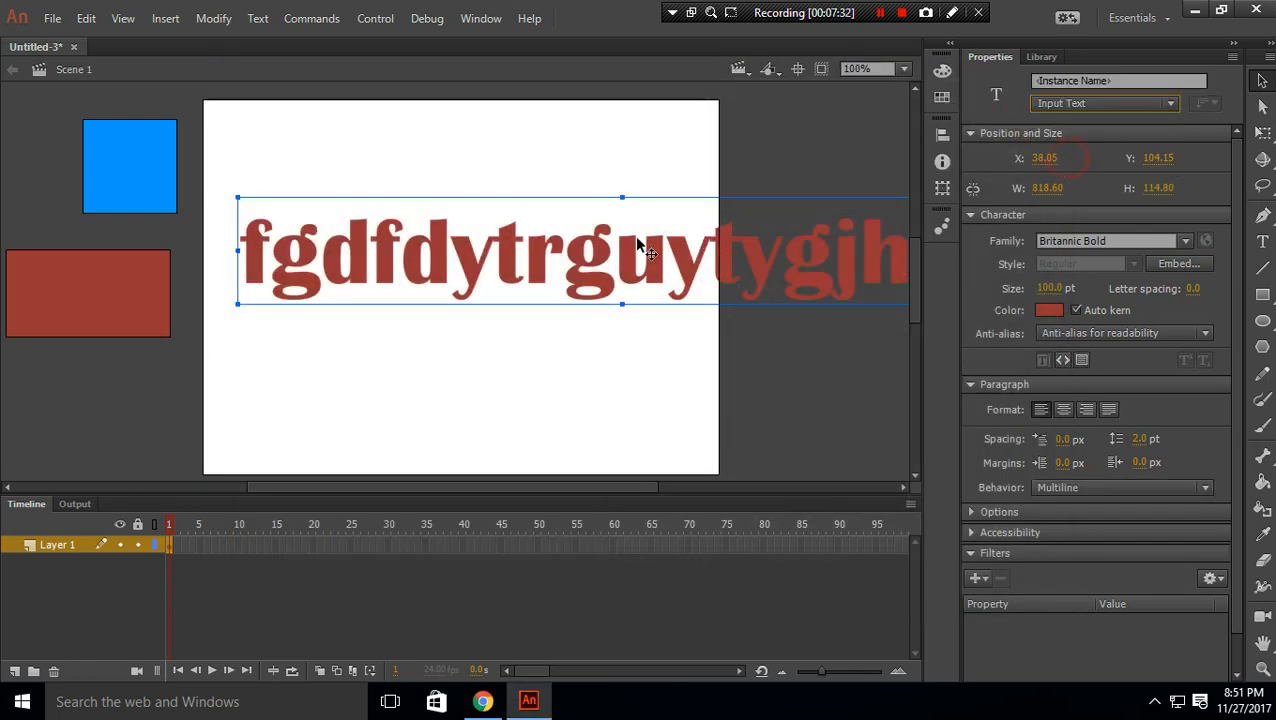
{"action": "key", "text": "ctrl+Return"}
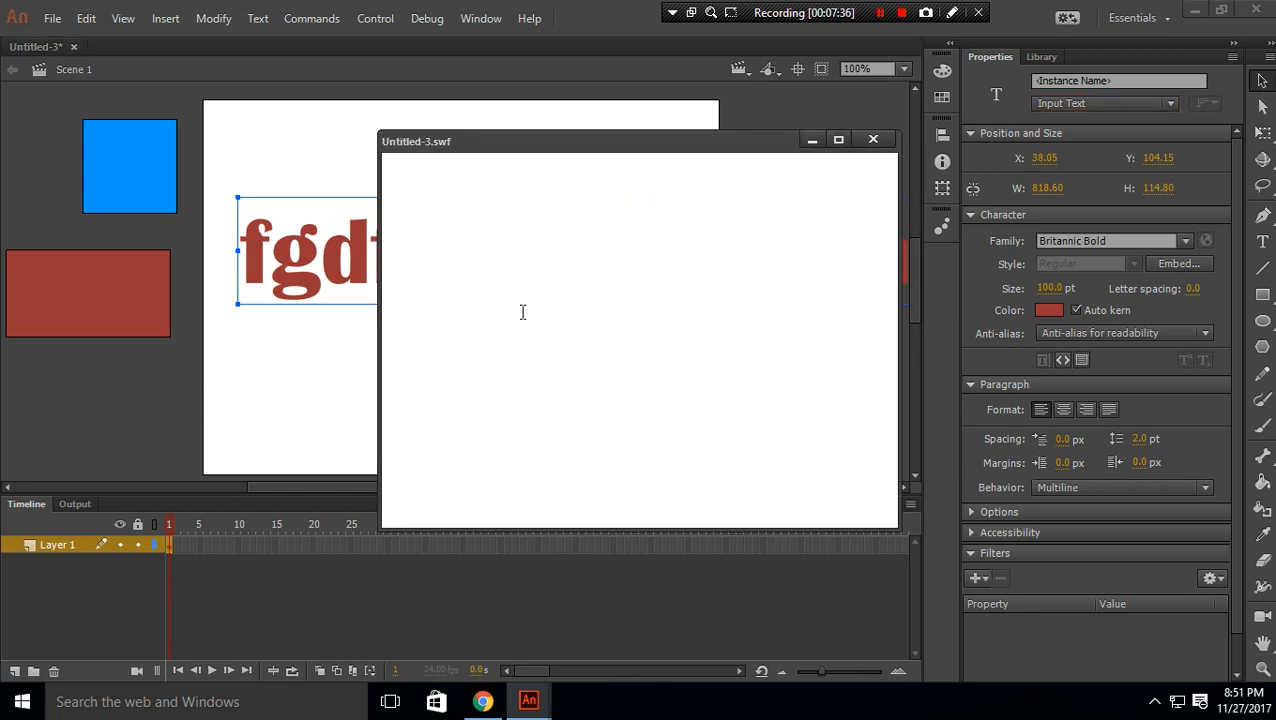
{"action": "left_click_drag", "start_coordinate": [443, 301], "coordinate": [1113, 361]}
{"action": "type", "text": "@"}
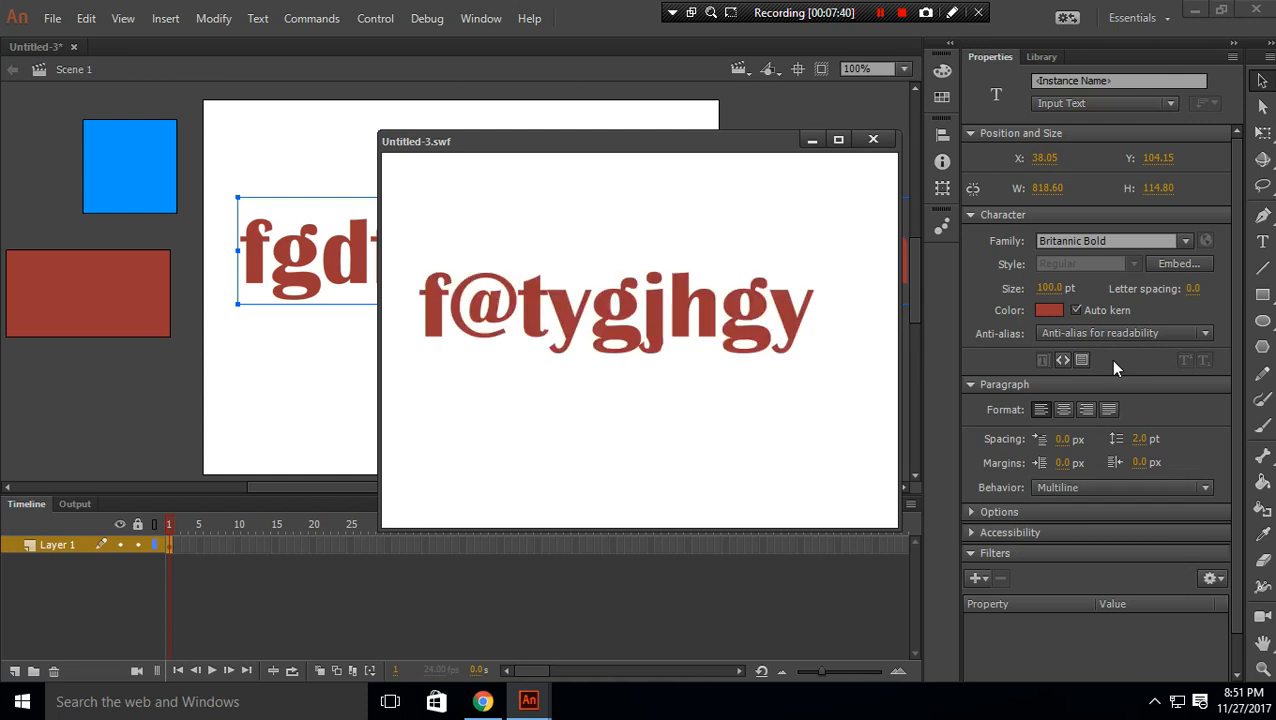
{"action": "type", "text": "#$%^"}
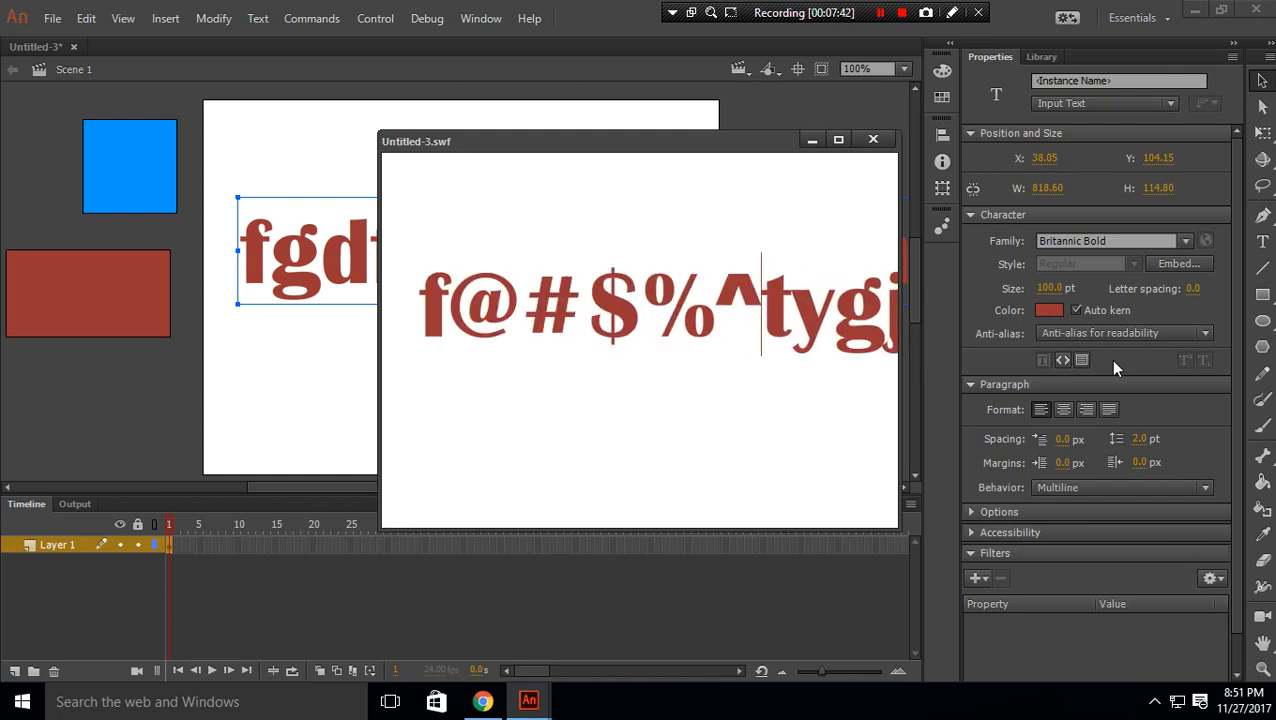
{"action": "left_click", "coordinate": [872, 140]}
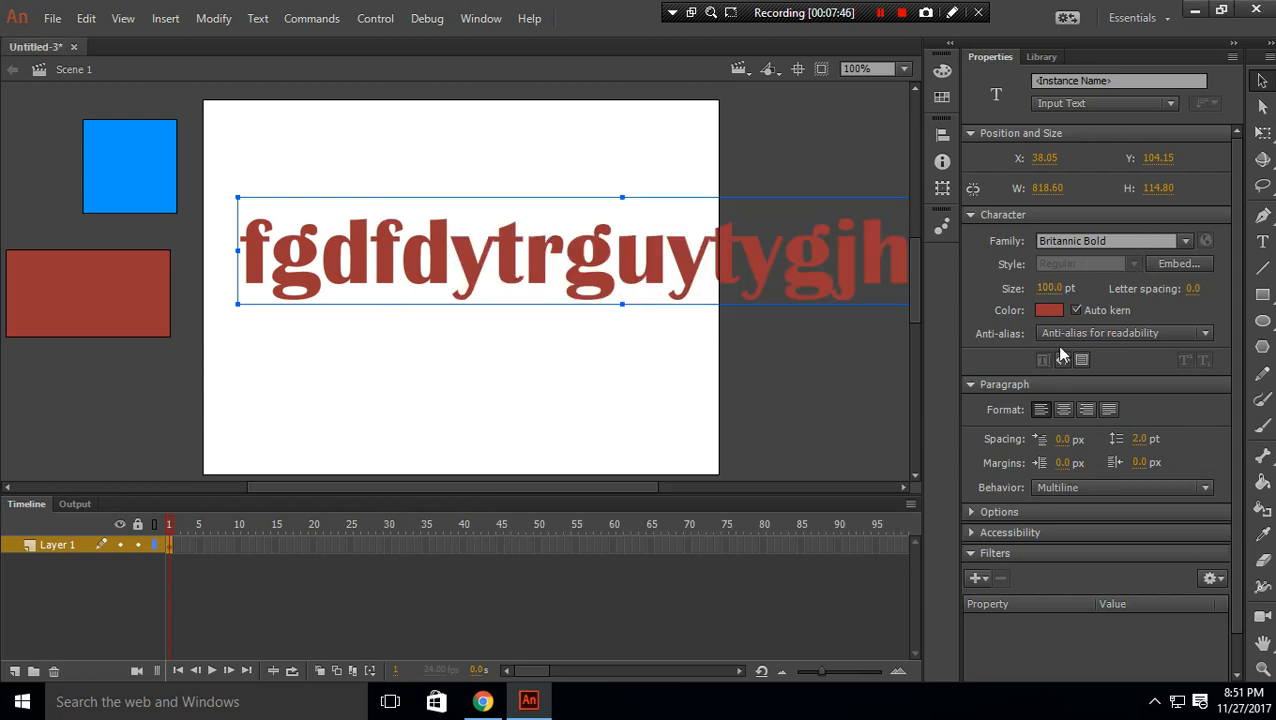
Recolour the selected text yellow-green and collapse its character properties.
{"action": "left_click", "coordinate": [1046, 310]}
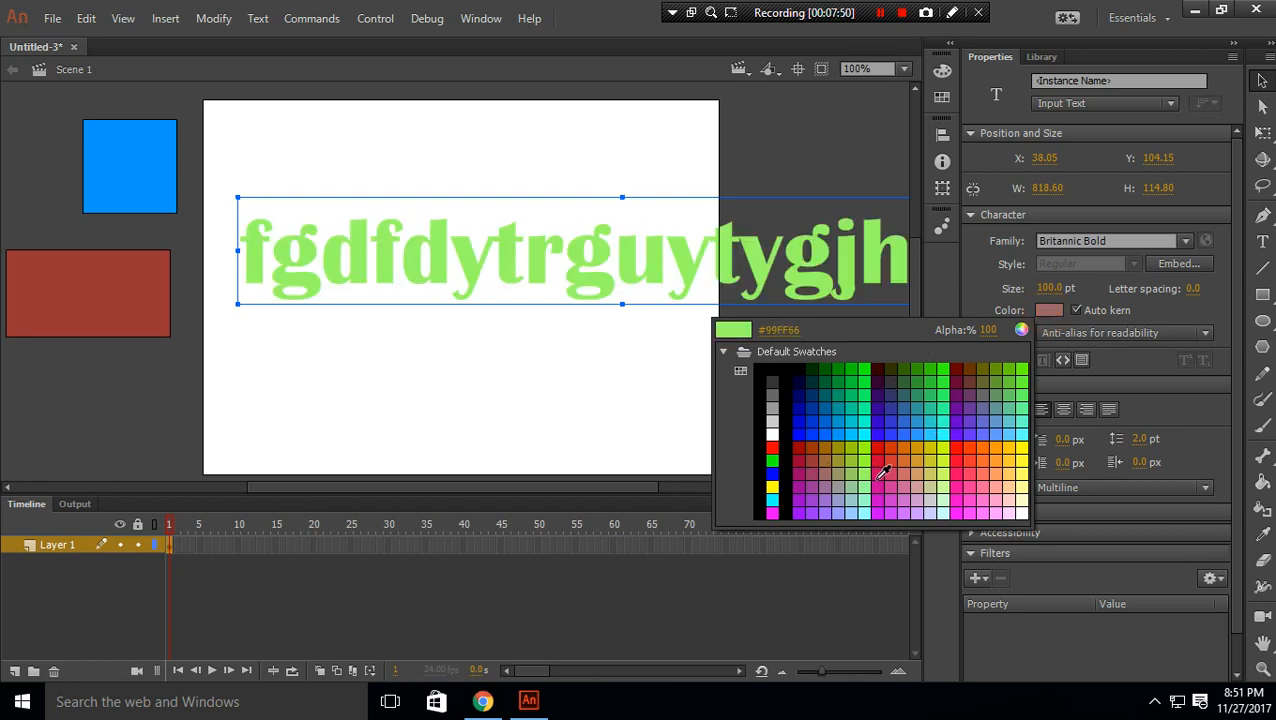
{"action": "left_click", "coordinate": [945, 467]}
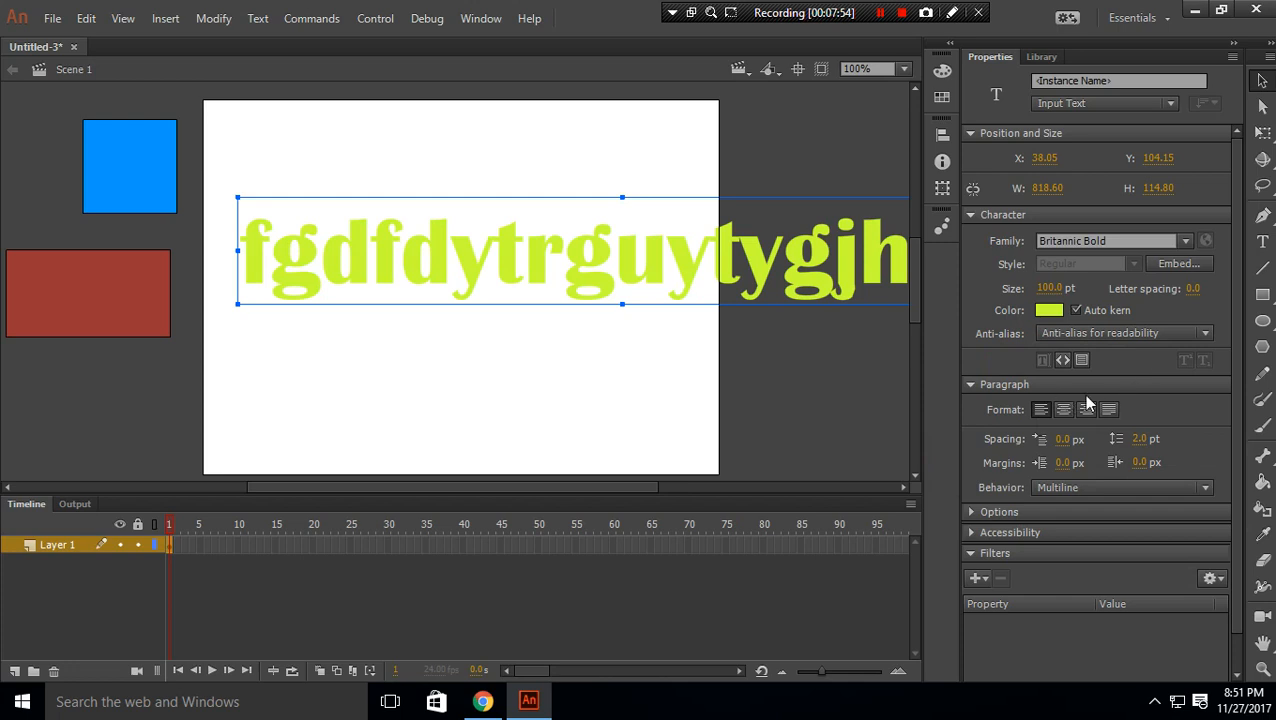
{"action": "left_click", "coordinate": [975, 216]}
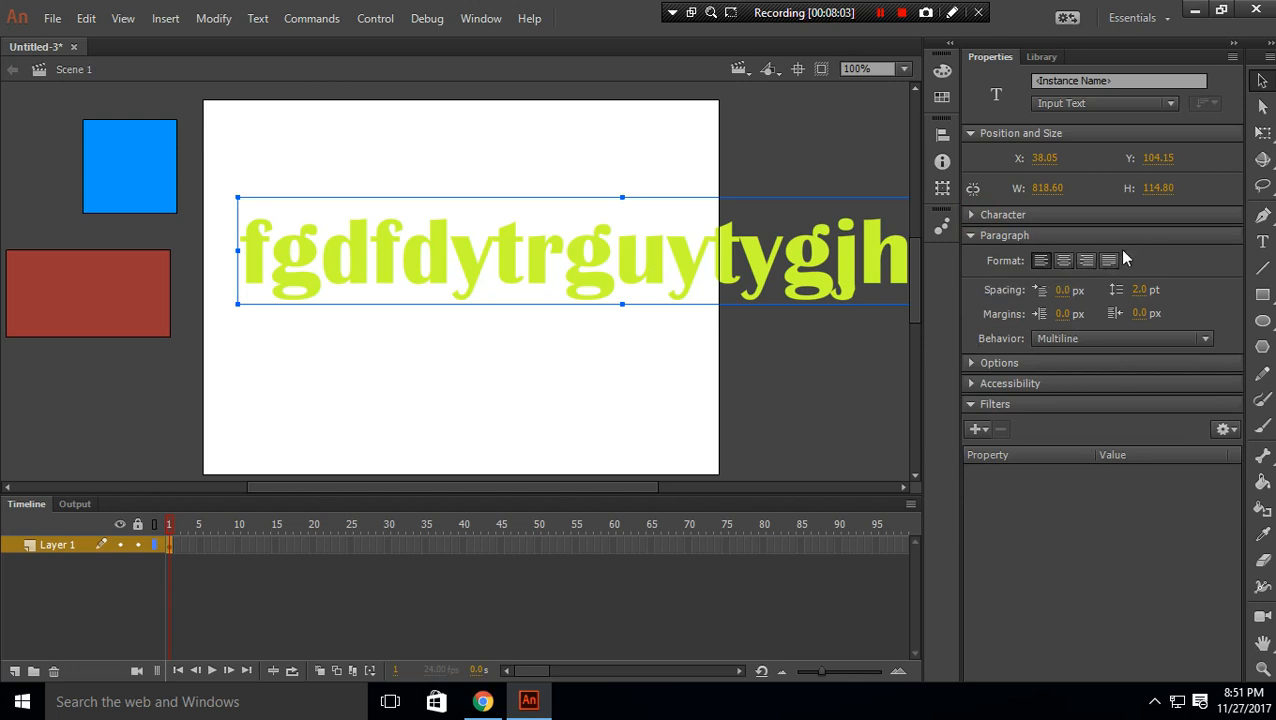
Insert "jkgjkhjkh" after "fgdfdytrg" in the text field and reselect the field as an object.
{"action": "double_click", "coordinate": [612, 272]}
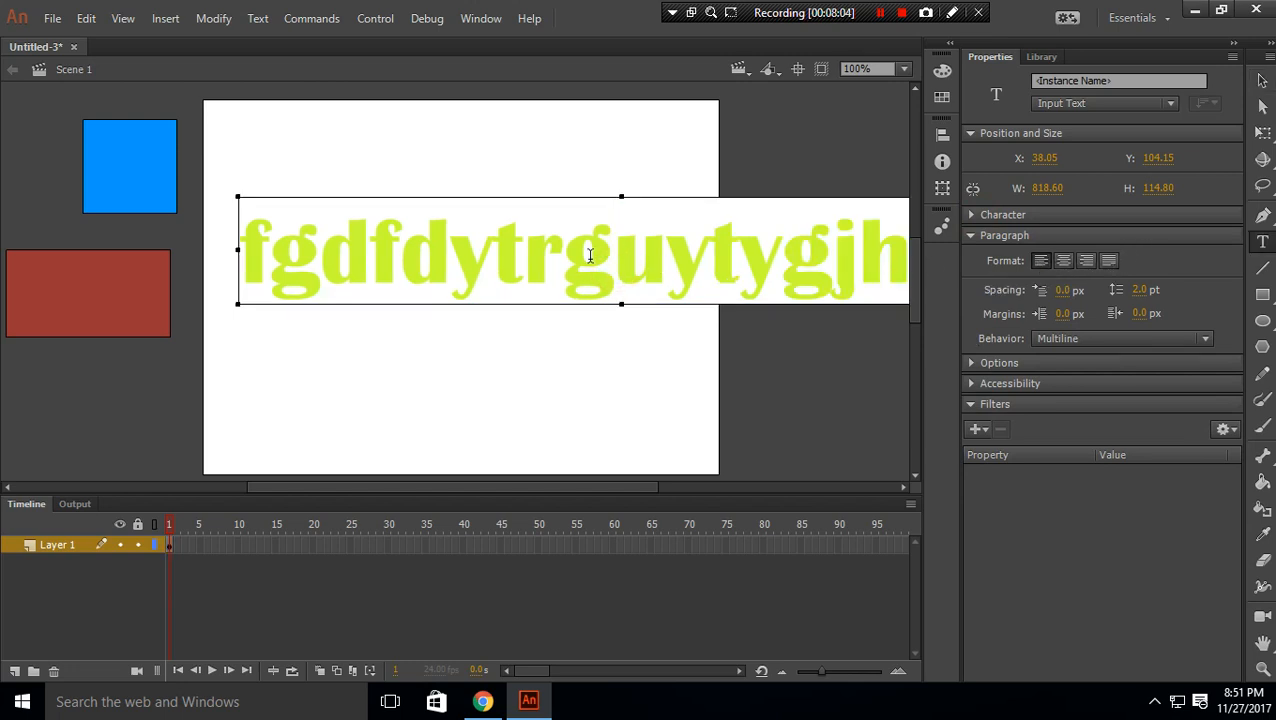
{"action": "type", "text": "jkgjkhjl"}
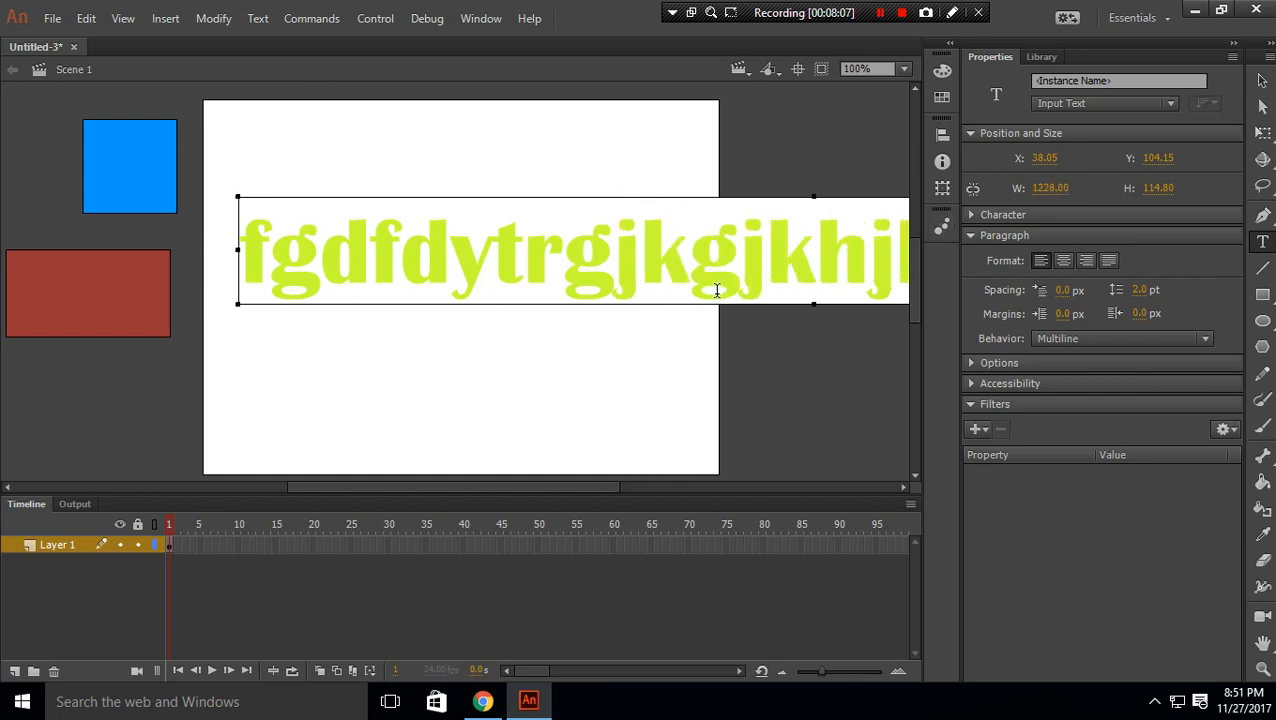
{"action": "left_click", "coordinate": [1262, 80]}
{"action": "left_click", "coordinate": [600, 258]}
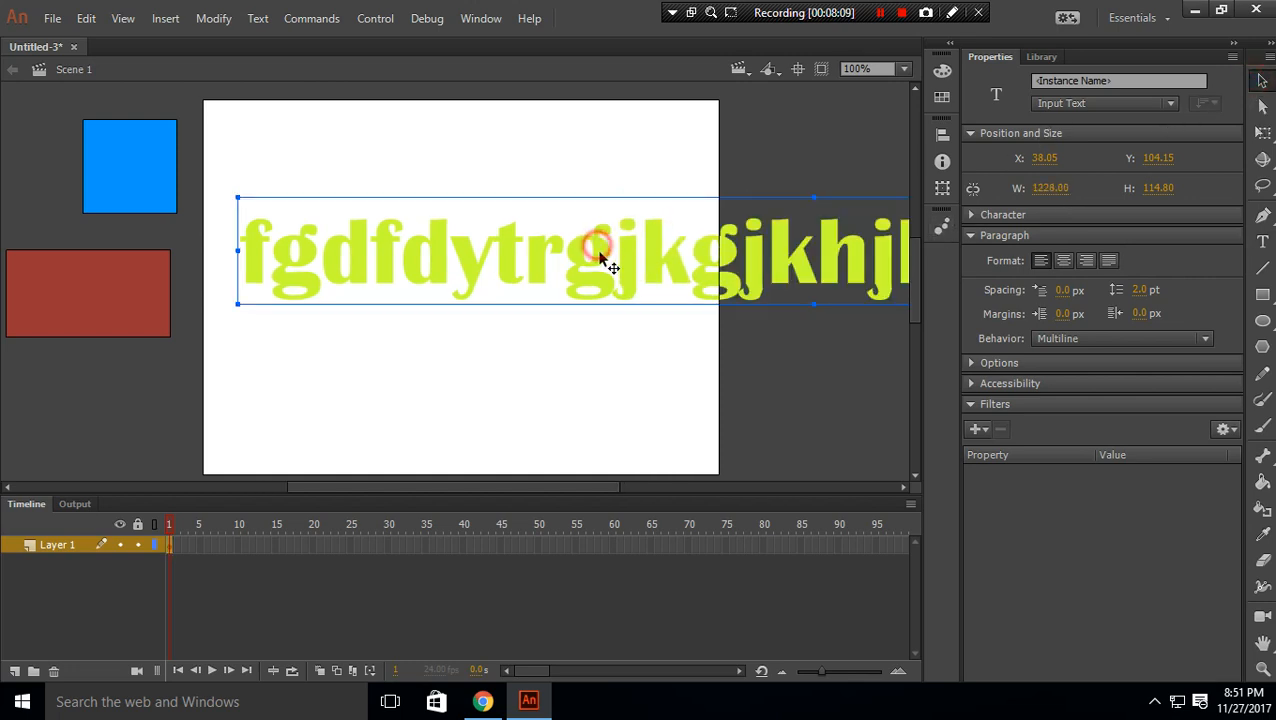
Set the text size to 20 pt and move the text field to about X 94, Y 52.
{"action": "left_click", "coordinate": [971, 215]}
{"action": "left_click", "coordinate": [1048, 288]}
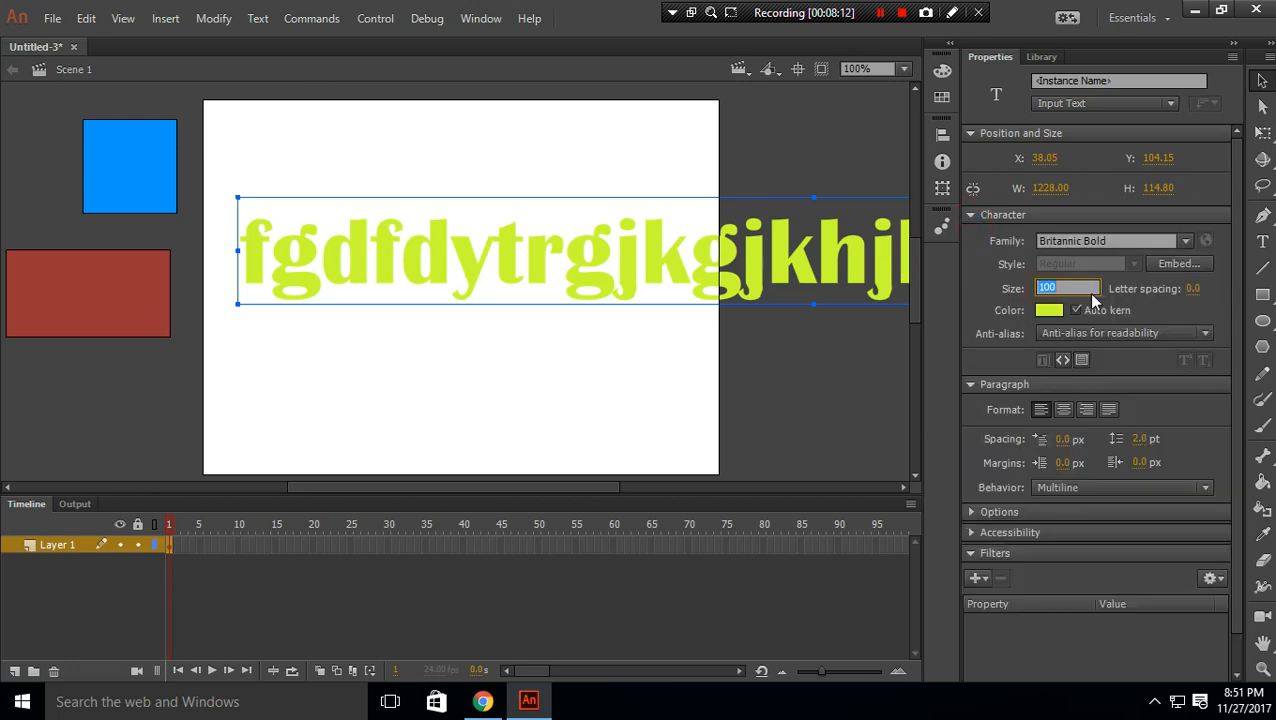
{"action": "type", "text": "20"}
{"action": "left_click", "coordinate": [616, 383]}
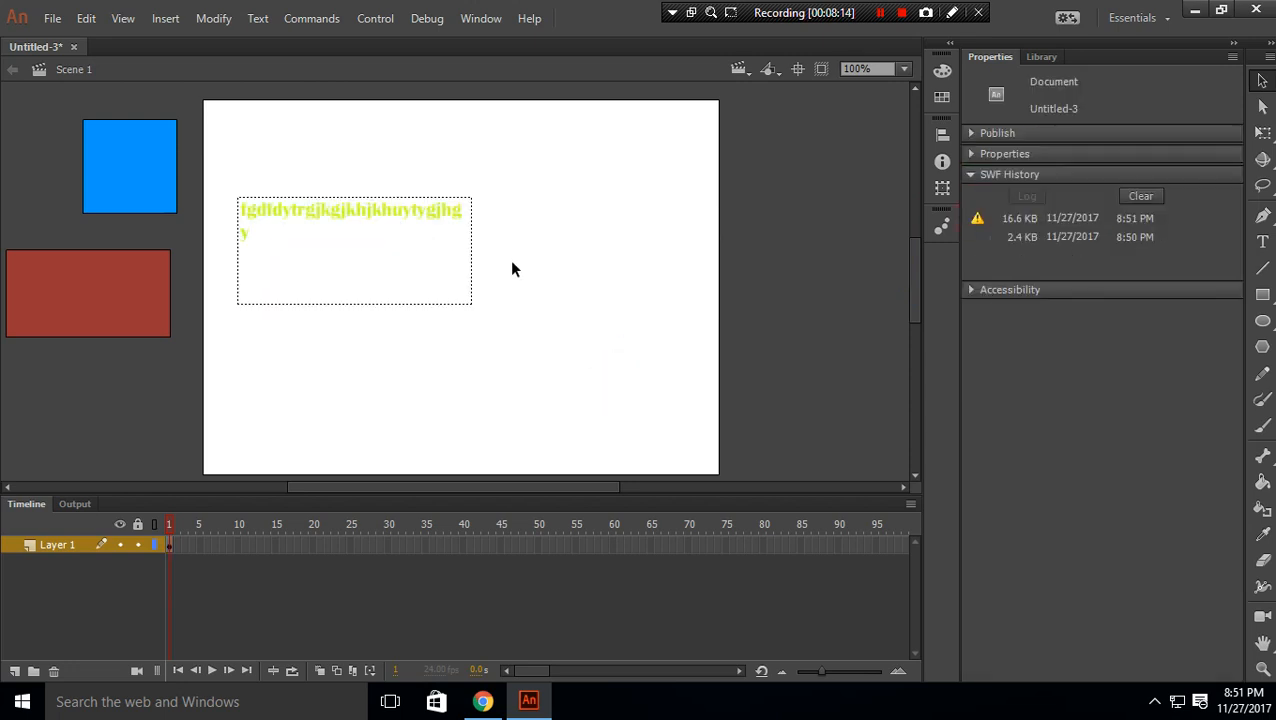
{"action": "left_click_drag", "start_coordinate": [432, 221], "coordinate": [484, 170]}
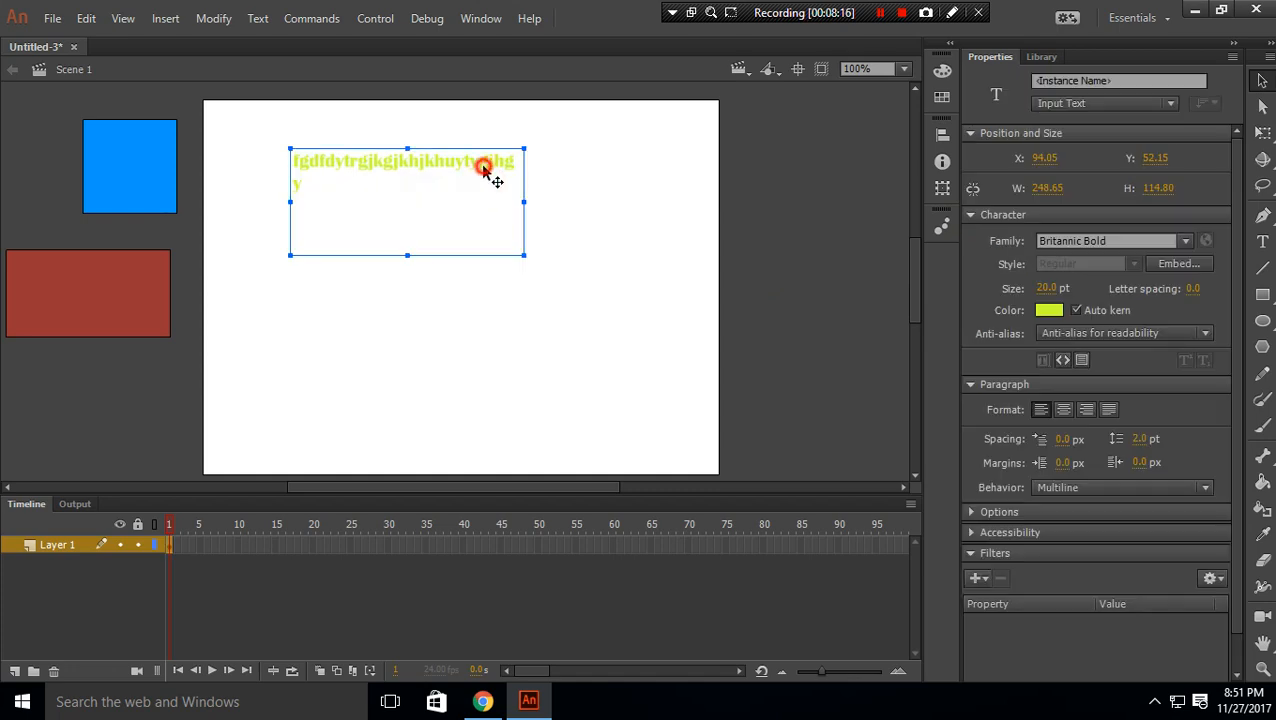
Colour the text black and insert "hgf chgvhgf" before its final "jhgy".
{"action": "double_click", "coordinate": [484, 170]}
{"action": "left_click", "coordinate": [1049, 310]}
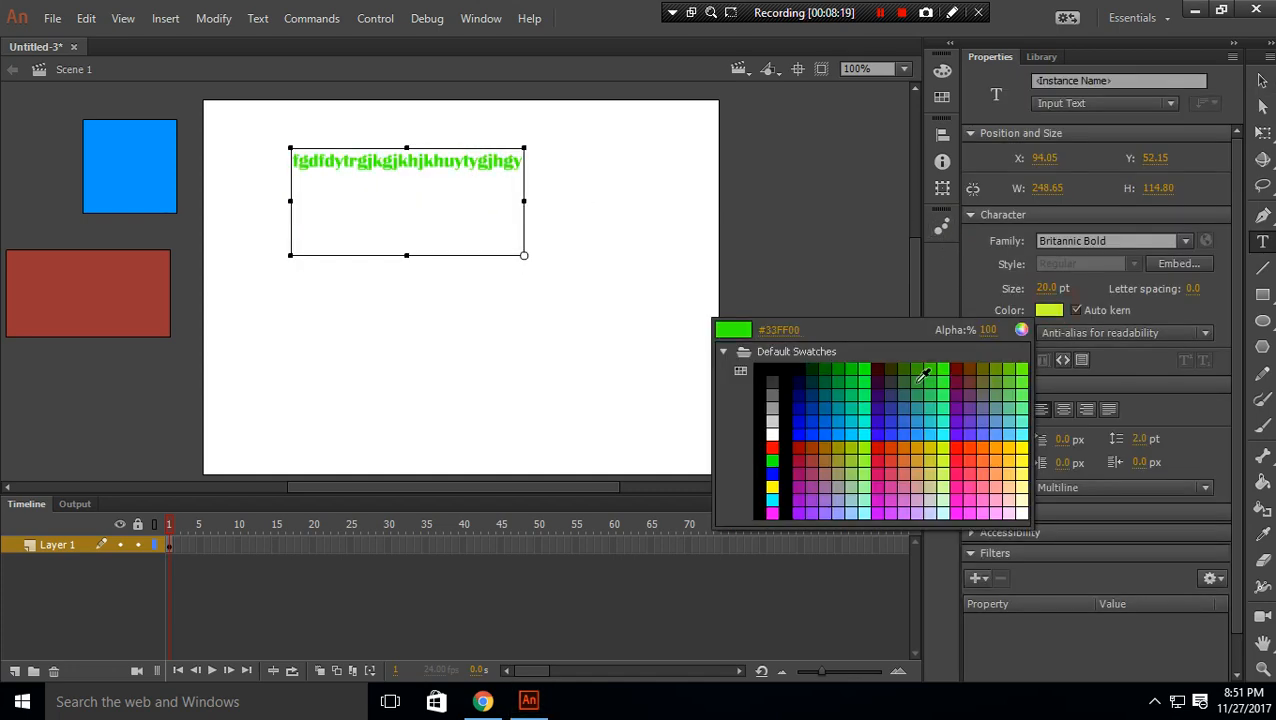
{"action": "left_click", "coordinate": [787, 413]}
{"action": "left_click", "coordinate": [486, 234]}
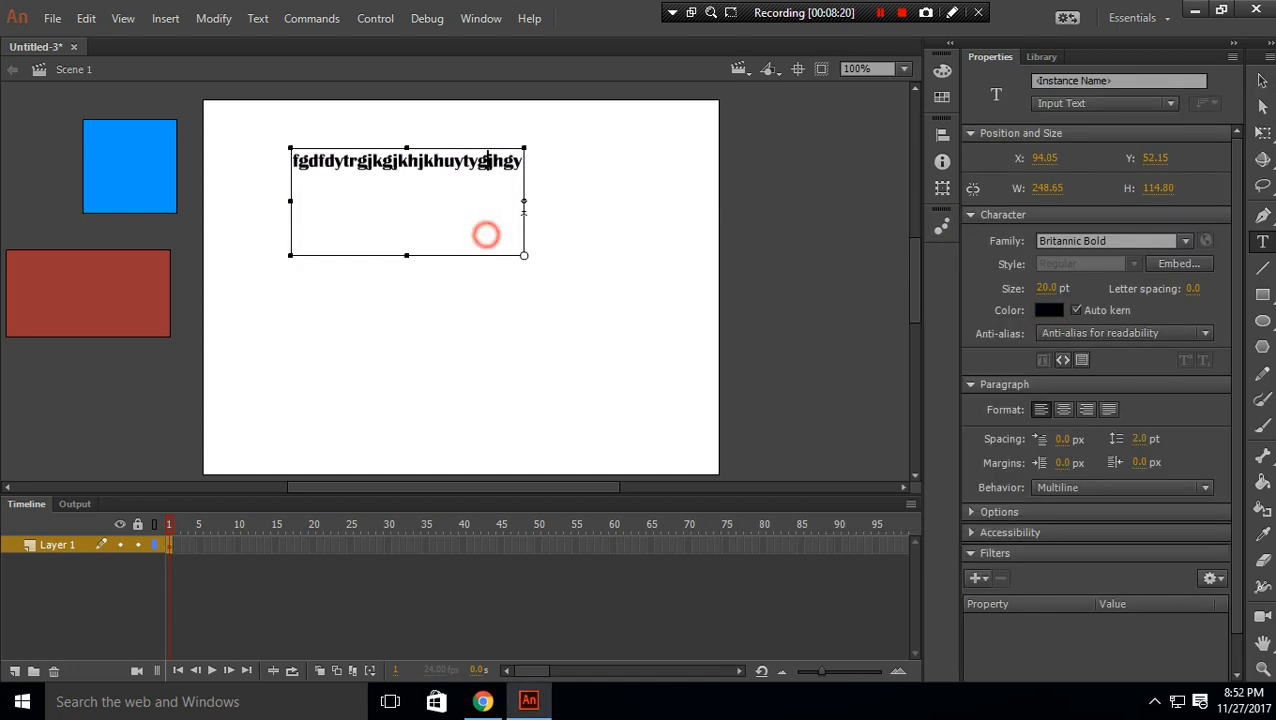
{"action": "type", "text": "hgf chgvhgf"}
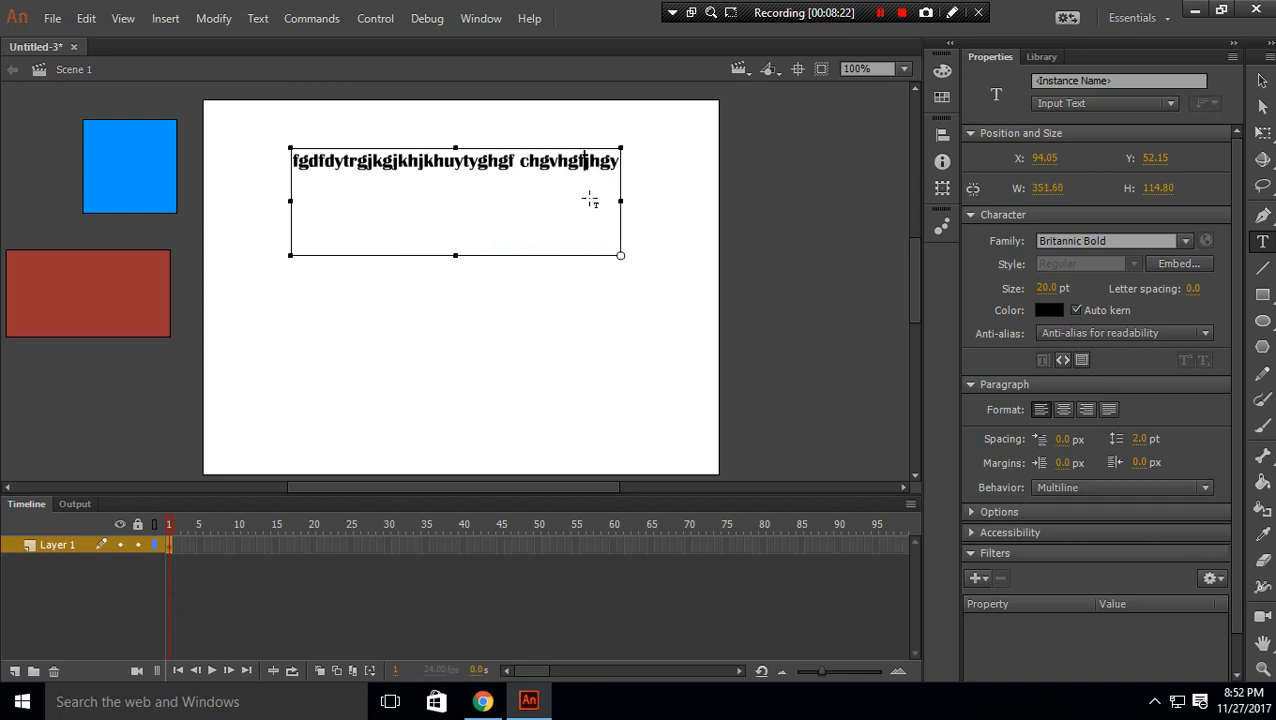
Change the text field's type to Static Text.
{"action": "left_click", "coordinate": [1169, 103]}
{"action": "left_click", "coordinate": [1125, 120]}
{"action": "left_click", "coordinate": [580, 188]}
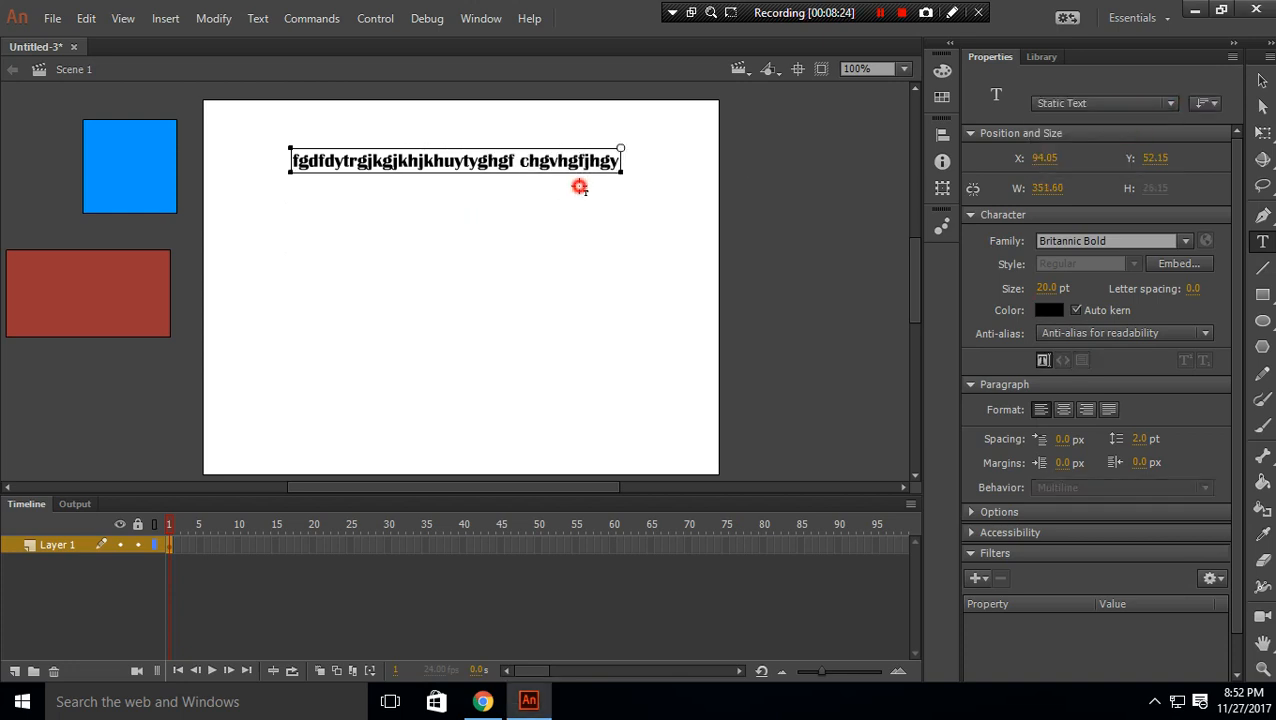
Break the text before "gy" and add lines "jhluiouhnouopiopiopipiopi", "o8o9iopi", "iokp9opoiop9kpo,[p", "iyioumio,ukpoopip" and "oipi[pi[po".
{"action": "left_click", "coordinate": [600, 165]}
{"action": "key", "text": "Return"}
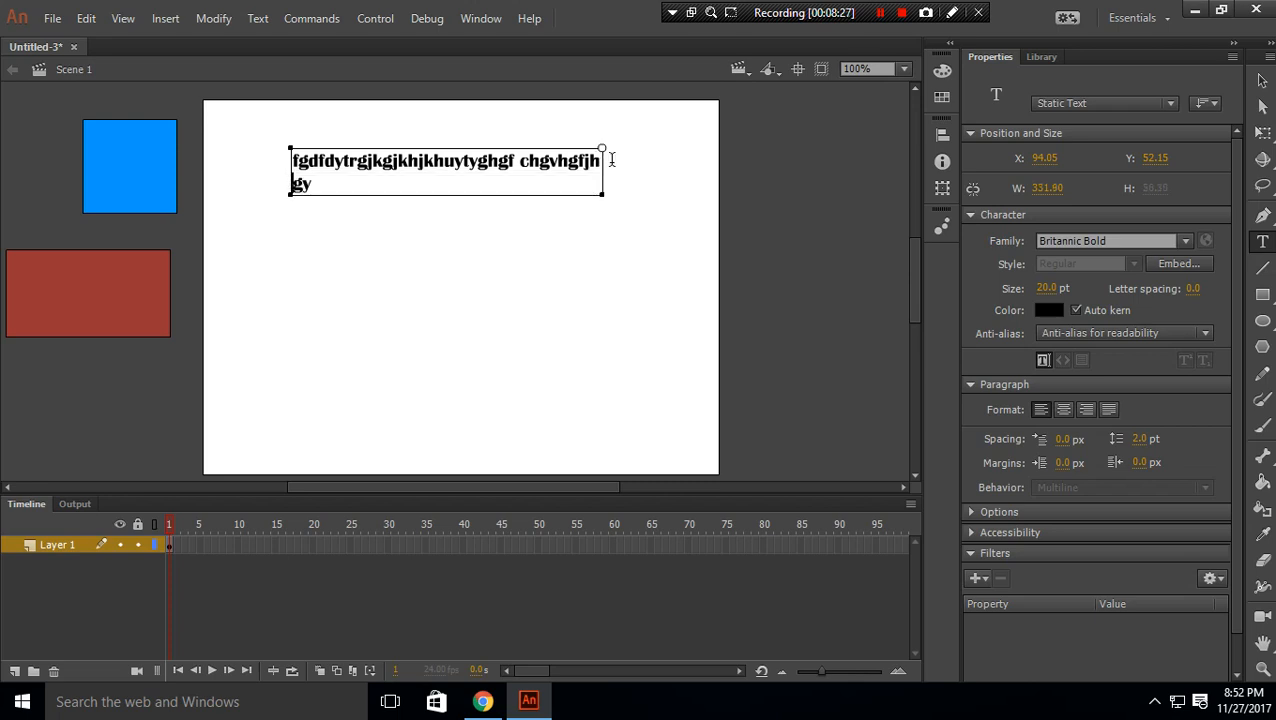
{"action": "type", "text": "jhluiouhnouopiopiop"}
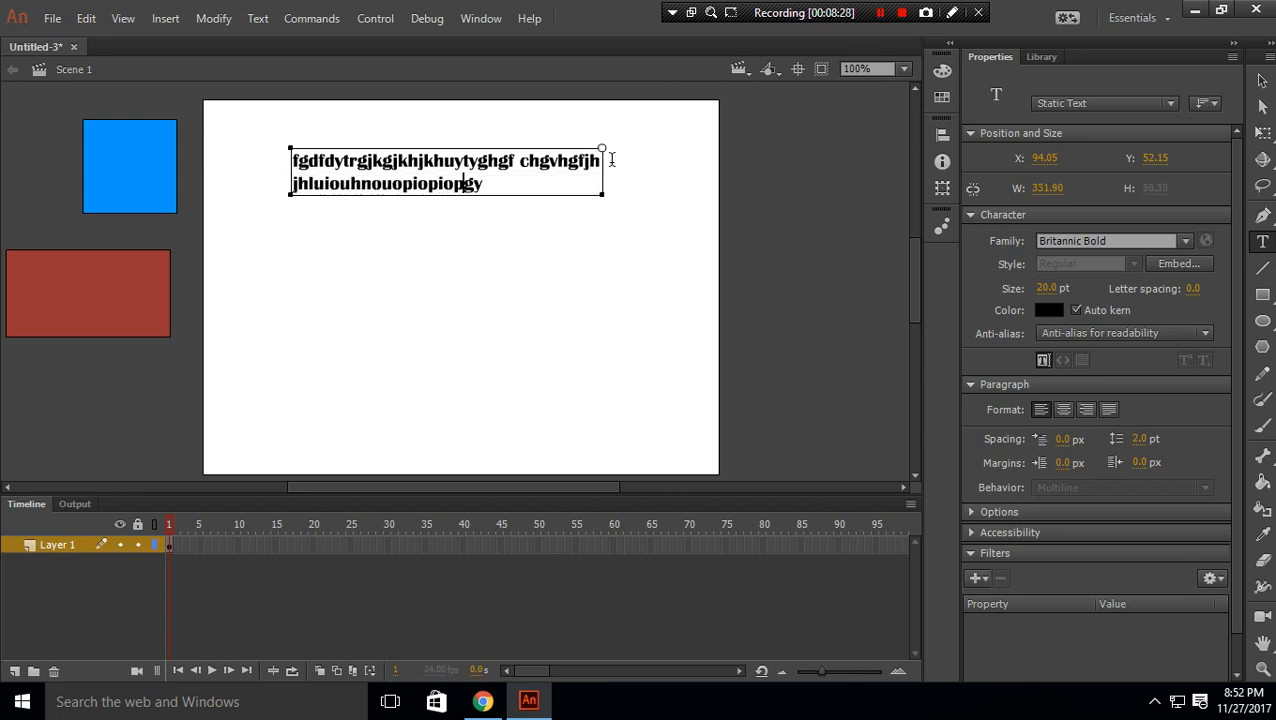
{"action": "type", "text": "ipiopi"}
{"action": "key", "text": "Return"}
{"action": "type", "text": "o8o9iopigy"}
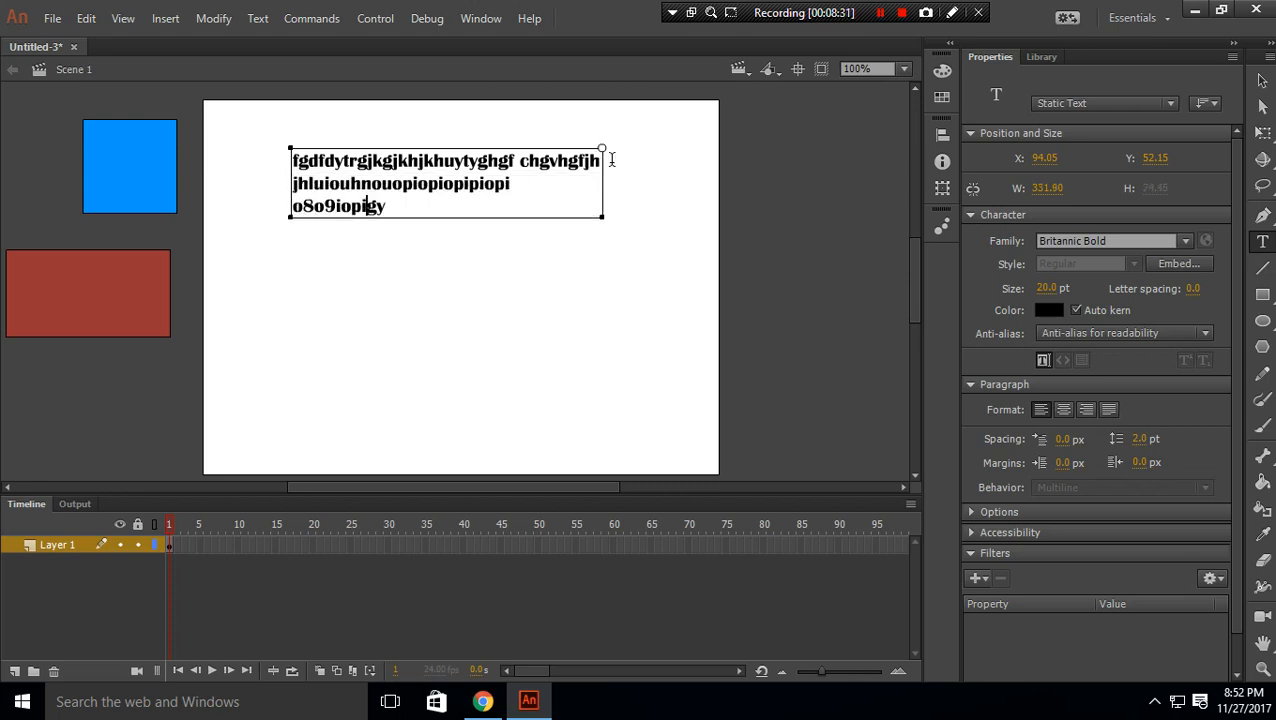
{"action": "key", "text": "Return"}
{"action": "type", "text": "iokp9opoiop9kpo,[p"}
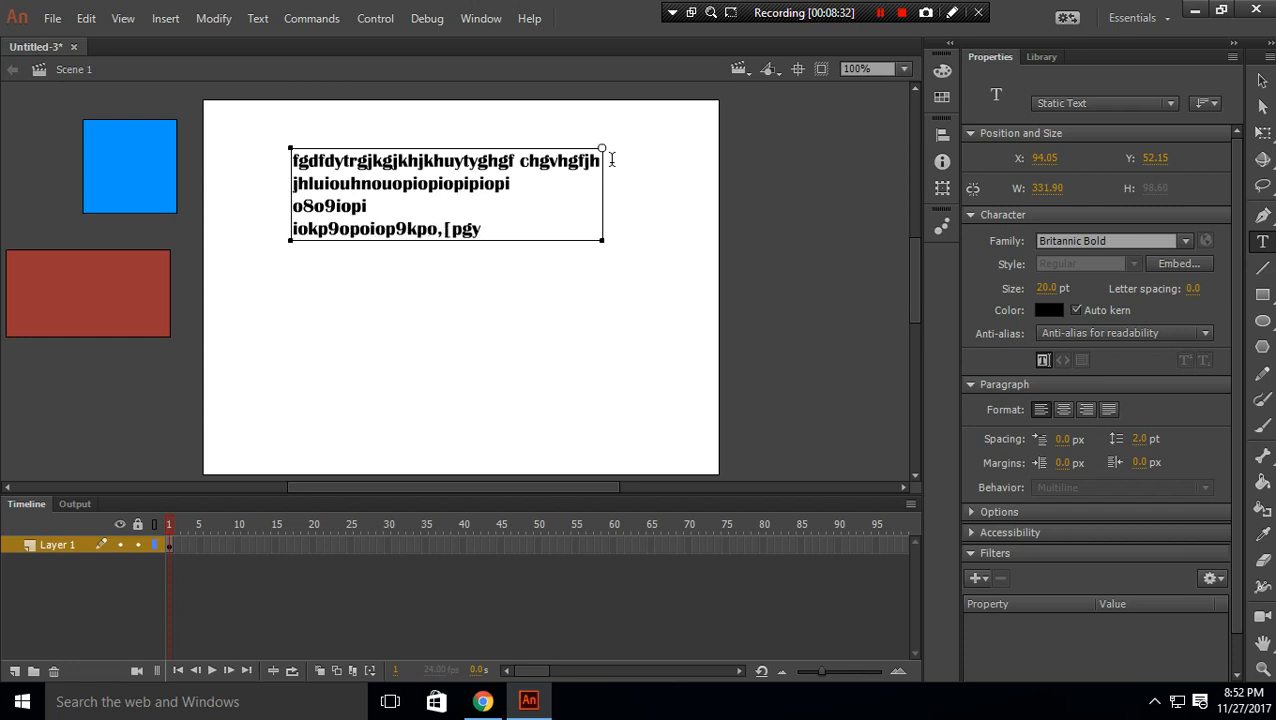
{"action": "key", "text": "Return"}
{"action": "type", "text": "iyioumio,ukpoopip"}
{"action": "key", "text": "Return"}
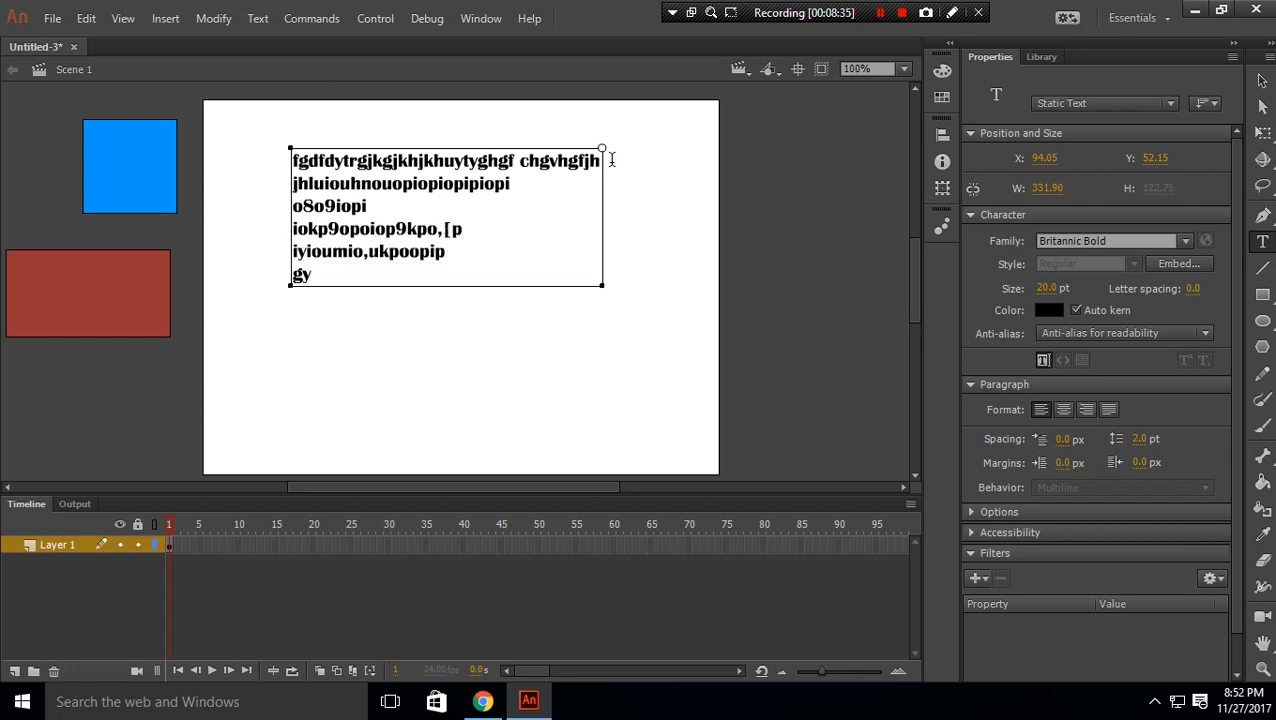
{"action": "type", "text": "oipi[pi[po"}
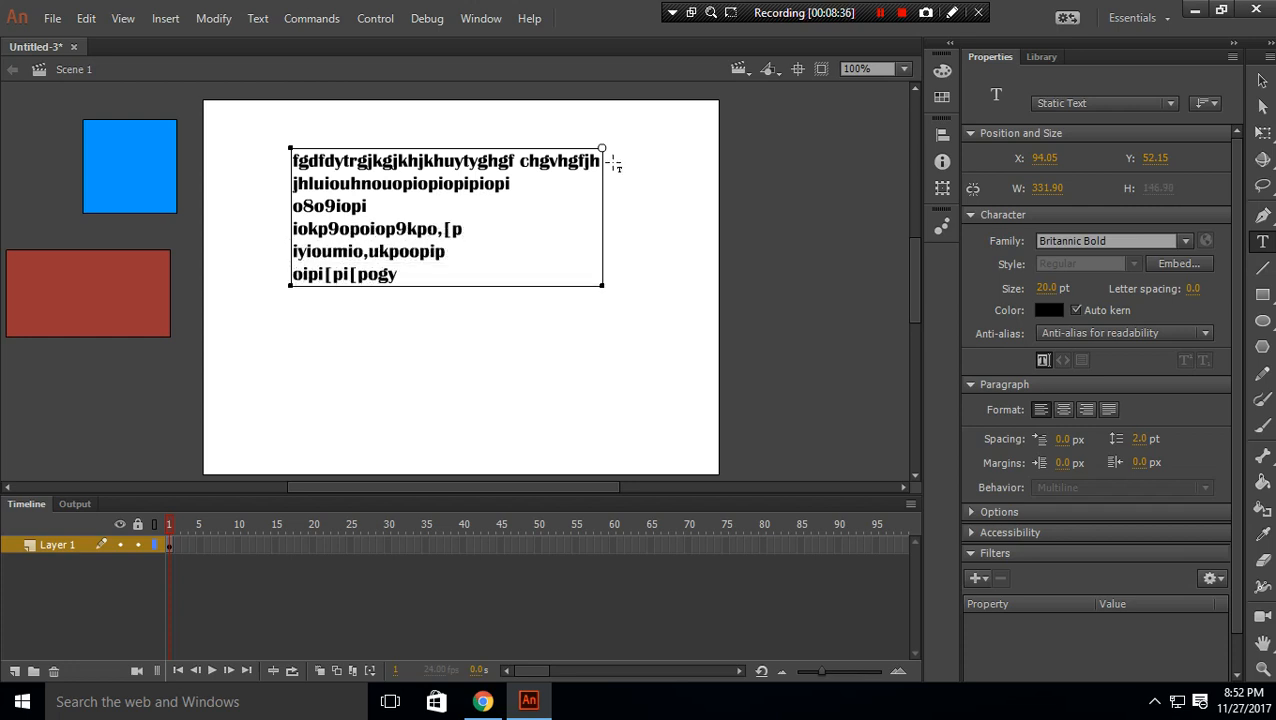
{"action": "left_click", "coordinate": [1262, 80]}
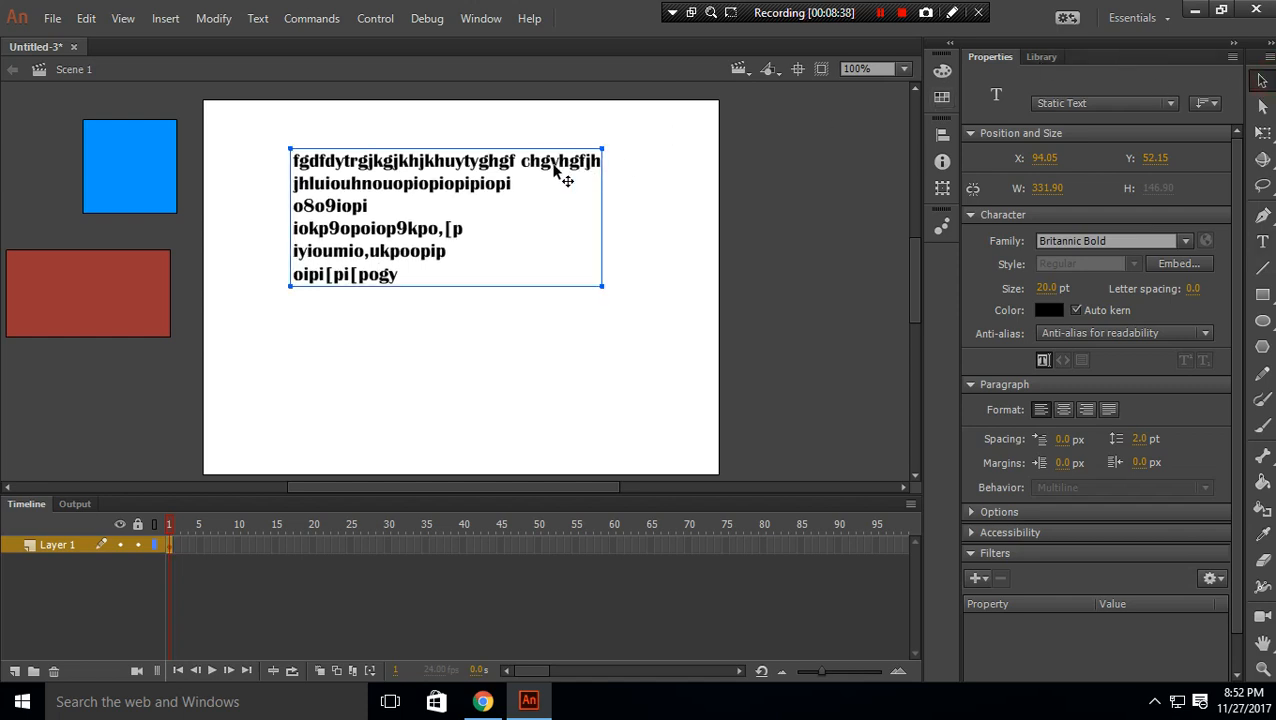
Move the text block to about X 112, Y 76 and try right and centre alignment before justifying it.
{"action": "left_click_drag", "start_coordinate": [503, 167], "coordinate": [480, 212]}
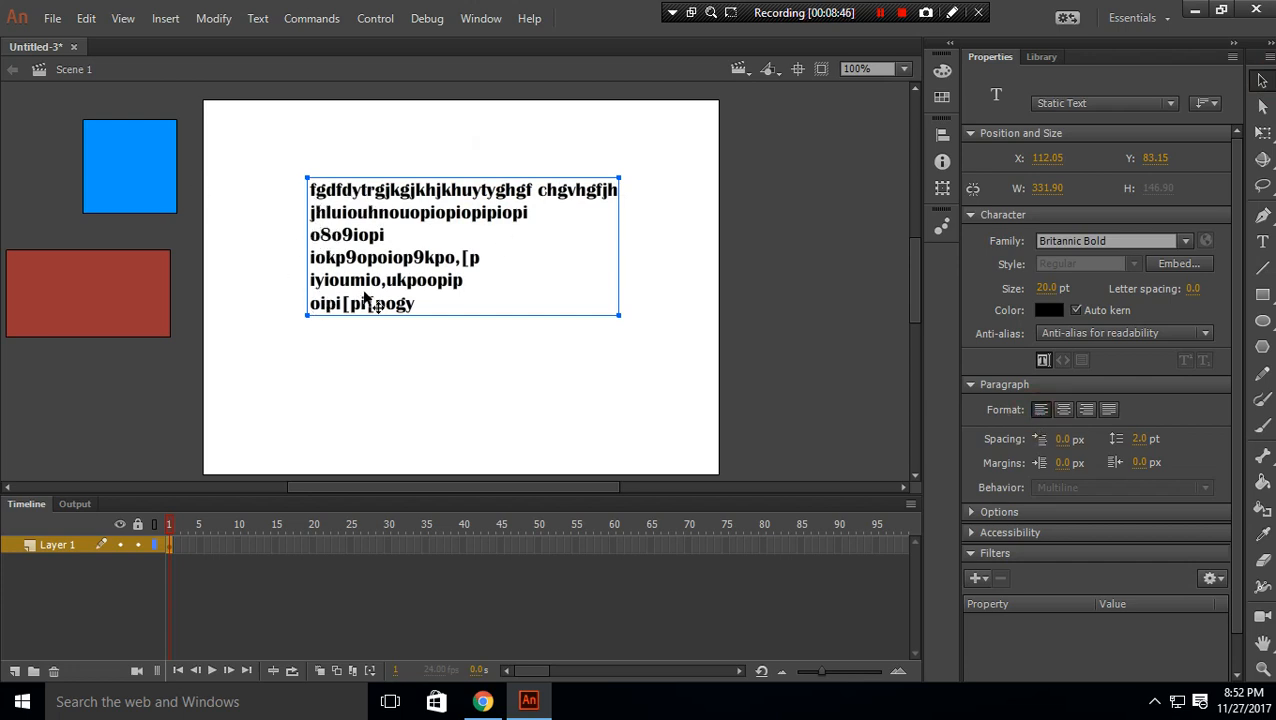
{"action": "left_click", "coordinate": [1084, 412]}
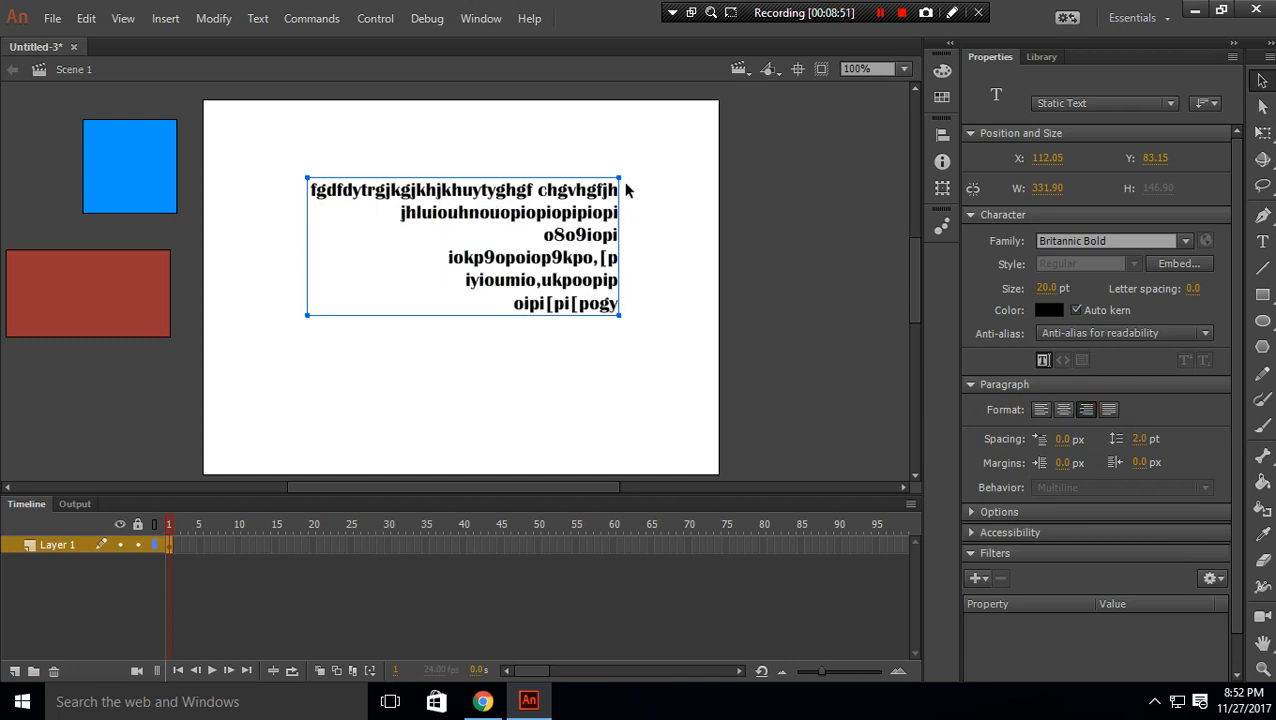
{"action": "left_click", "coordinate": [1063, 411]}
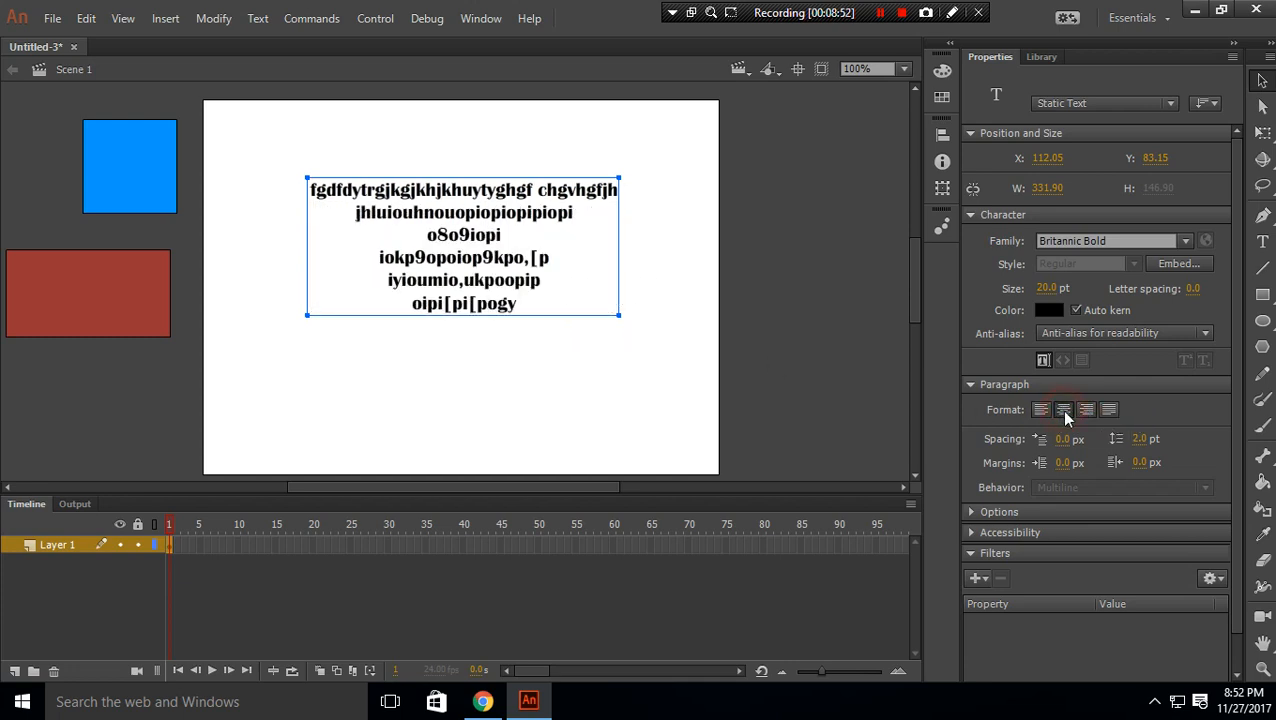
{"action": "mouse_move", "coordinate": [463, 227]}
{"action": "left_mouse_down"}
{"action": "mouse_move", "coordinate": [465, 265]}
{"action": "mouse_move", "coordinate": [463, 236]}
{"action": "left_mouse_up"}
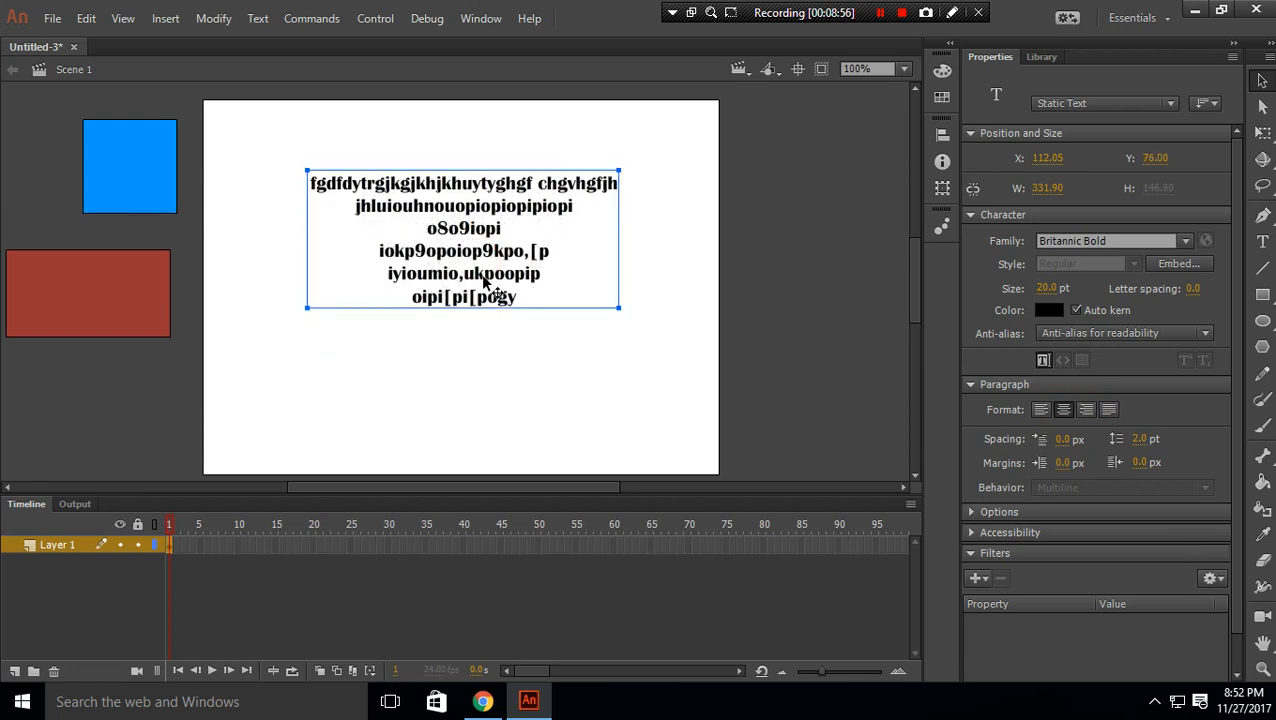
{"action": "left_click", "coordinate": [1109, 411]}
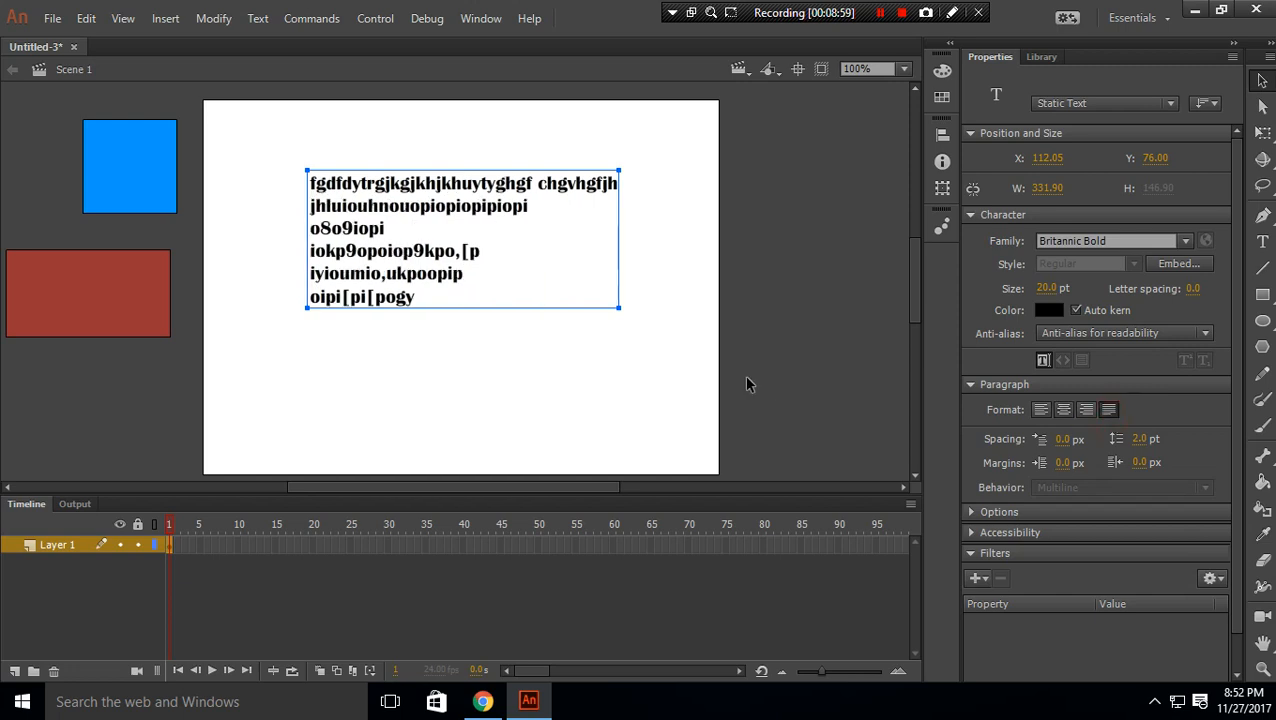
Examine the text's Options, Accessibility and Filters properties, collapsing the sections that are not needed.
{"action": "double_click", "coordinate": [425, 274]}
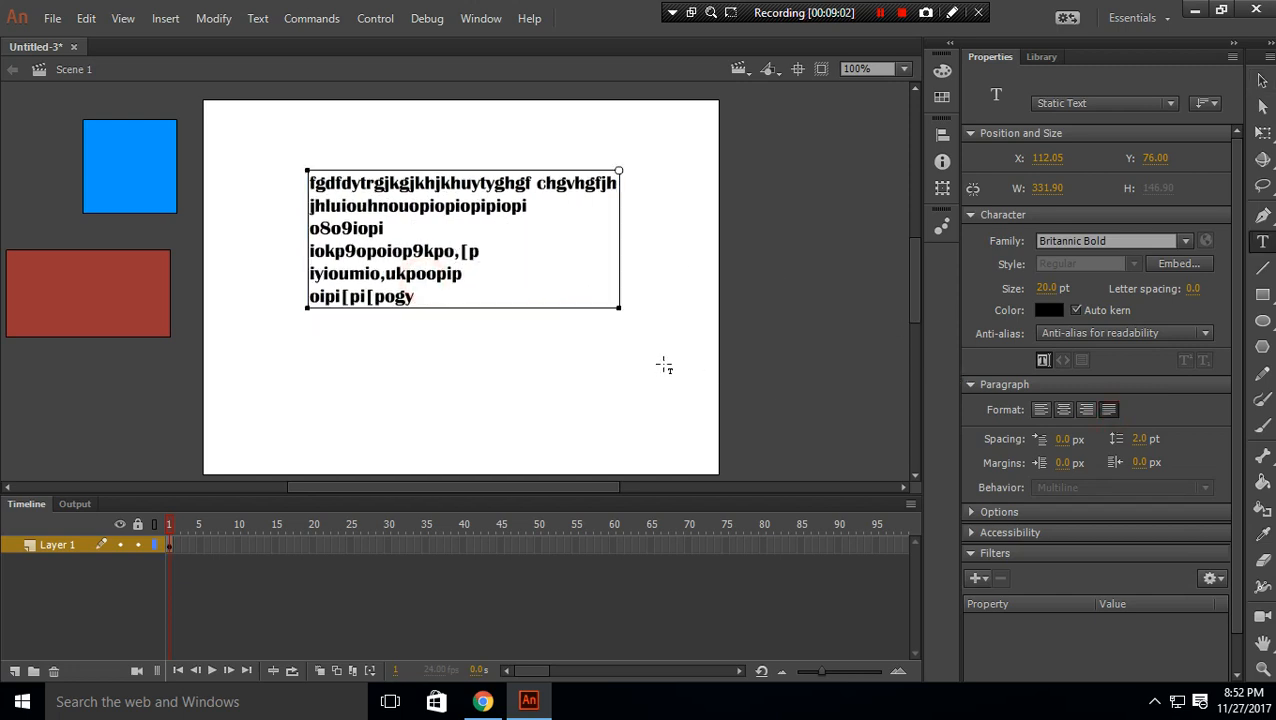
{"action": "left_click", "coordinate": [985, 513]}
{"action": "scroll", "coordinate": [1013, 378], "scroll_direction": "down", "scroll_amount": 2}
{"action": "left_click", "coordinate": [996, 497]}
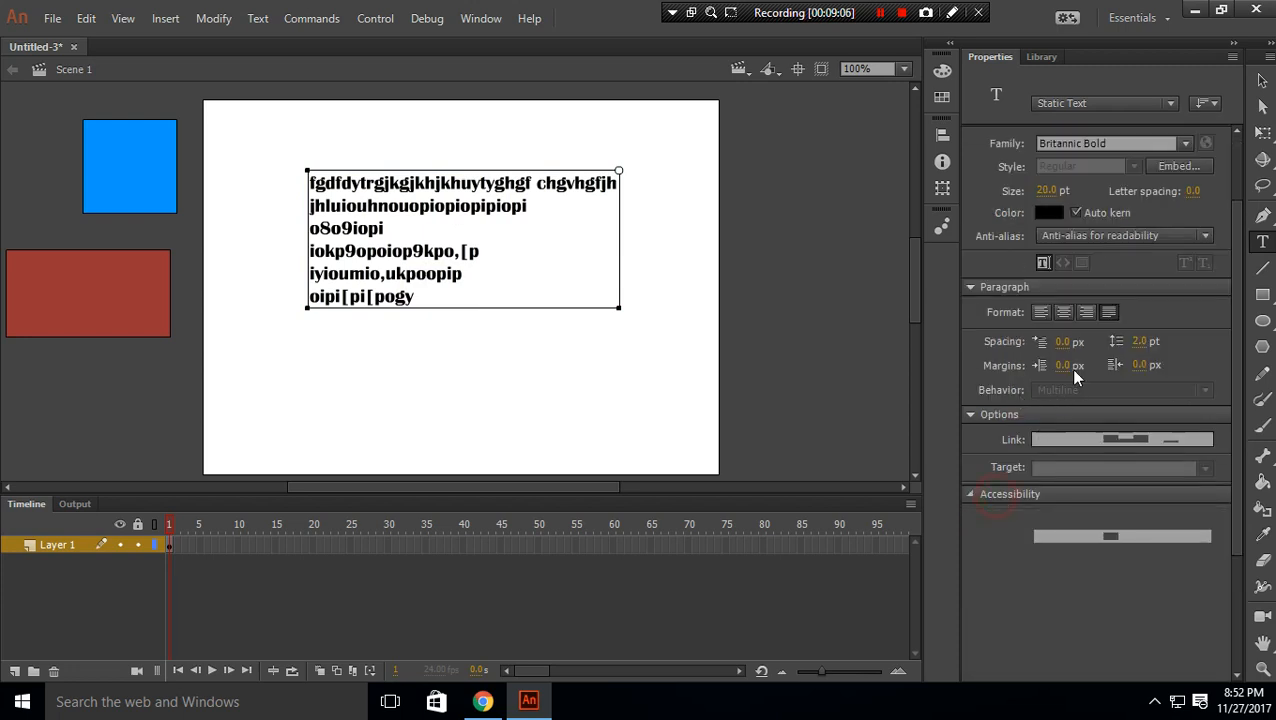
{"action": "scroll", "coordinate": [1050, 400], "scroll_direction": "down", "scroll_amount": 2}
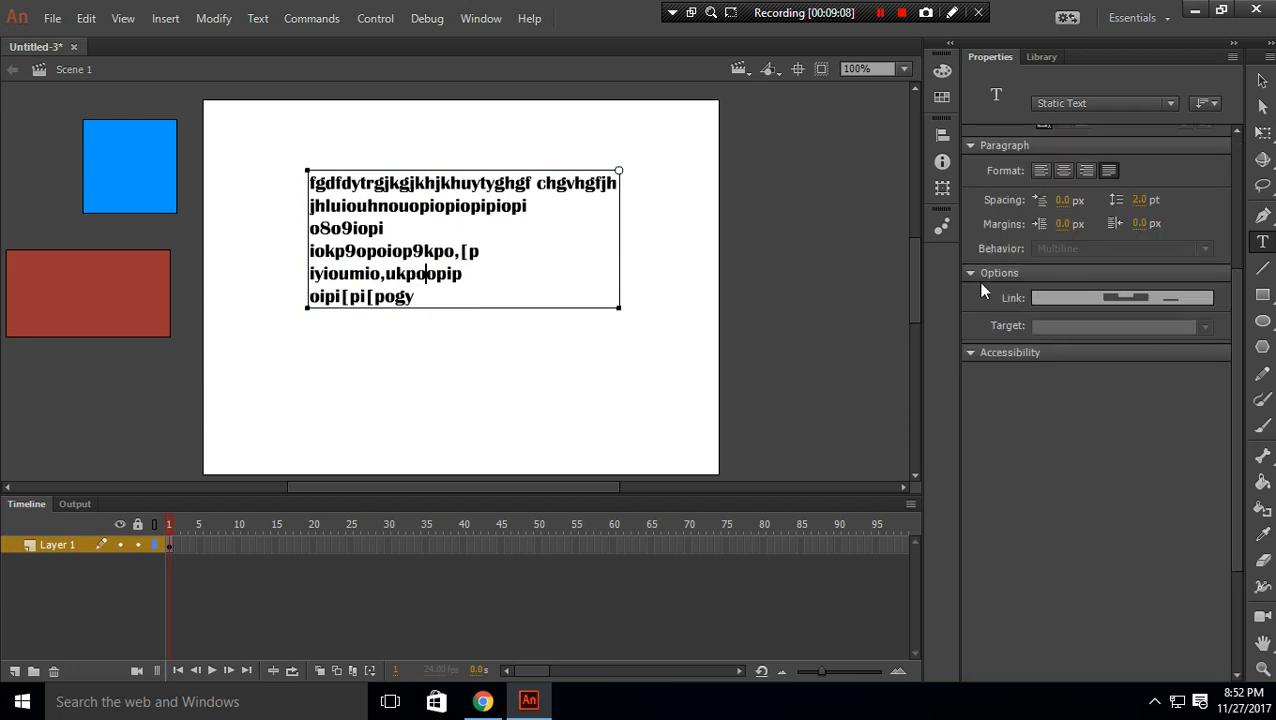
{"action": "scroll", "coordinate": [977, 281], "scroll_direction": "down", "scroll_amount": 2}
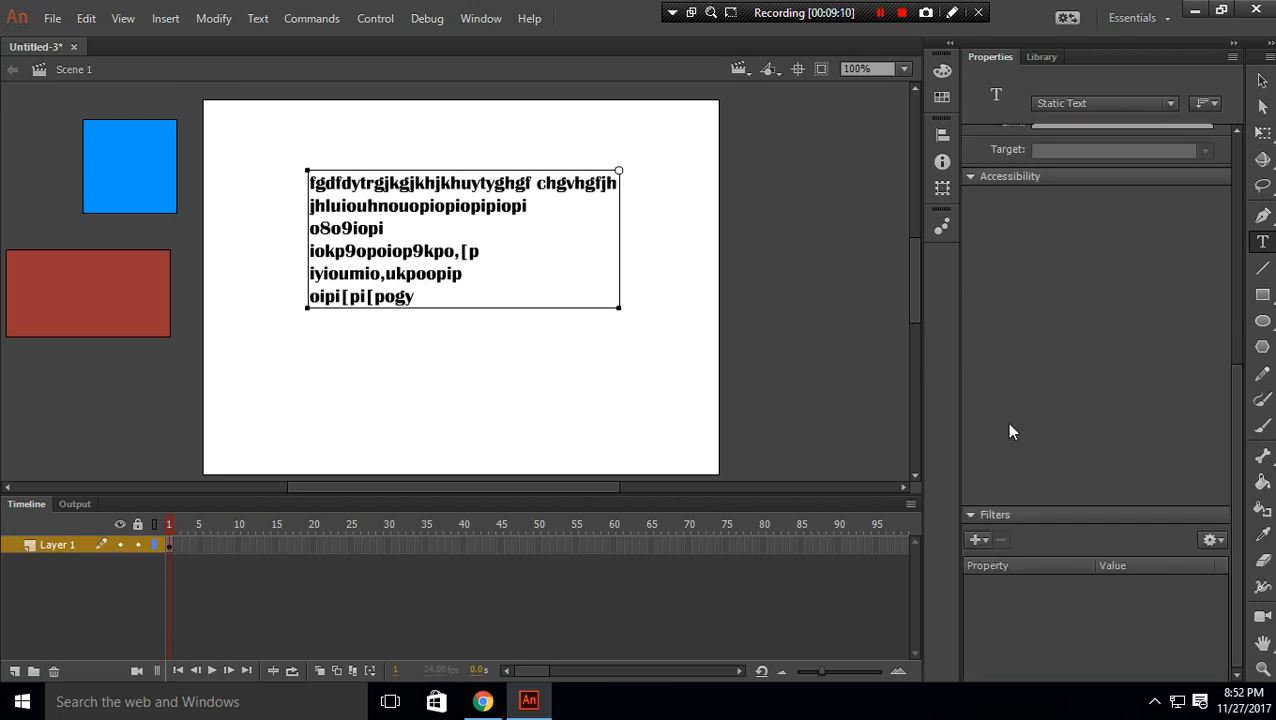
{"action": "left_click", "coordinate": [970, 515]}
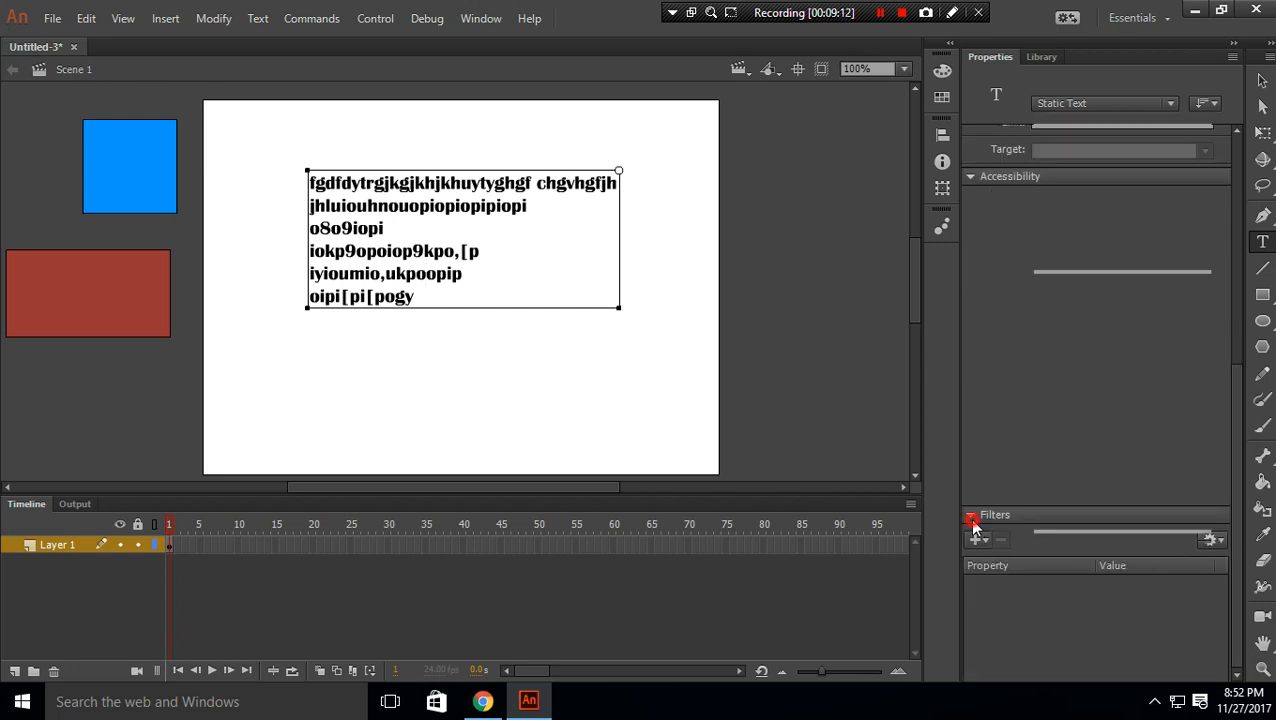
{"action": "left_click", "coordinate": [970, 331]}
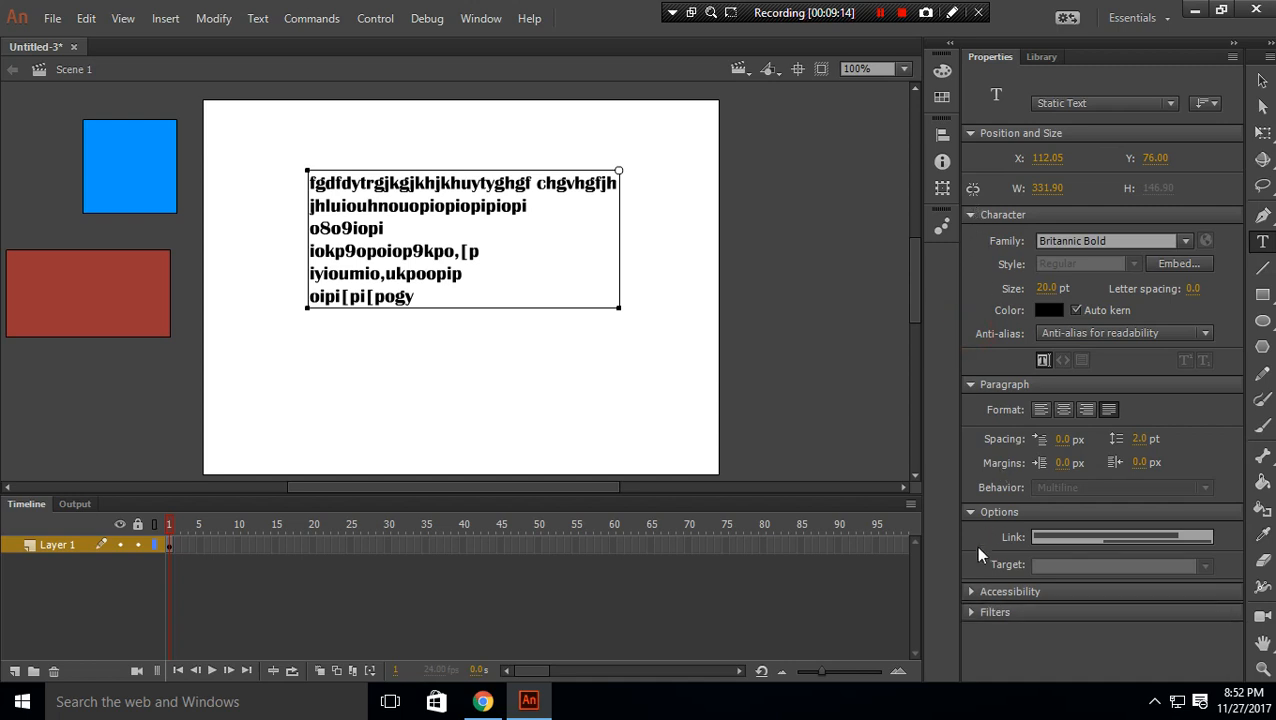
{"action": "left_click", "coordinate": [969, 388]}
{"action": "left_click", "coordinate": [970, 215]}
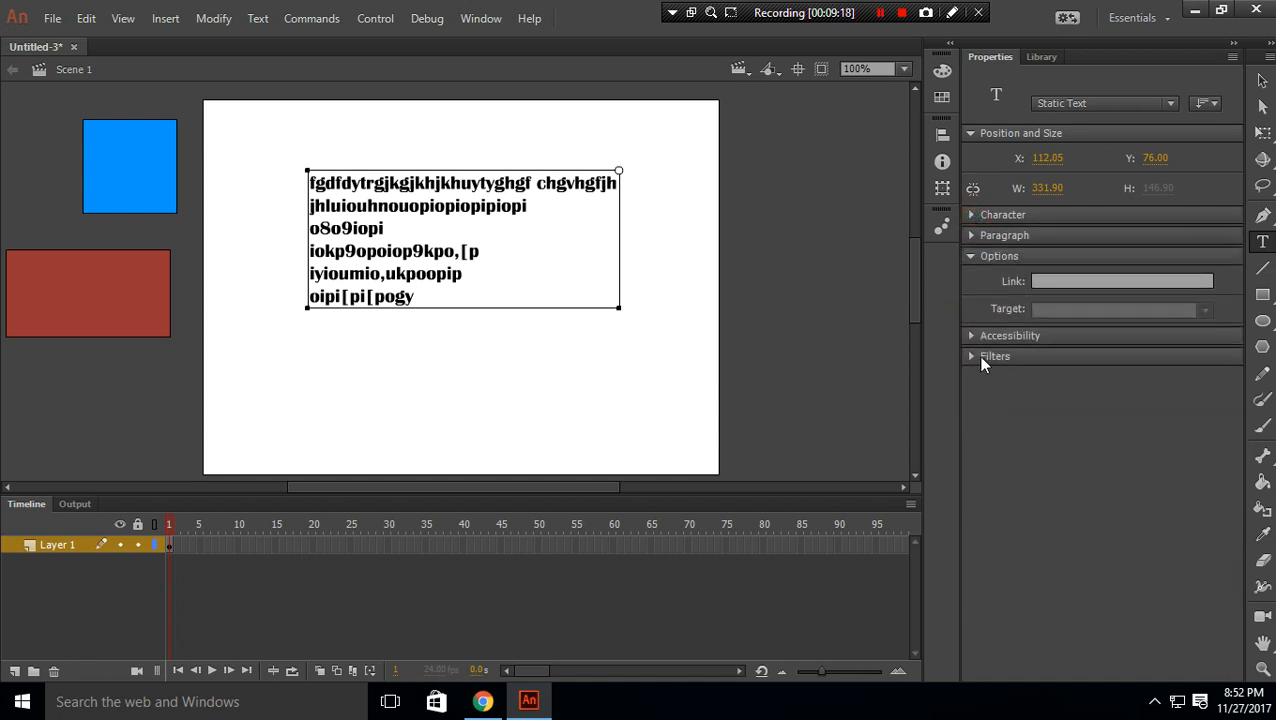
Add a Drop Shadow filter to the static text block.
{"action": "left_click", "coordinate": [975, 357]}
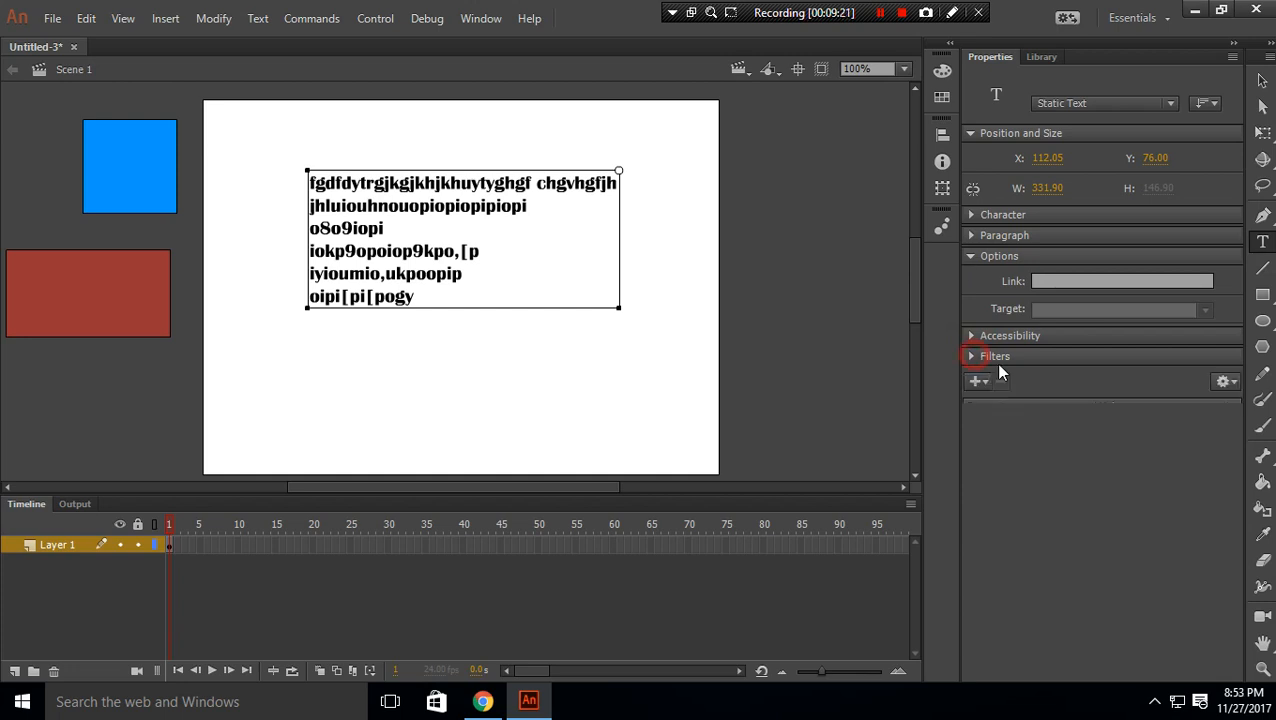
{"action": "left_click", "coordinate": [977, 381]}
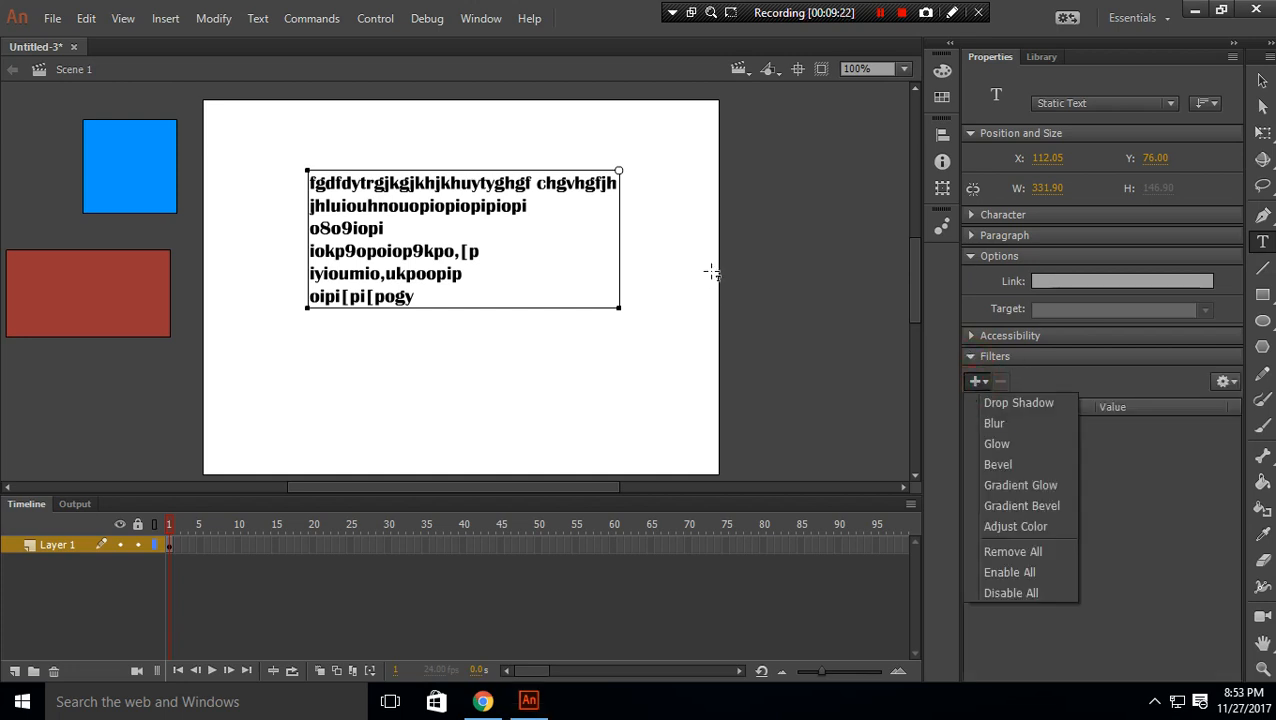
{"action": "left_click", "coordinate": [1005, 405]}
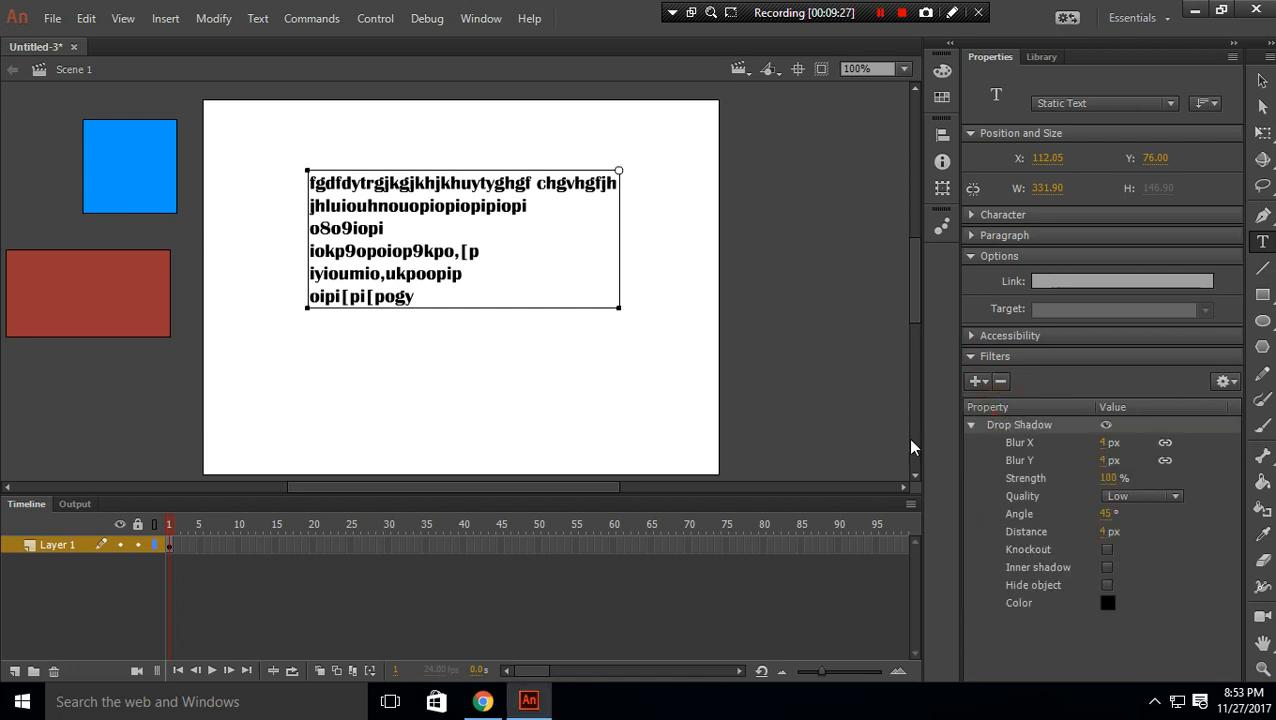
Move the text block to about X 99, Y 83 and add a Glow filter with 200 px blur in X and Y.
{"action": "left_click", "coordinate": [1262, 80]}
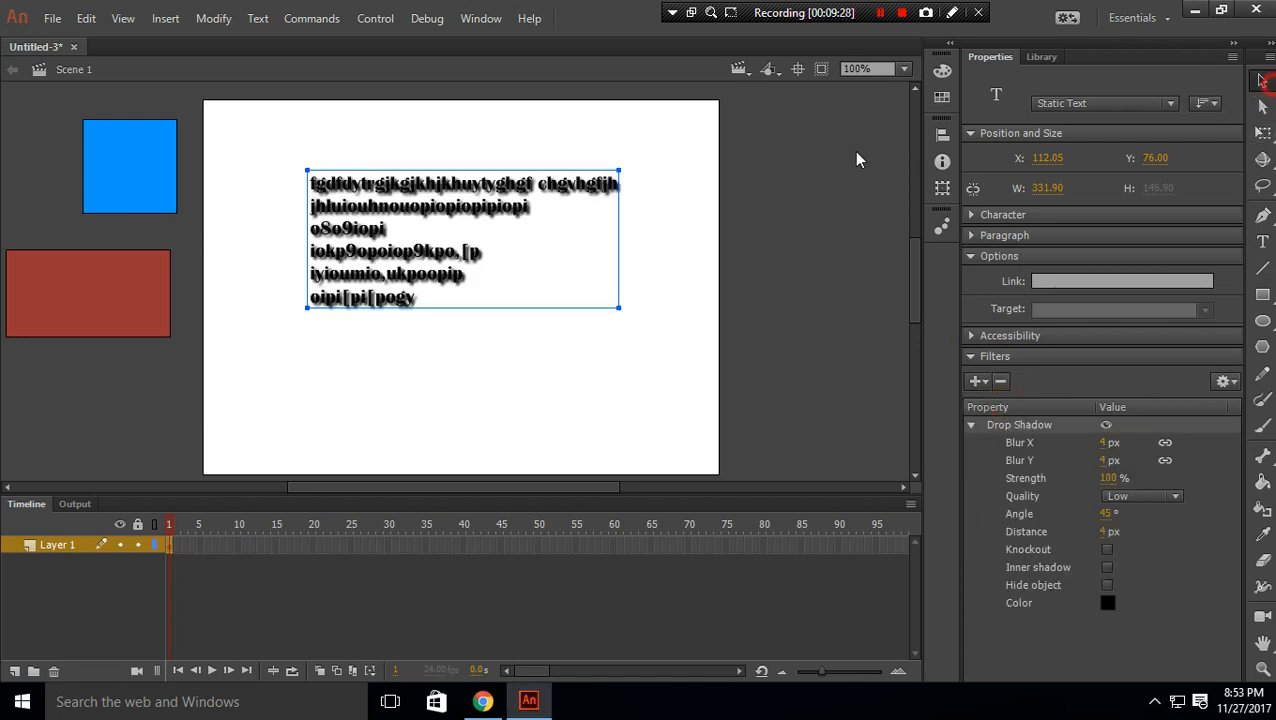
{"action": "left_click_drag", "start_coordinate": [516, 226], "coordinate": [466, 246]}
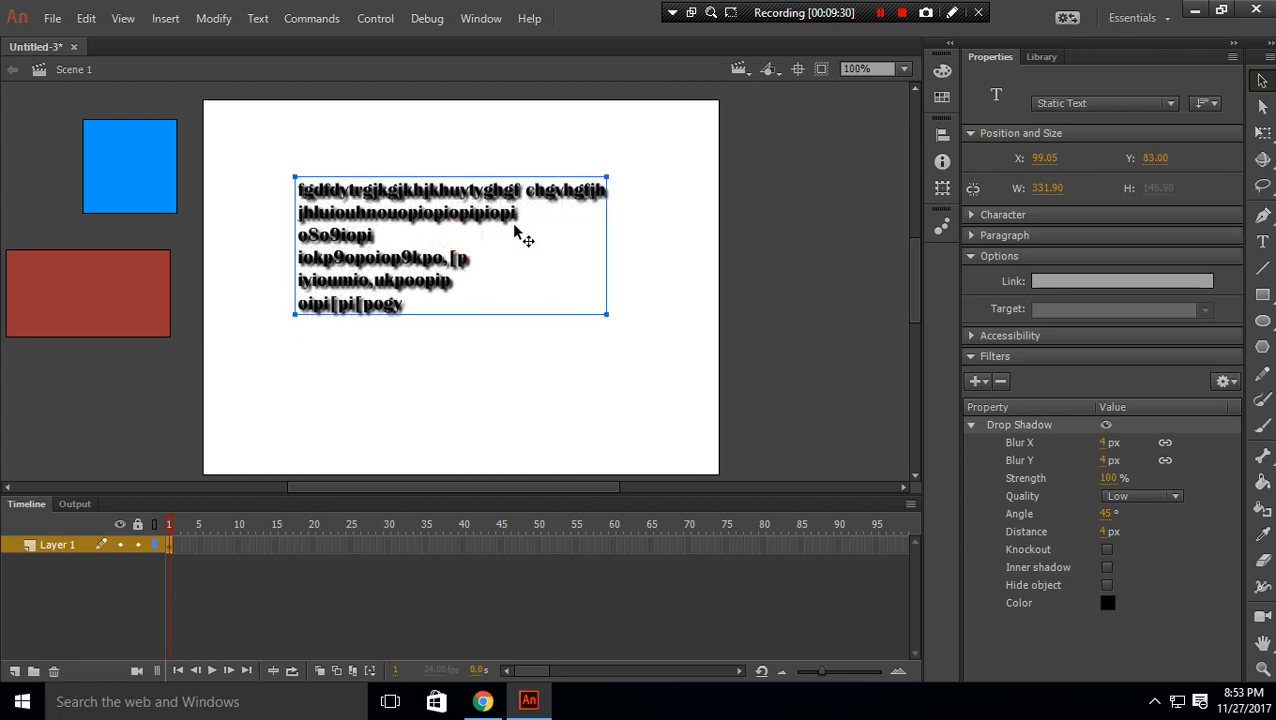
{"action": "left_click", "coordinate": [975, 381]}
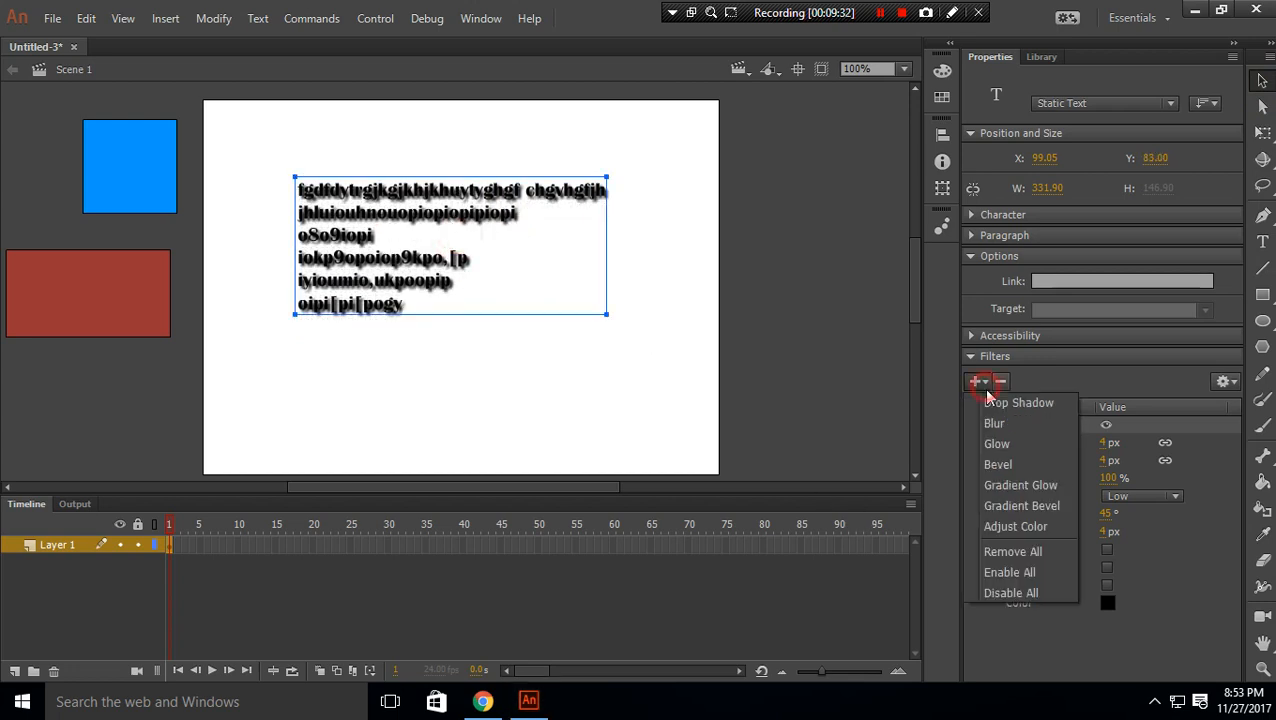
{"action": "left_click", "coordinate": [1000, 445]}
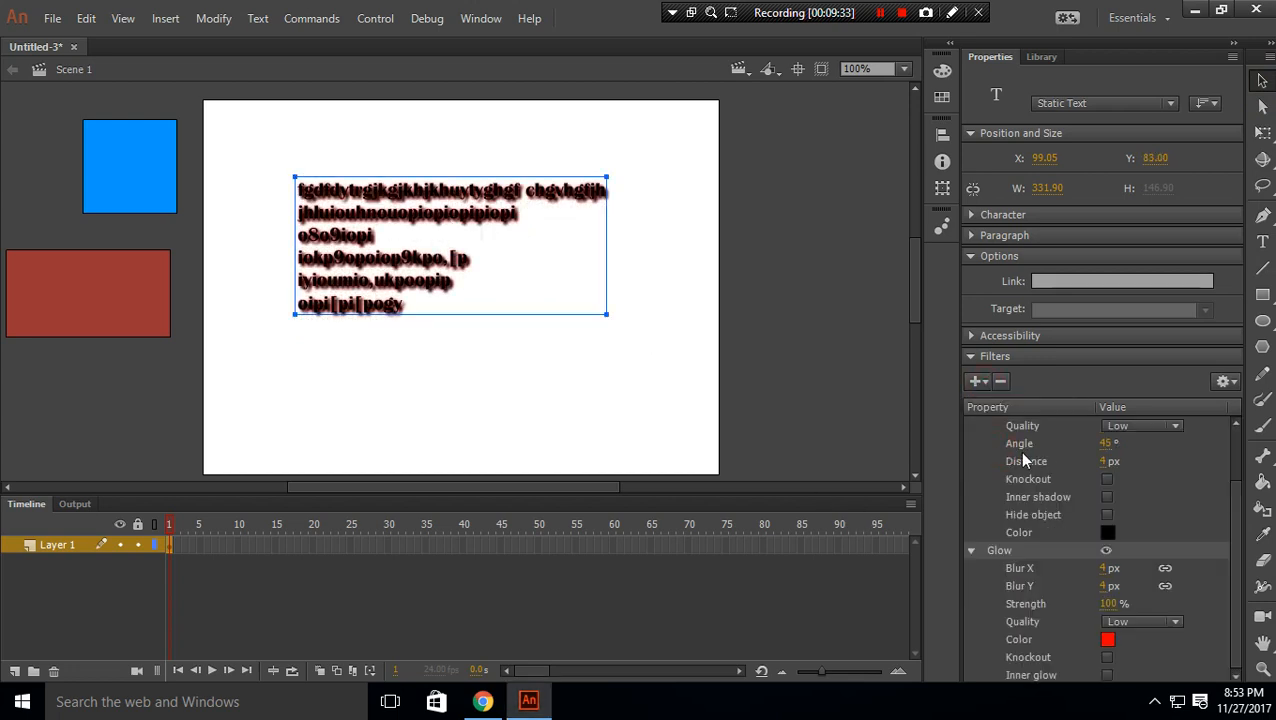
{"action": "left_click", "coordinate": [1106, 586]}
{"action": "type", "text": "2"}
{"action": "key", "text": "Return"}
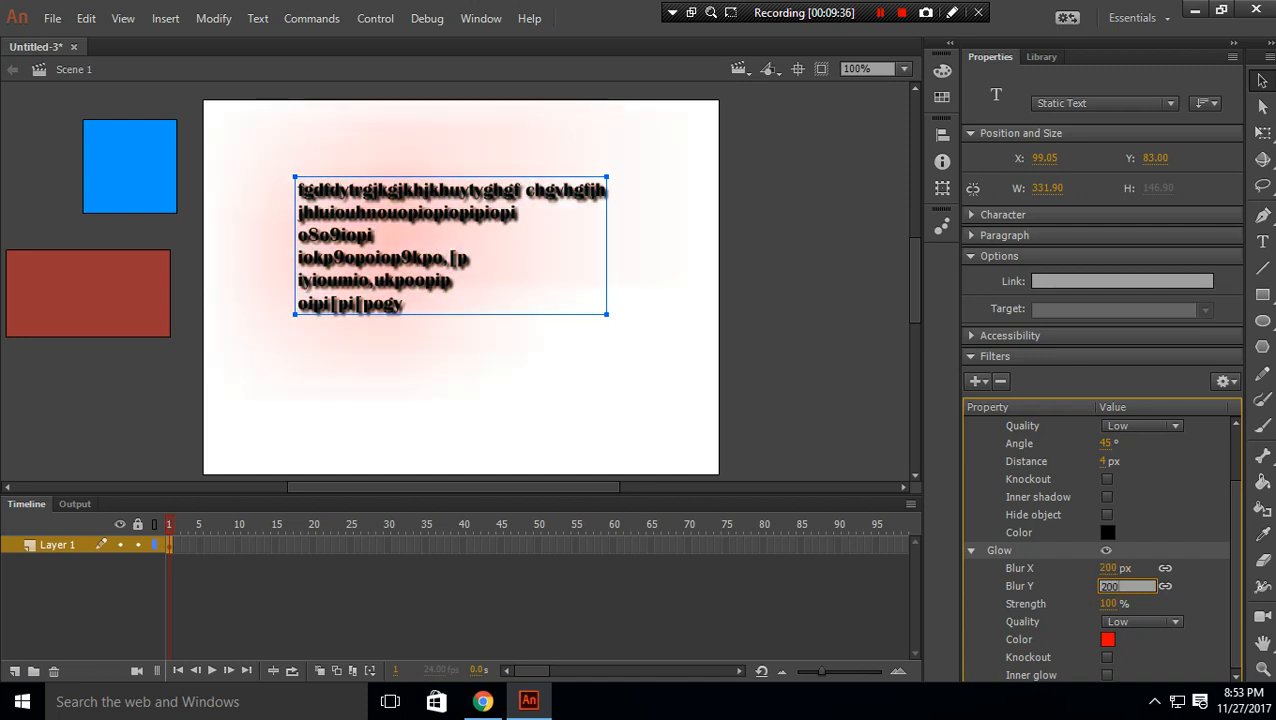
Reselect the text block and reposition it at about X 112, Y 83.
{"action": "left_click", "coordinate": [543, 380]}
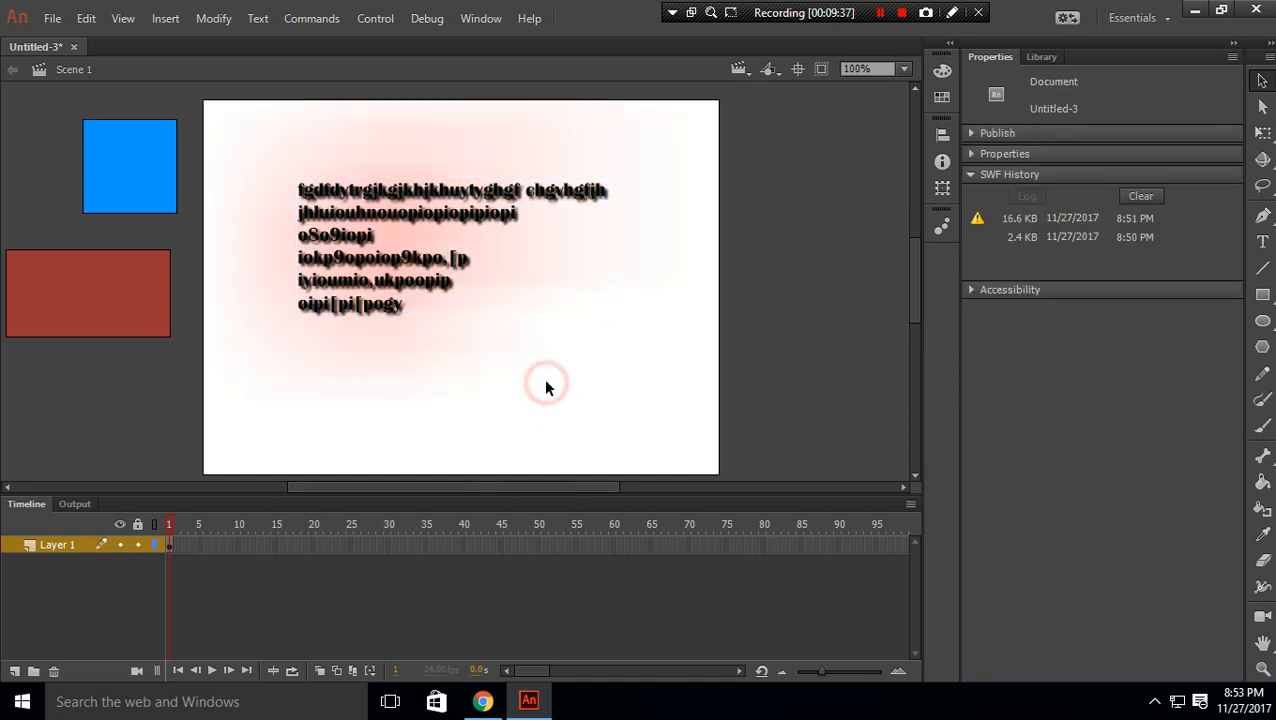
{"action": "left_click", "coordinate": [470, 296]}
{"action": "mouse_move", "coordinate": [406, 278]}
{"action": "left_mouse_down"}
{"action": "mouse_move", "coordinate": [418, 290]}
{"action": "mouse_move", "coordinate": [419, 279]}
{"action": "left_mouse_up"}
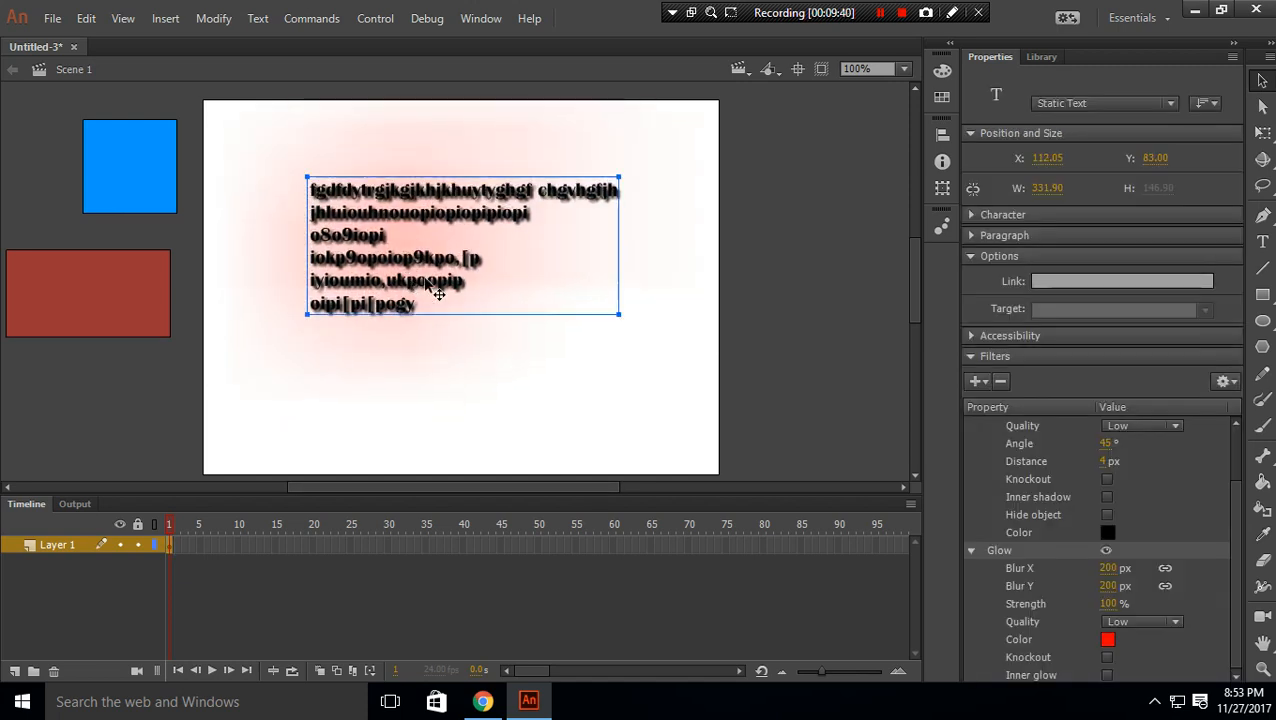
Remove all filters from the static text block and deselect it.
{"action": "left_click", "coordinate": [1036, 57]}
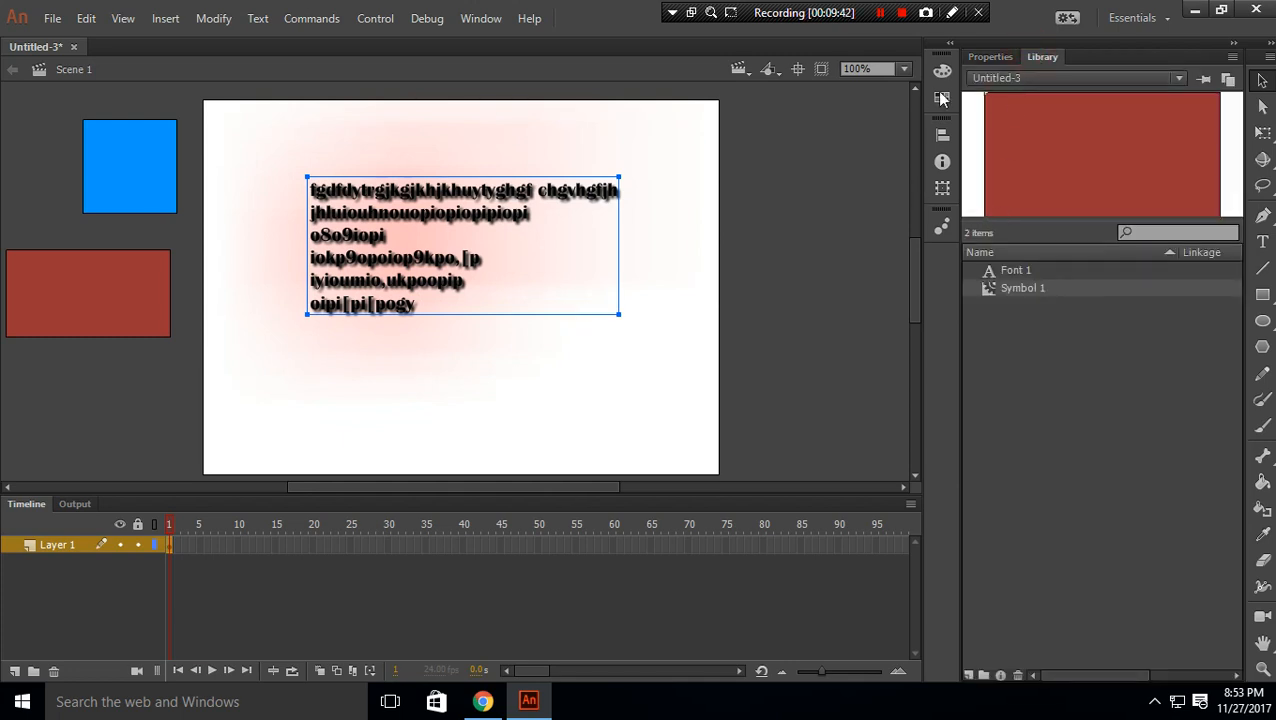
{"action": "left_click", "coordinate": [989, 57]}
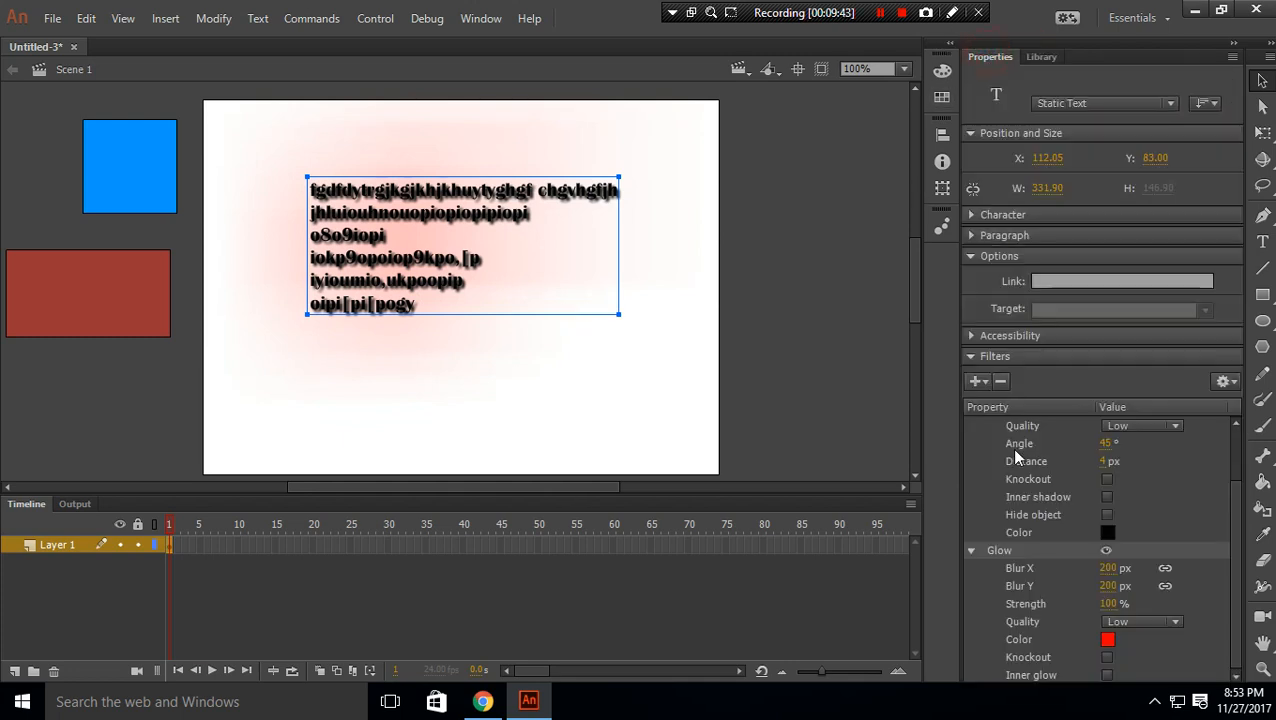
{"action": "left_click", "coordinate": [986, 382]}
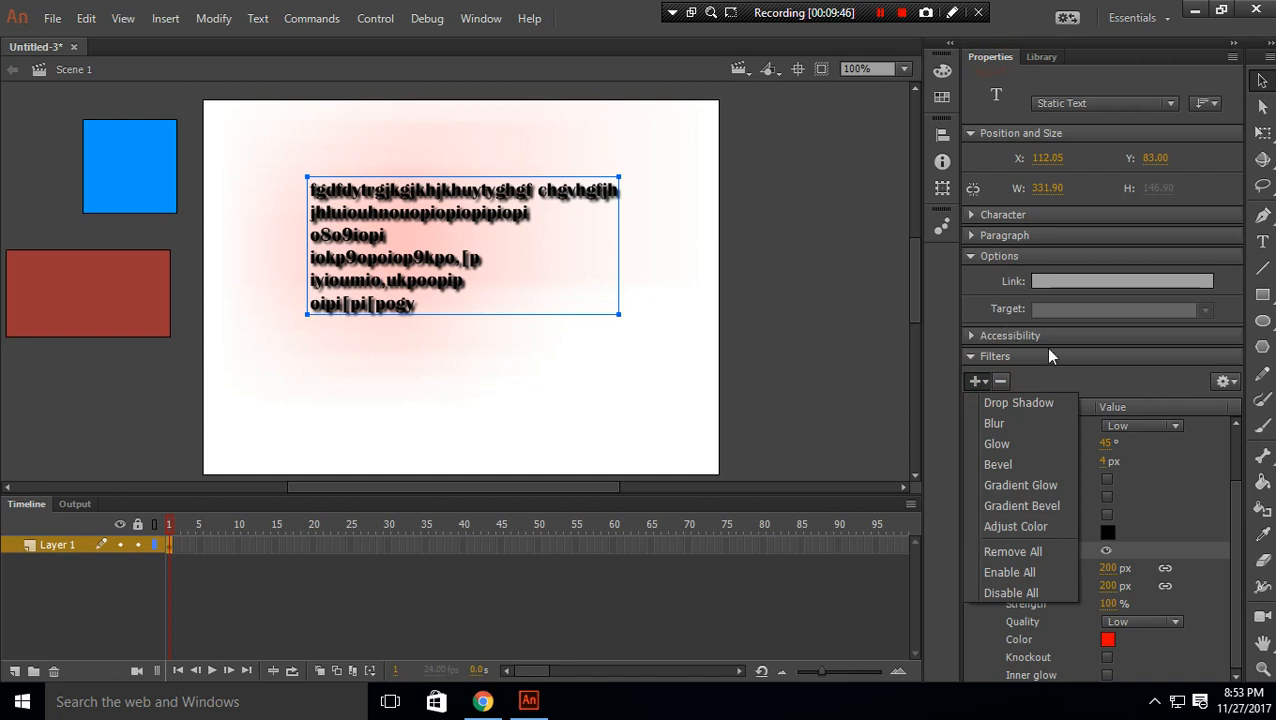
{"action": "left_click", "coordinate": [1005, 556]}
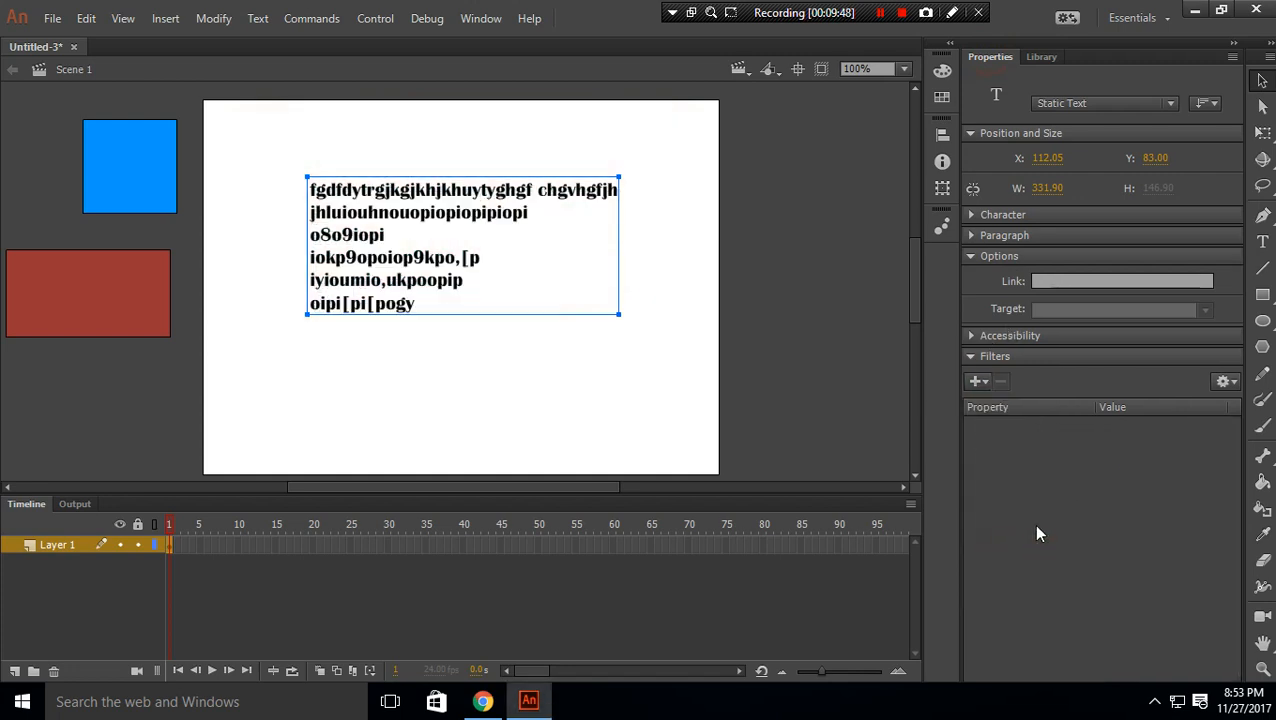
{"action": "left_click", "coordinate": [899, 358]}
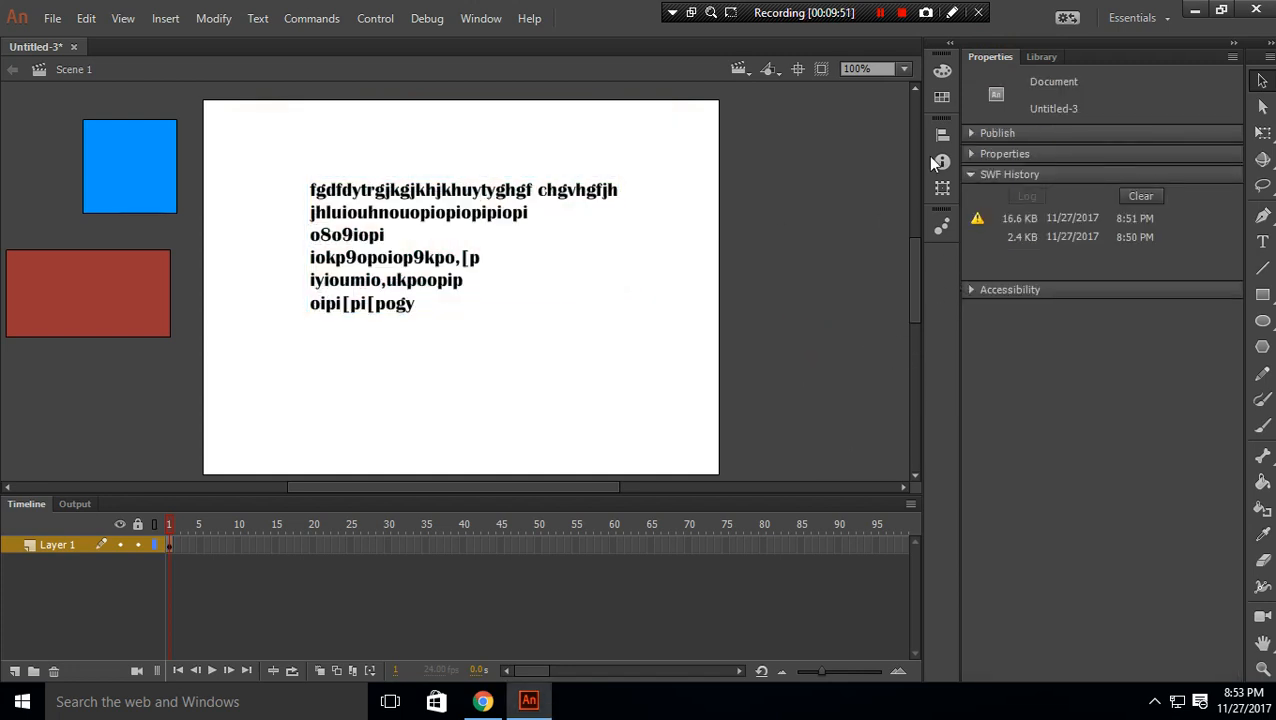
{"action": "left_click", "coordinate": [1040, 57]}
{"action": "left_click", "coordinate": [980, 57]}
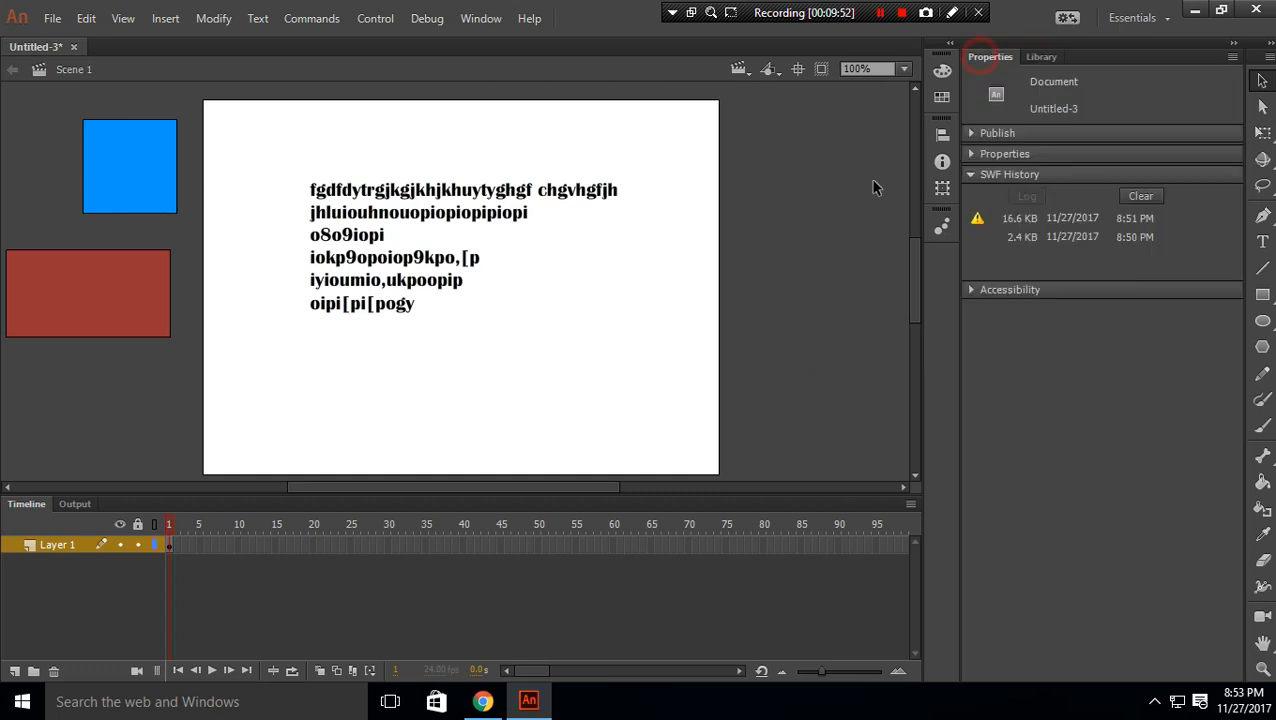
Convert the static text block to a Movie Clip symbol in the library root, keeping the default name.
{"action": "left_click", "coordinate": [450, 201]}
{"action": "right_click", "coordinate": [489, 200]}
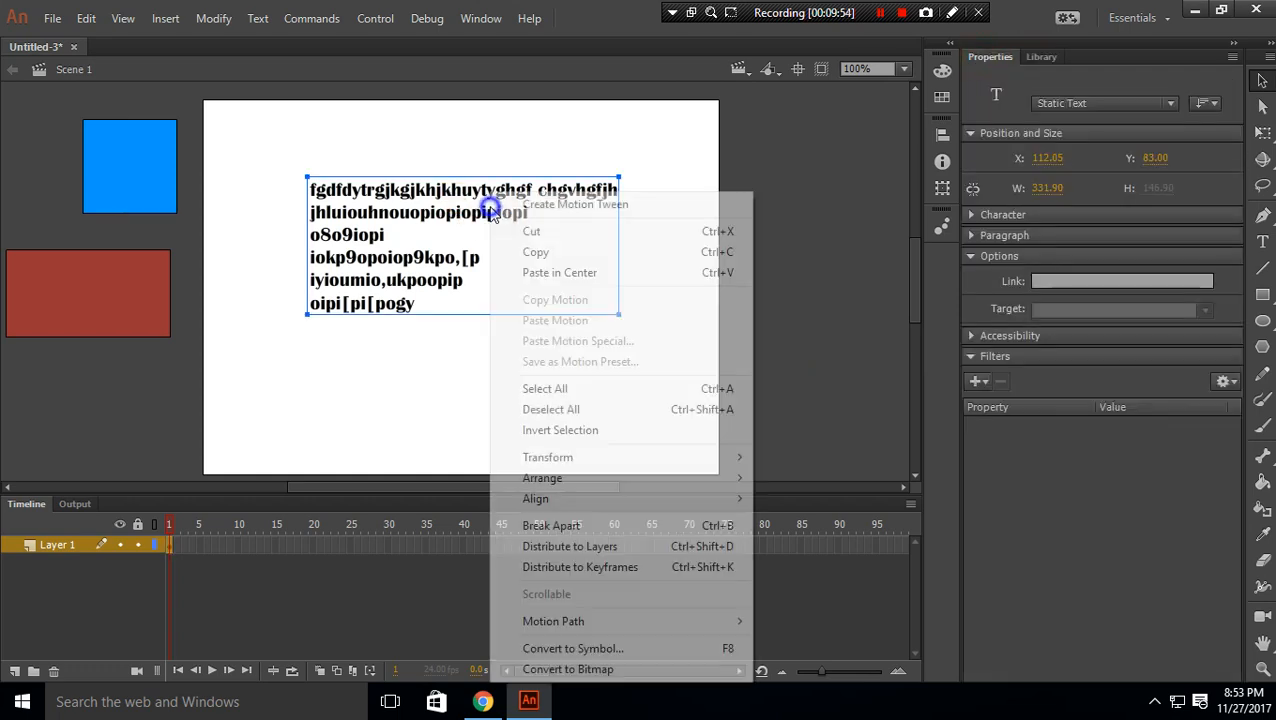
{"action": "left_click", "coordinate": [540, 648]}
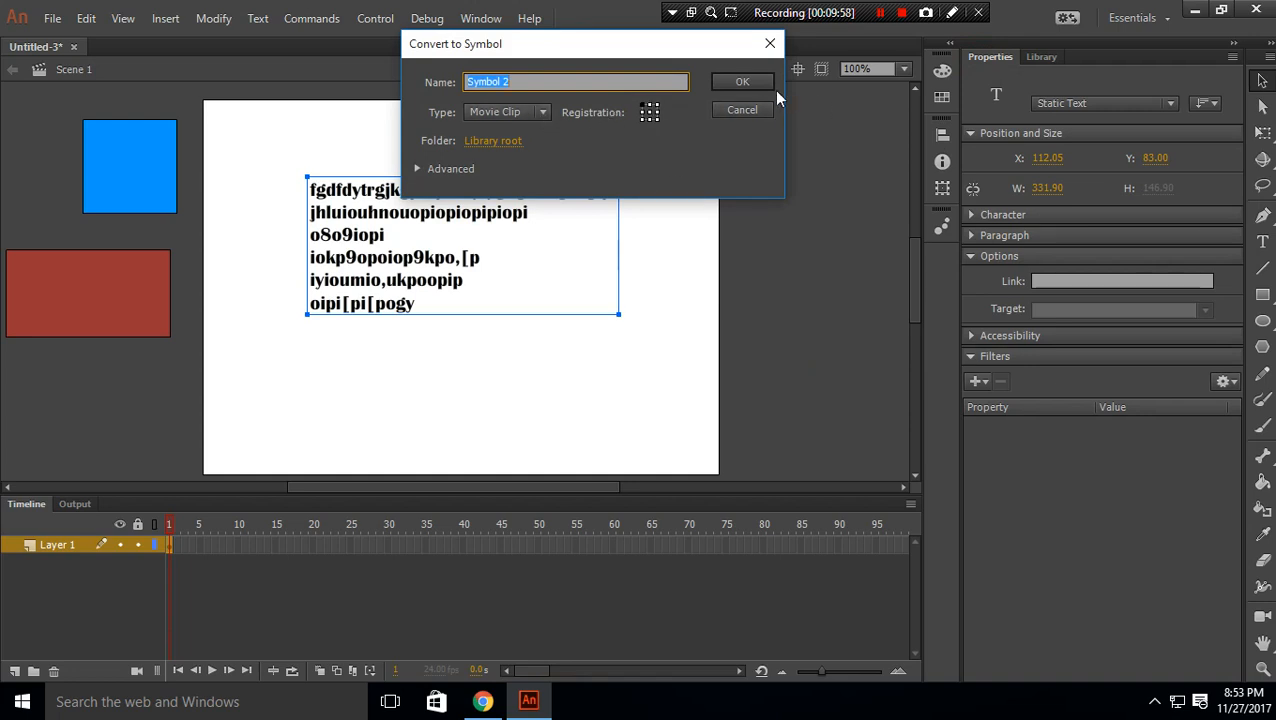
{"action": "left_click", "coordinate": [750, 82]}
{"action": "left_click", "coordinate": [764, 291]}
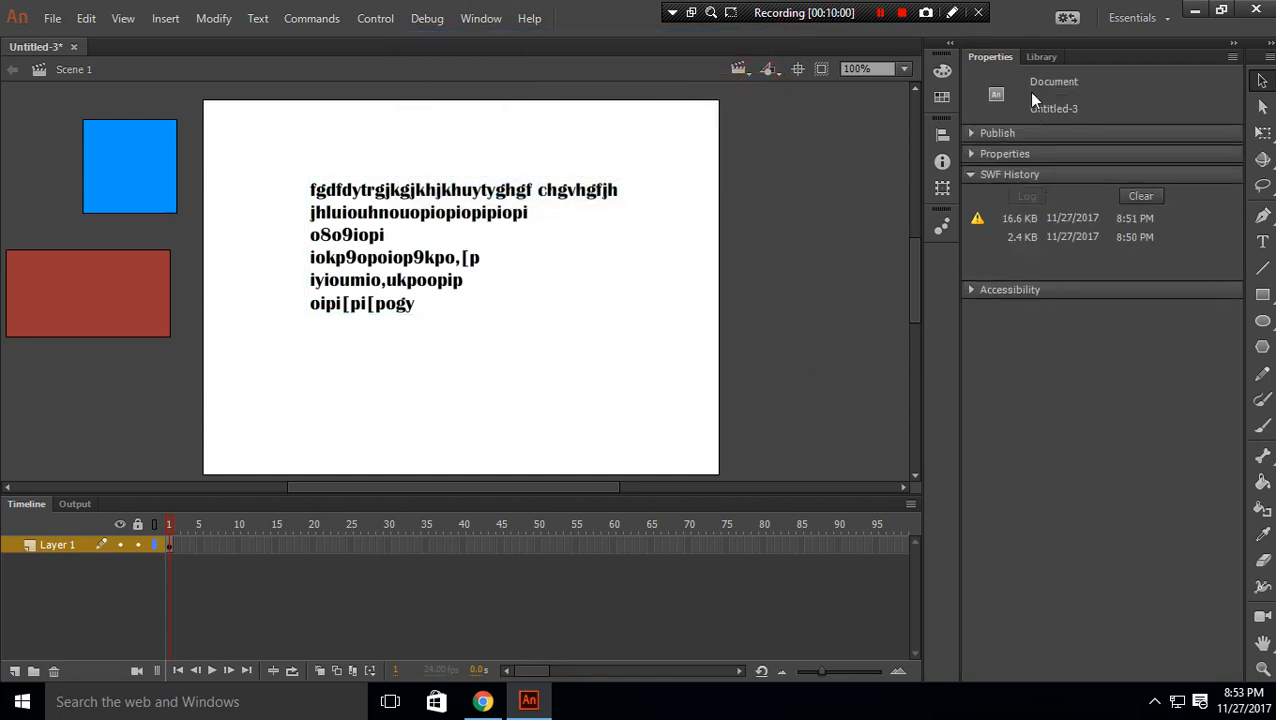
Check the new text symbol in the Library and return to the document's properties.
{"action": "left_click", "coordinate": [1040, 57]}
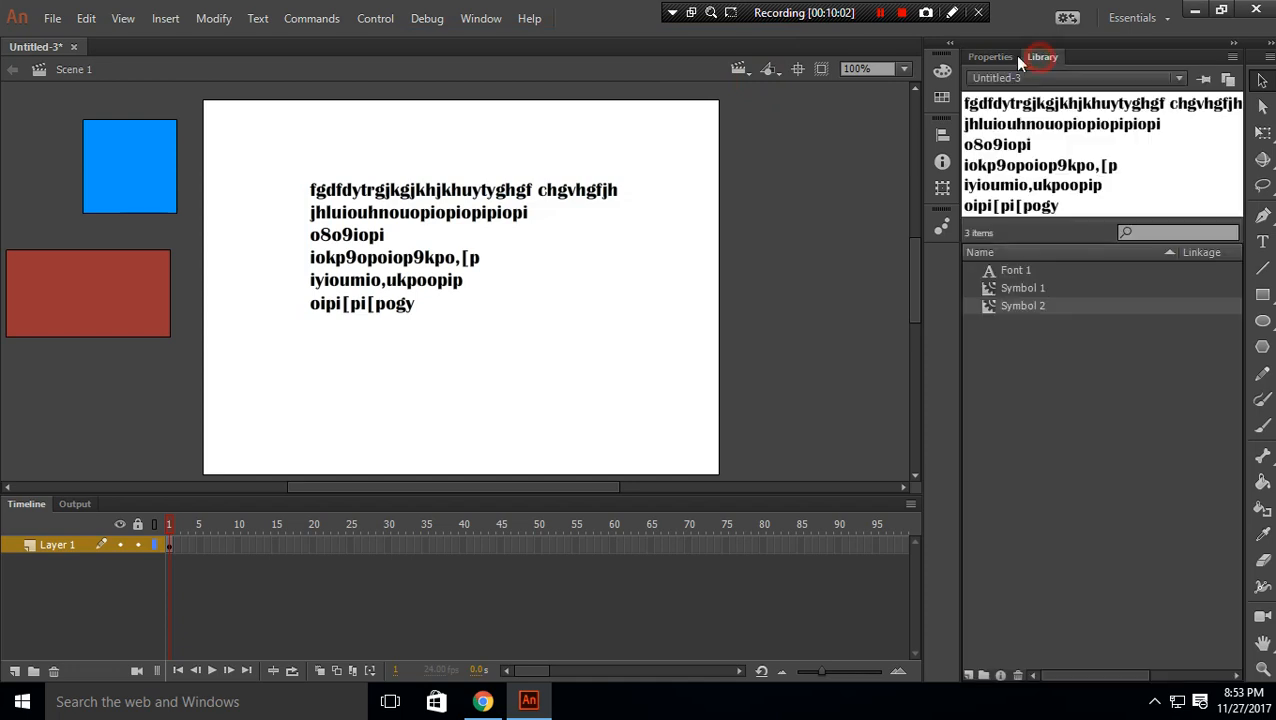
{"action": "left_click", "coordinate": [1013, 56]}
{"action": "left_click", "coordinate": [1026, 57]}
{"action": "left_click", "coordinate": [1002, 57]}
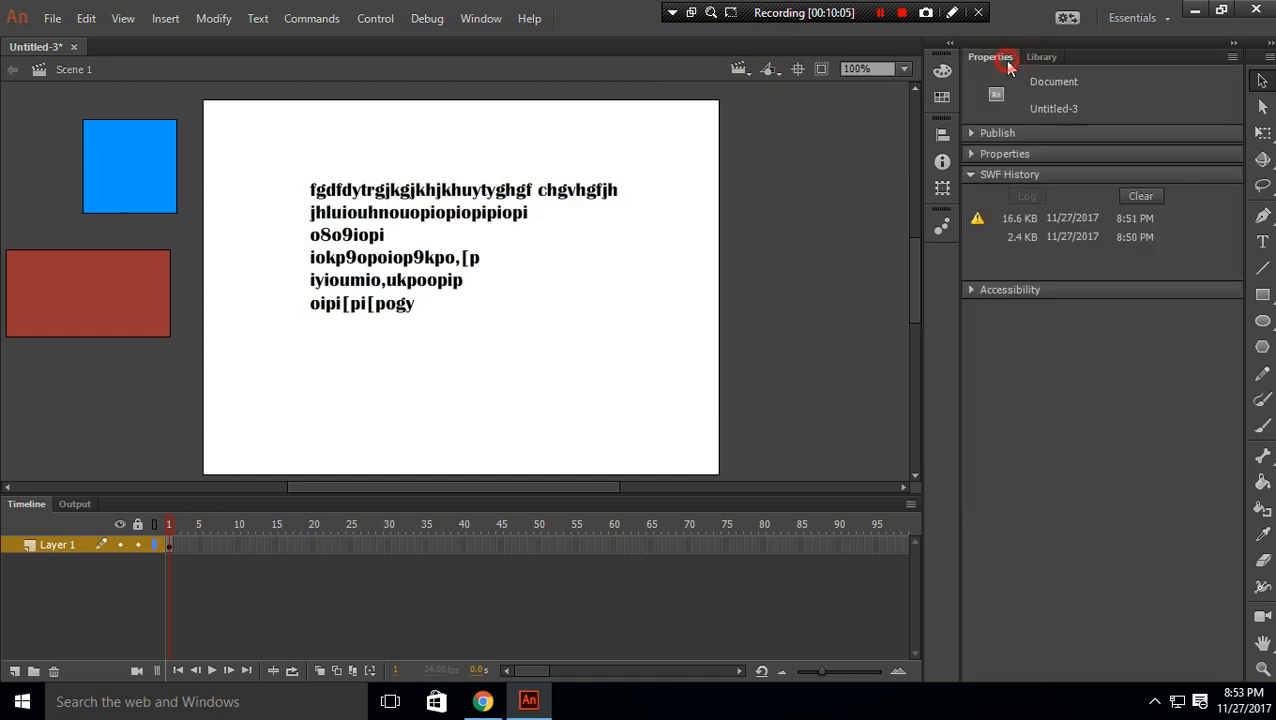
{"action": "left_click", "coordinate": [421, 150]}
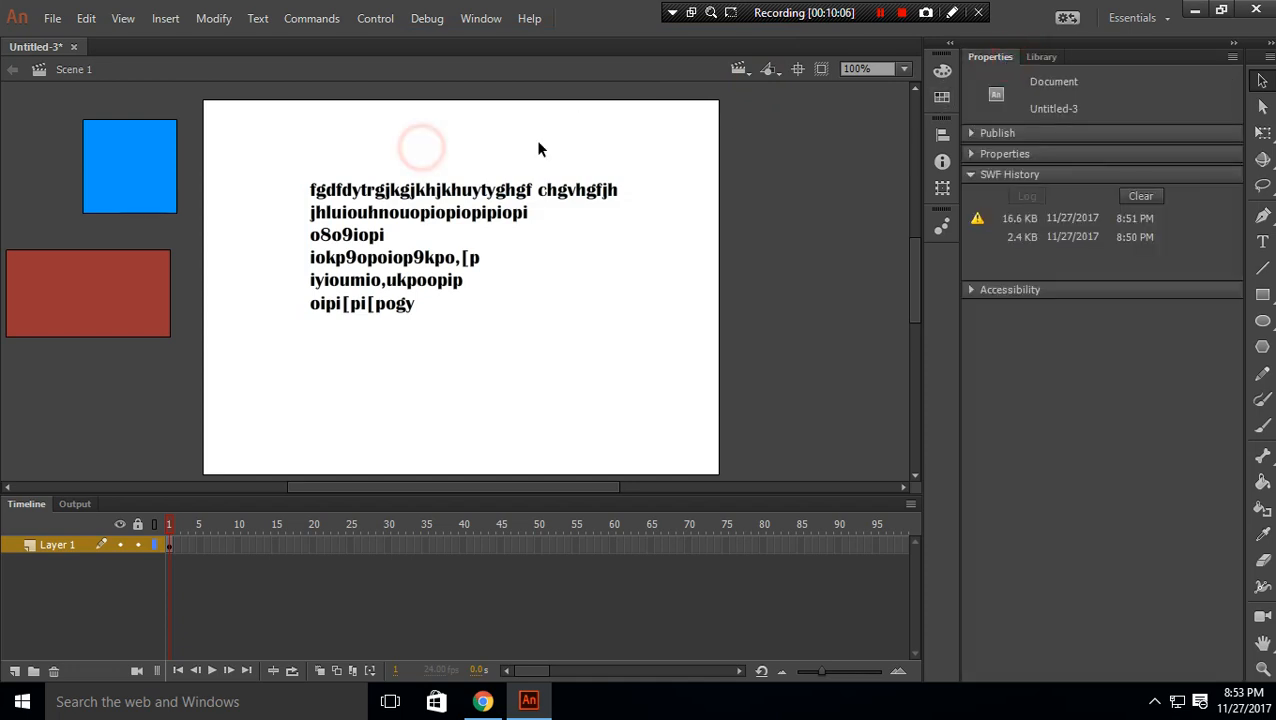